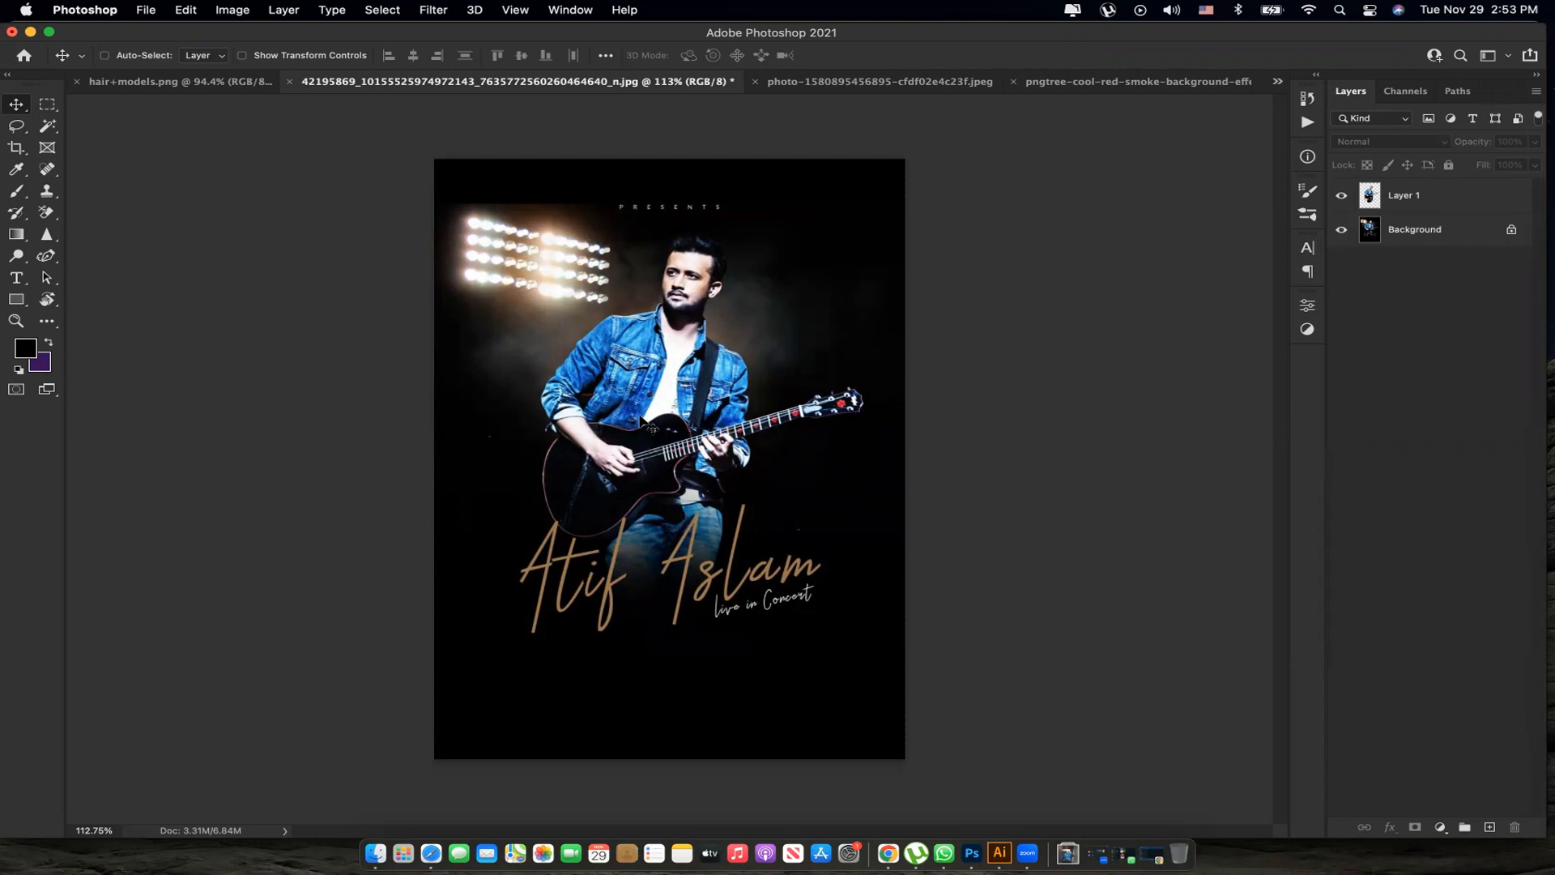
click(672, 439)
click(757, 326)
key(z)
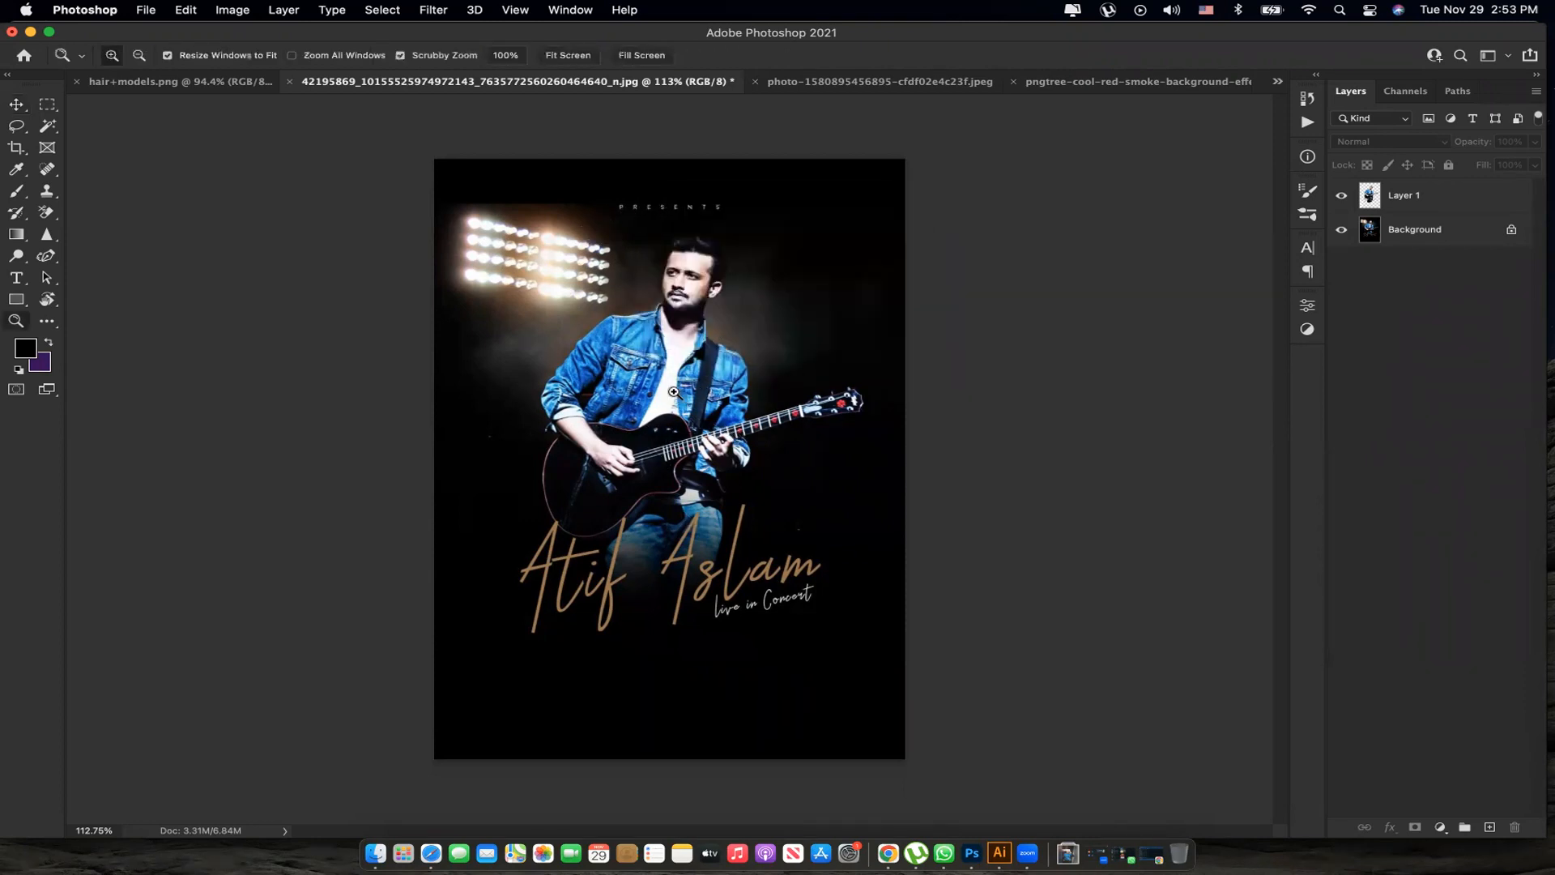
drag(684, 398, 681, 401)
key(v)
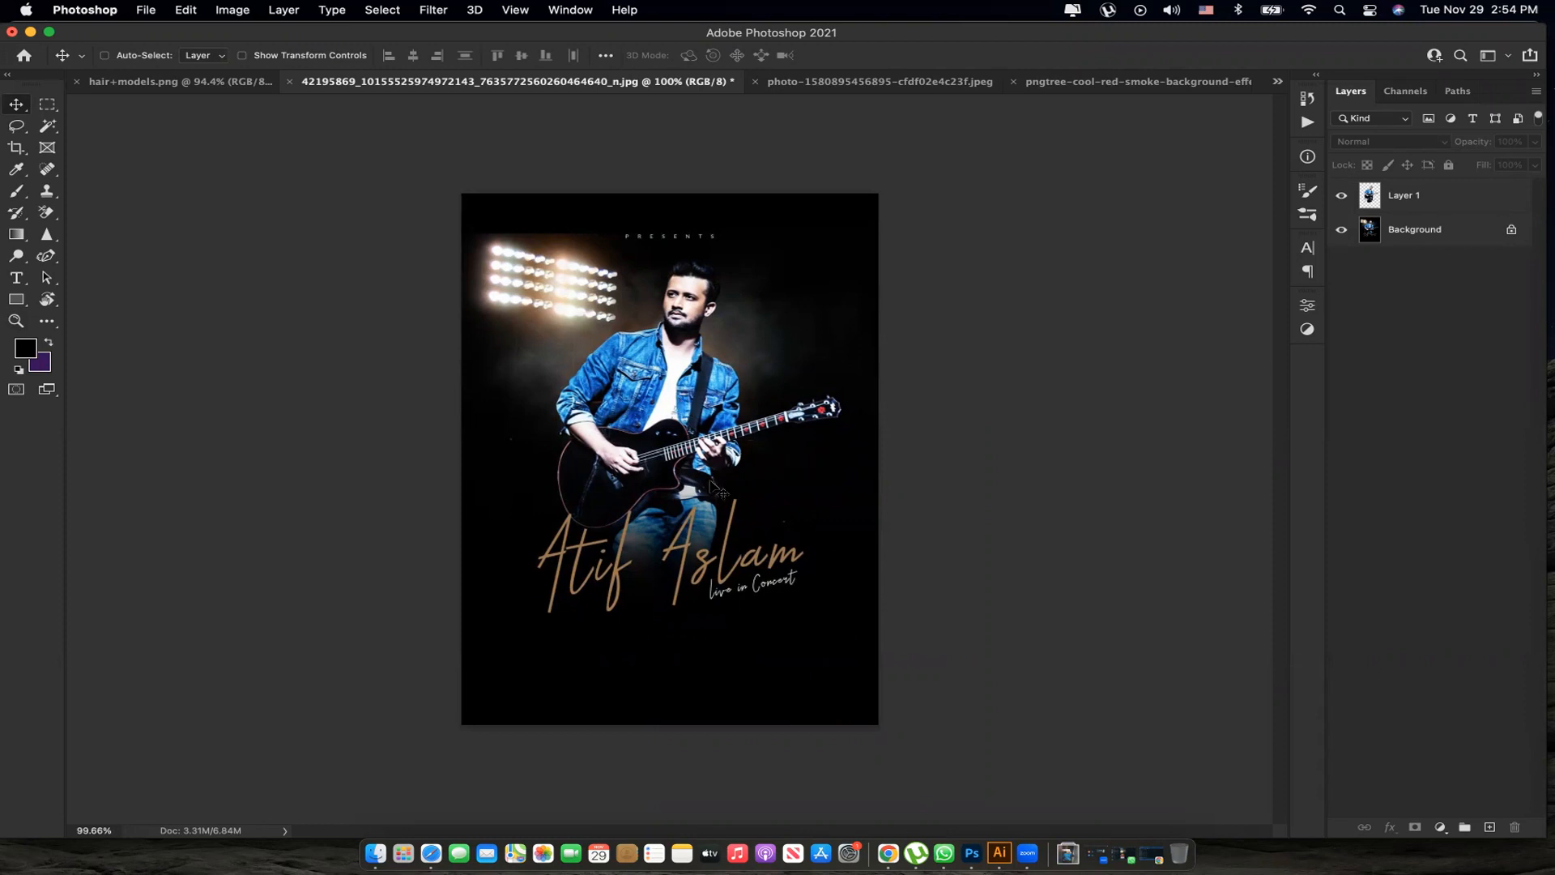
key(z)
drag(672, 461, 701, 459)
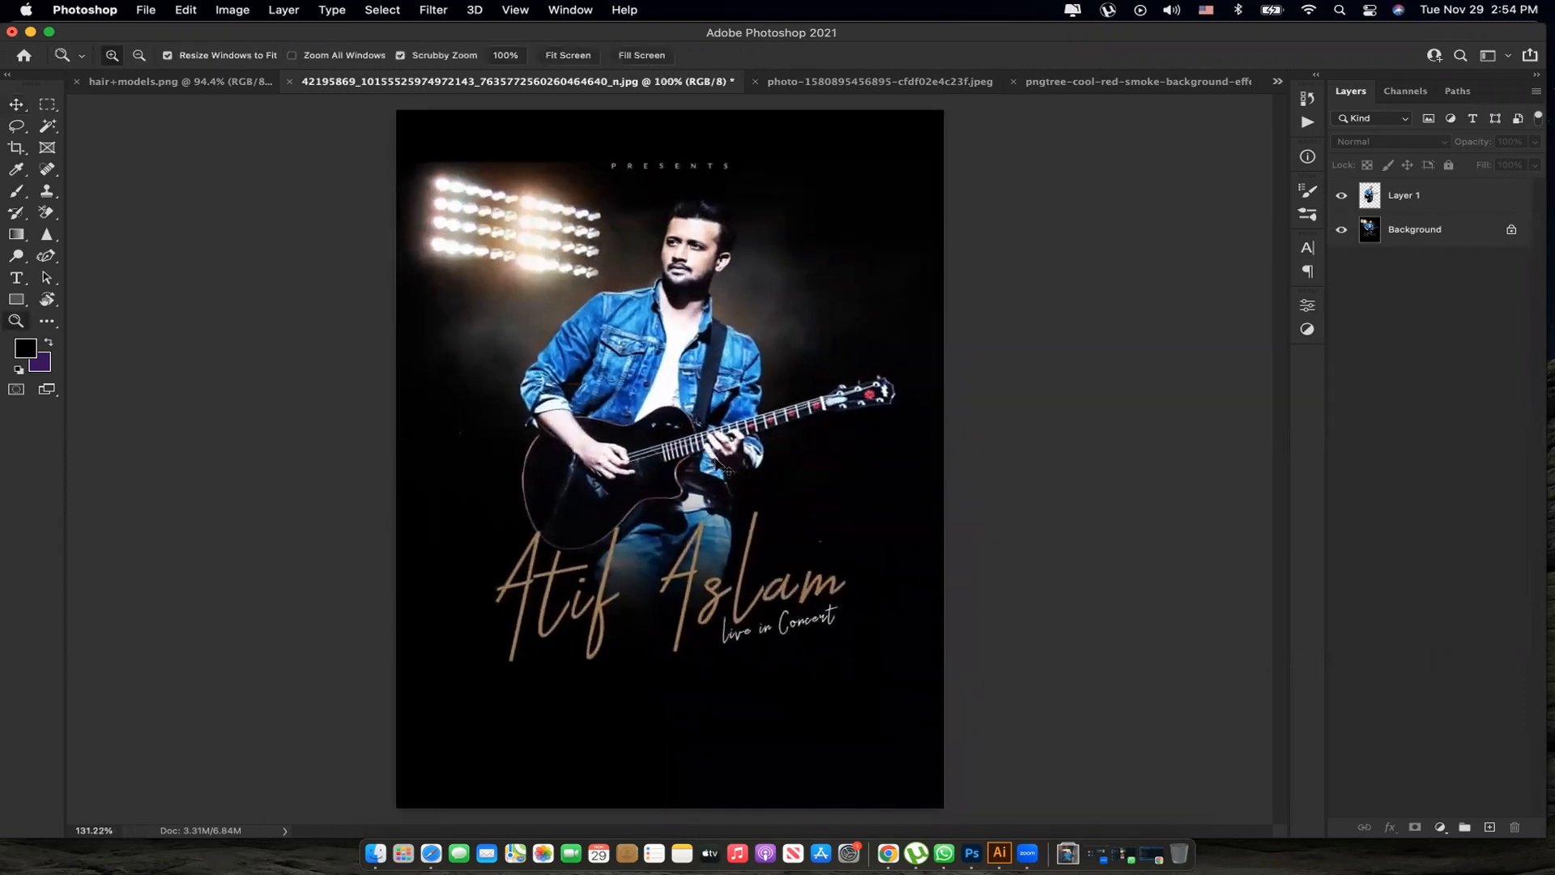
key(v)
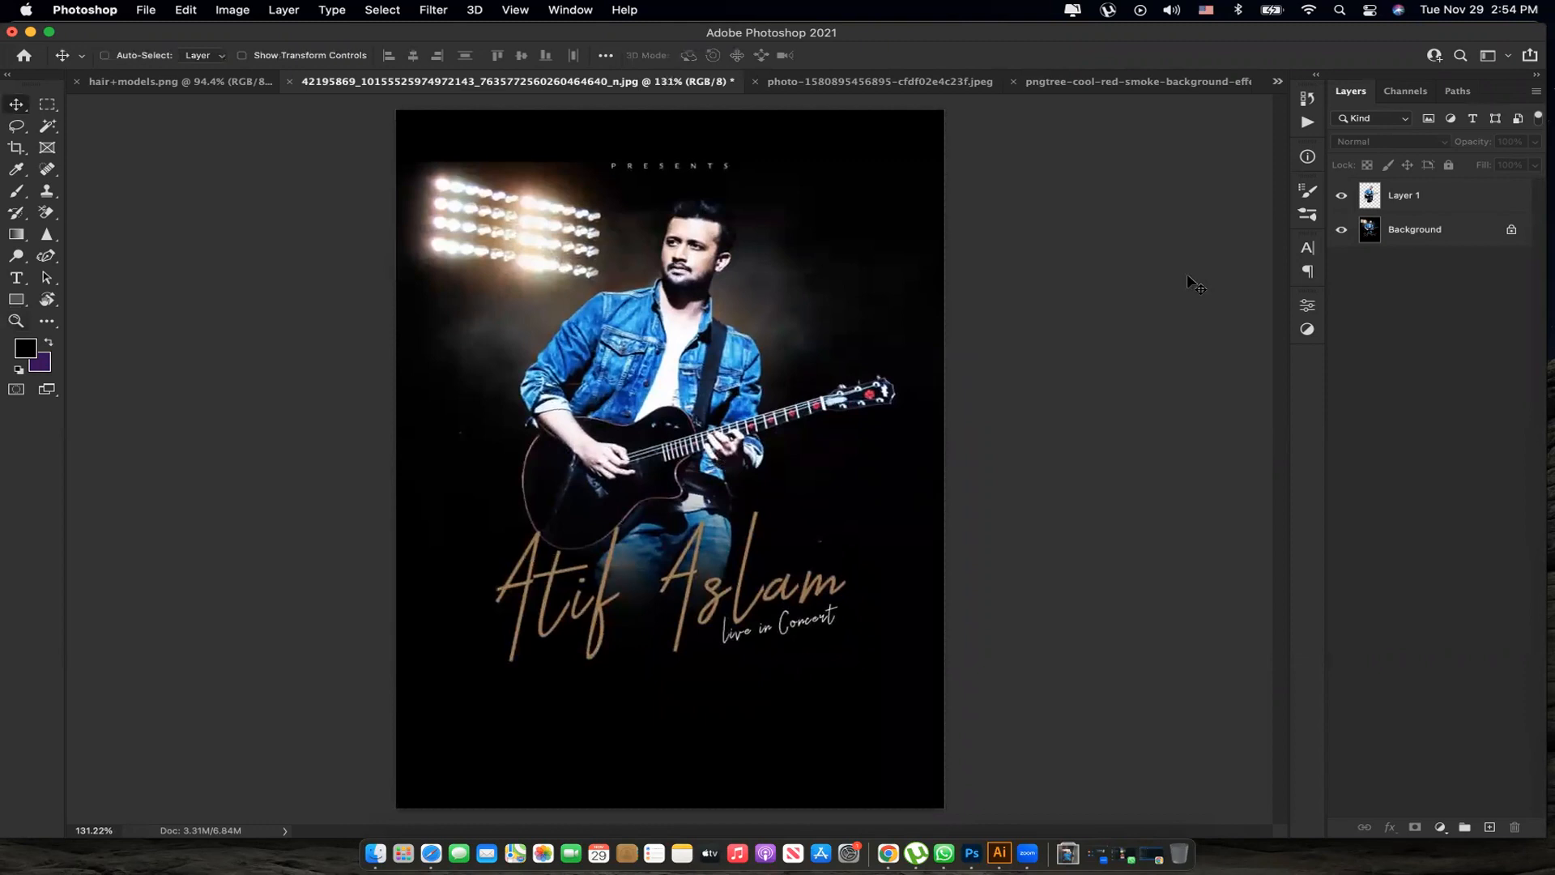
Hide Layer 1, try Select Subject on the singer in the Background layer, and clear the selection.
click(1343, 195)
click(1381, 235)
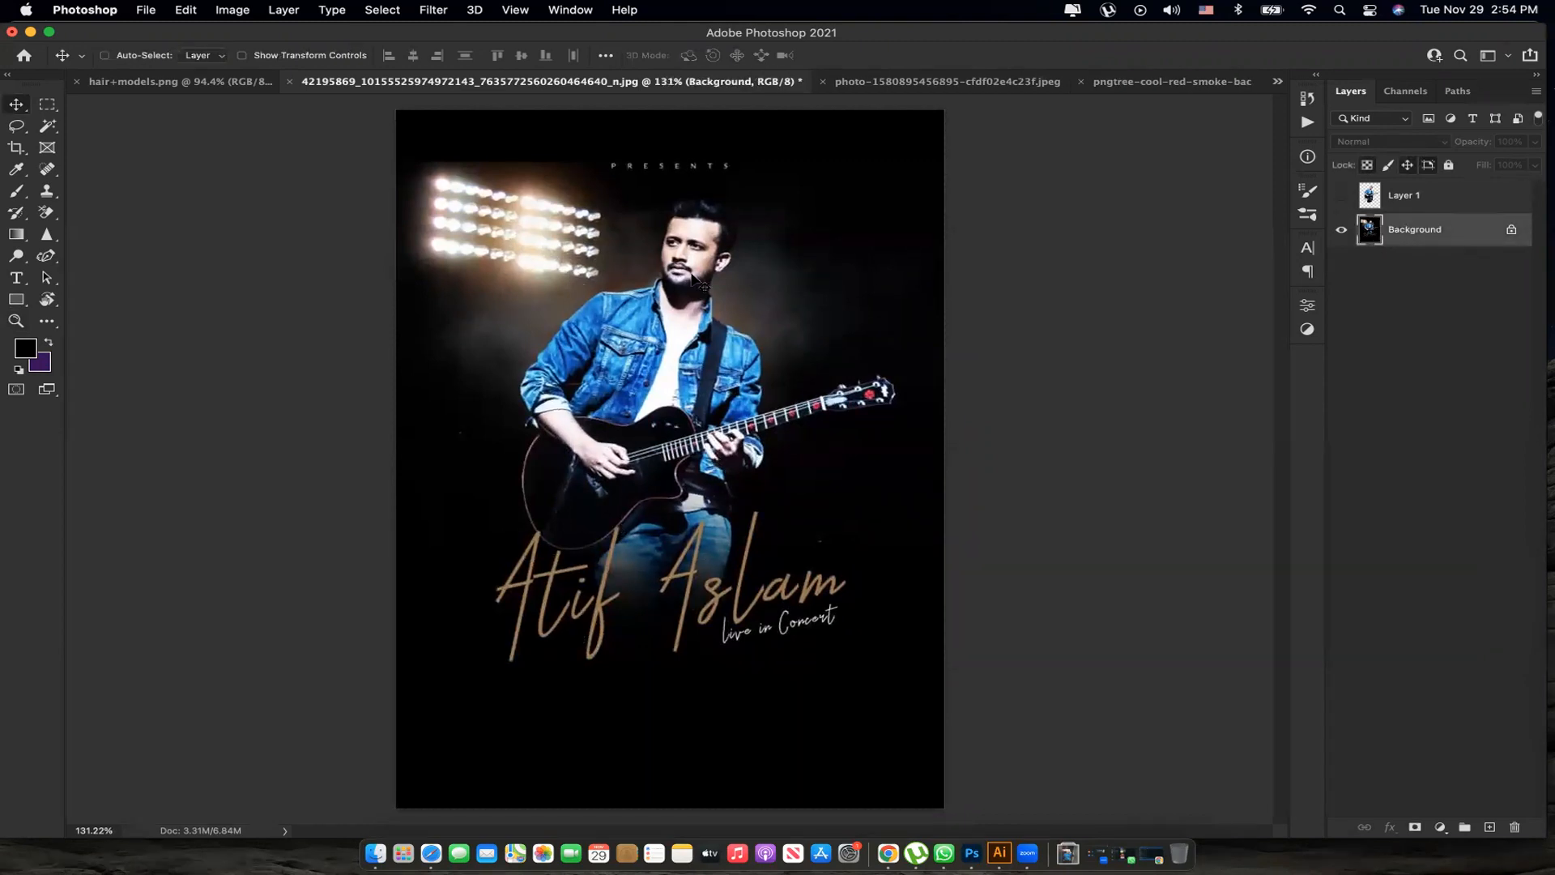
click(381, 10)
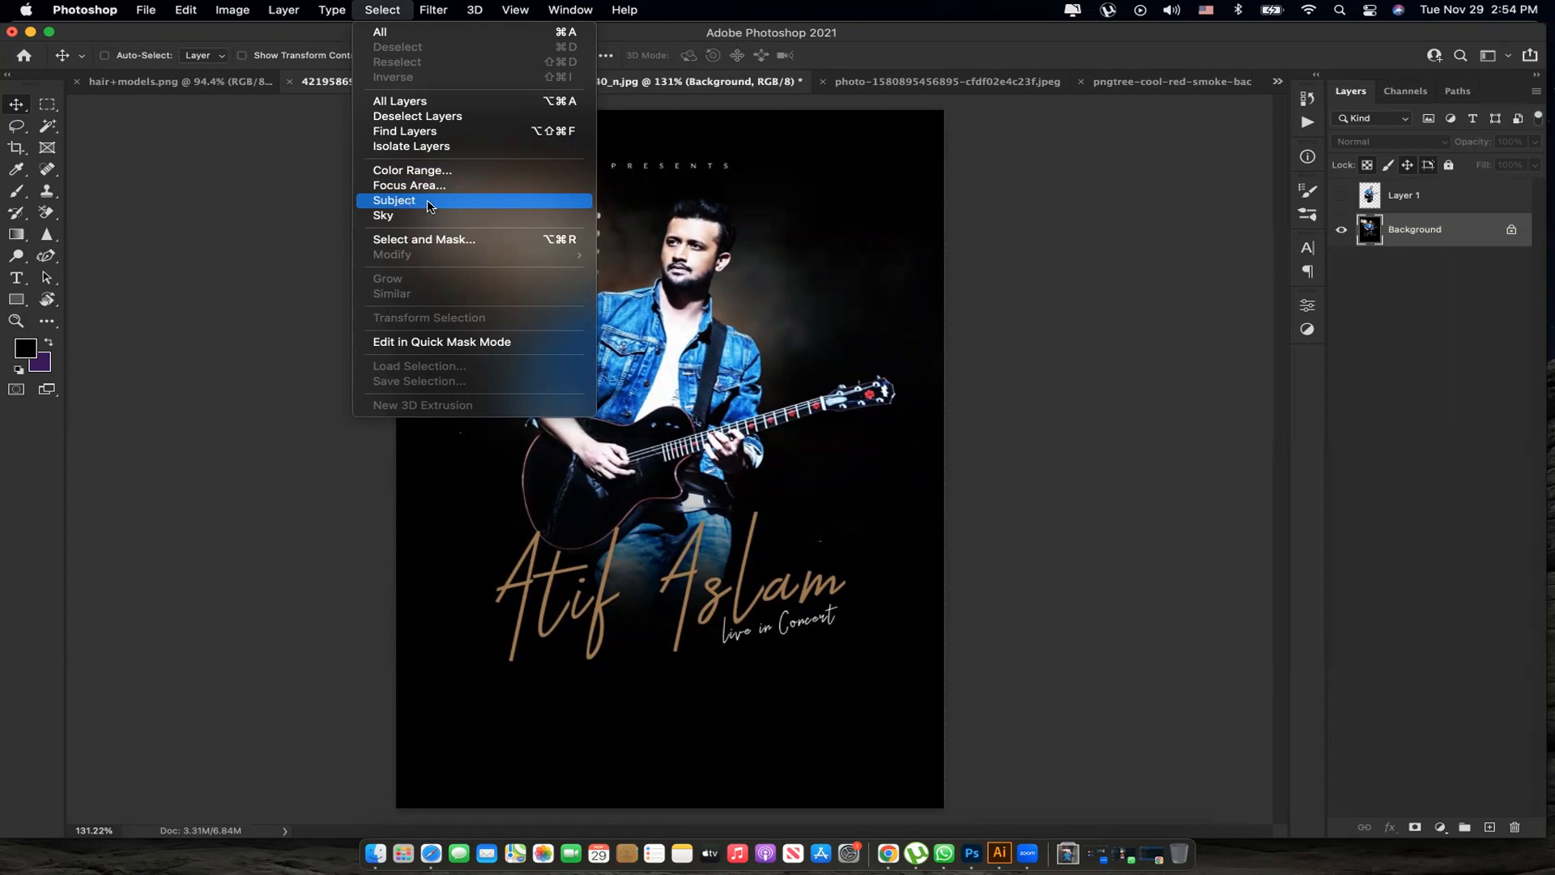
click(46, 129)
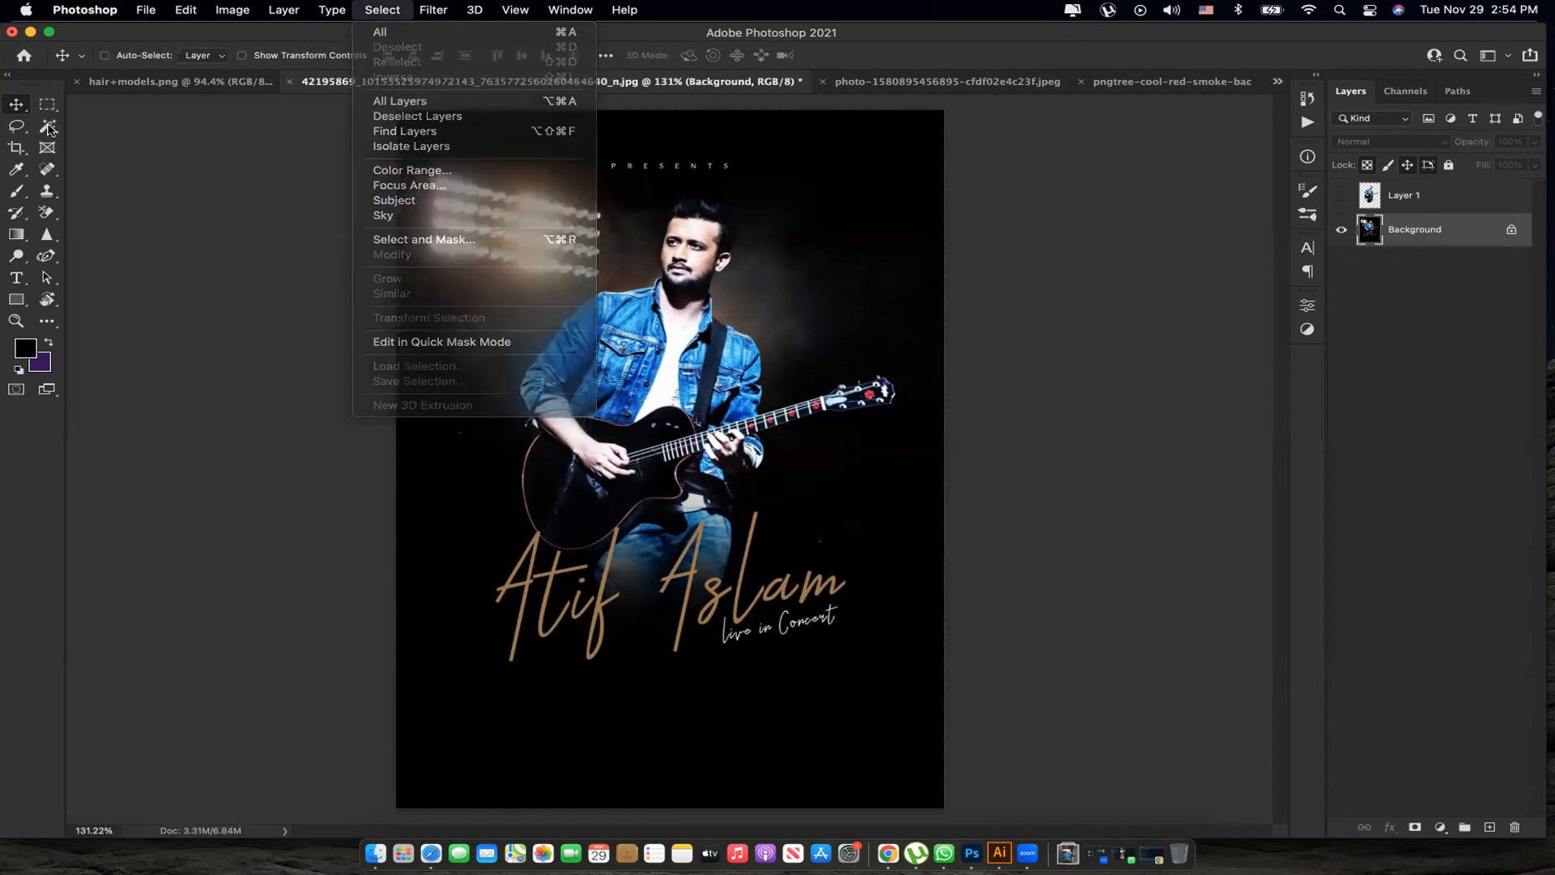
click(46, 128)
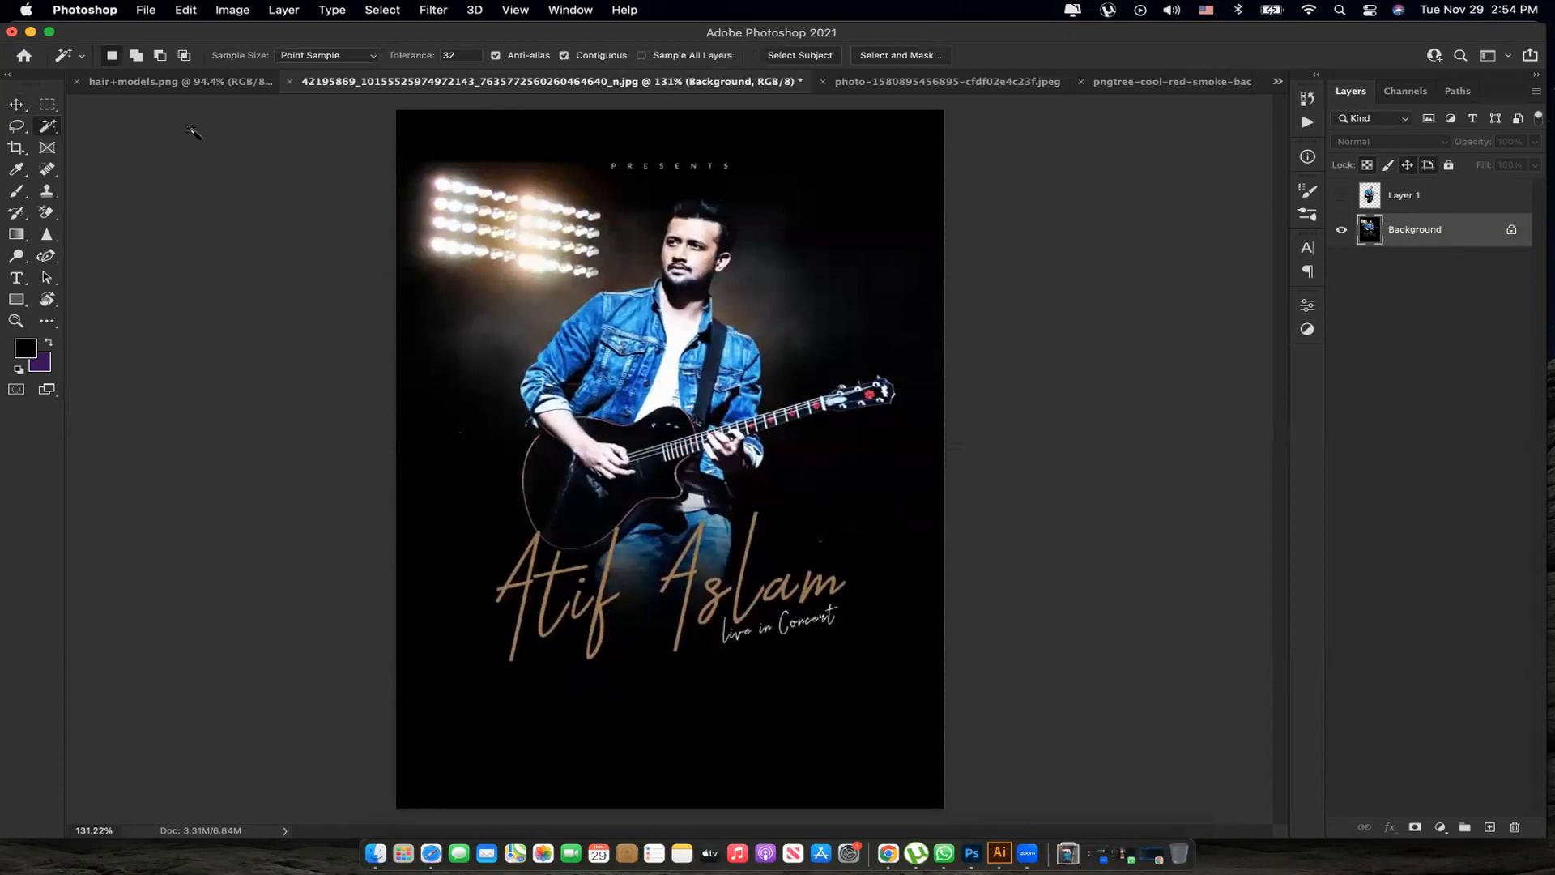
click(767, 55)
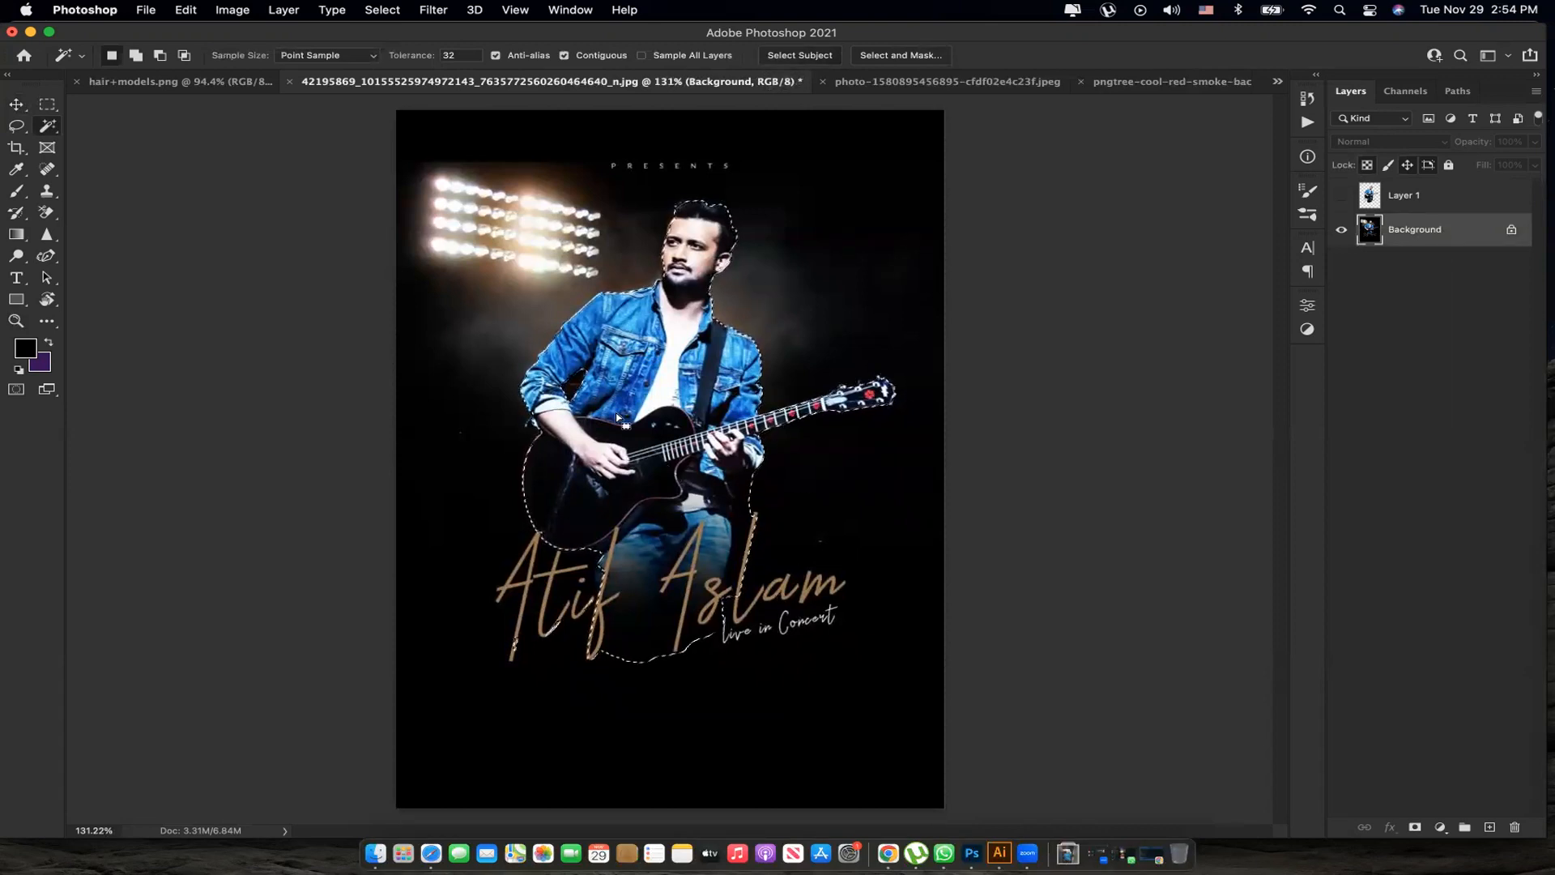
key(cmd+d)
Inspect the singer cutout by showing Layer 1 and temporarily hiding the Background layer.
click(1341, 196)
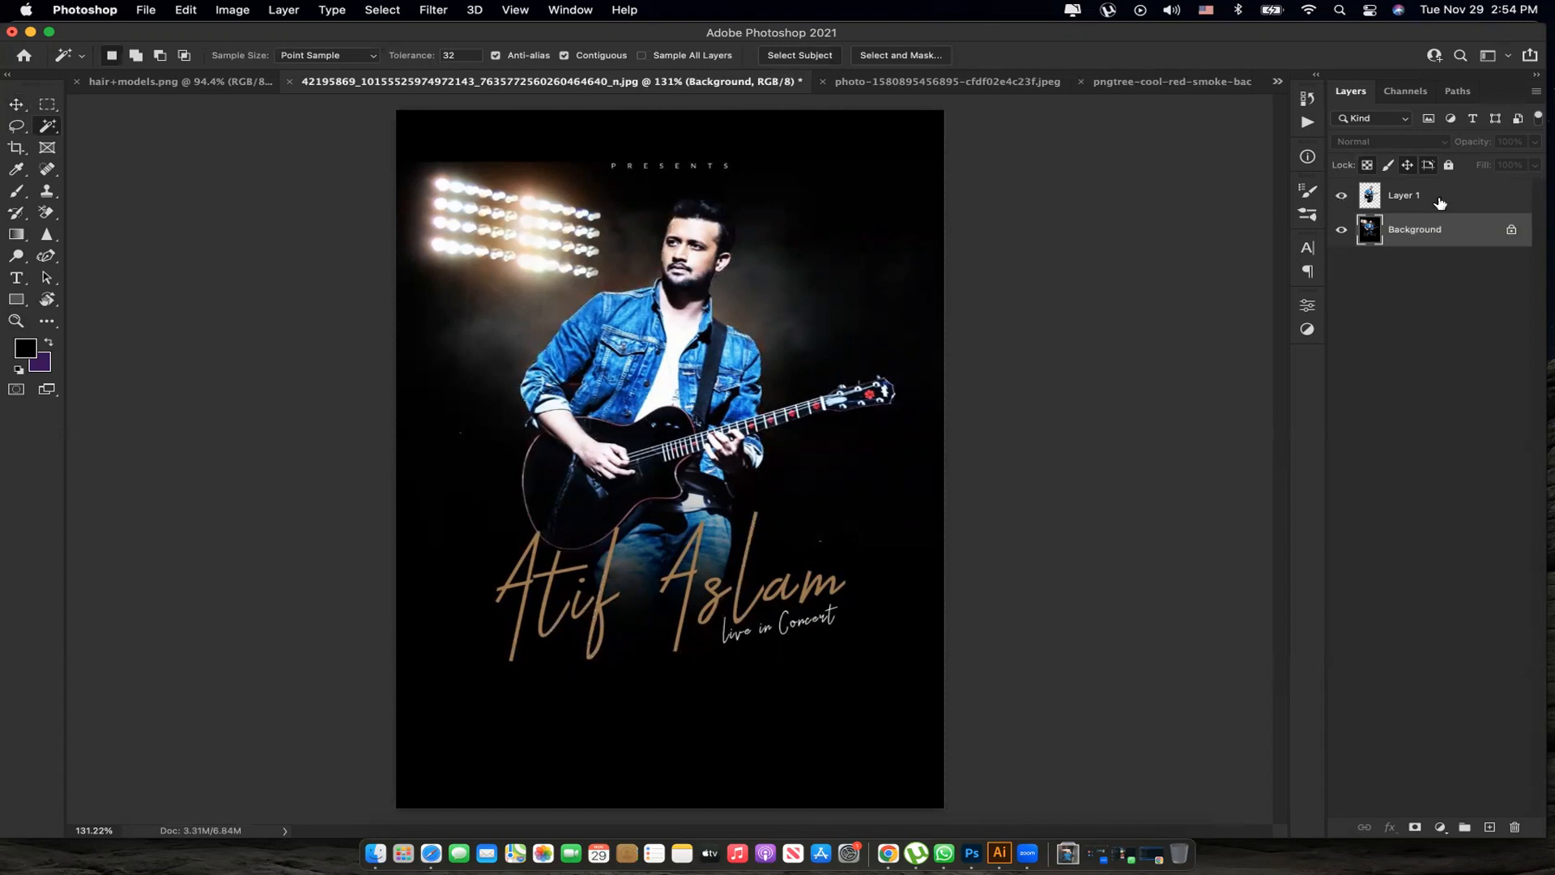
click(1402, 195)
click(1342, 230)
key(z)
drag(671, 514, 702, 519)
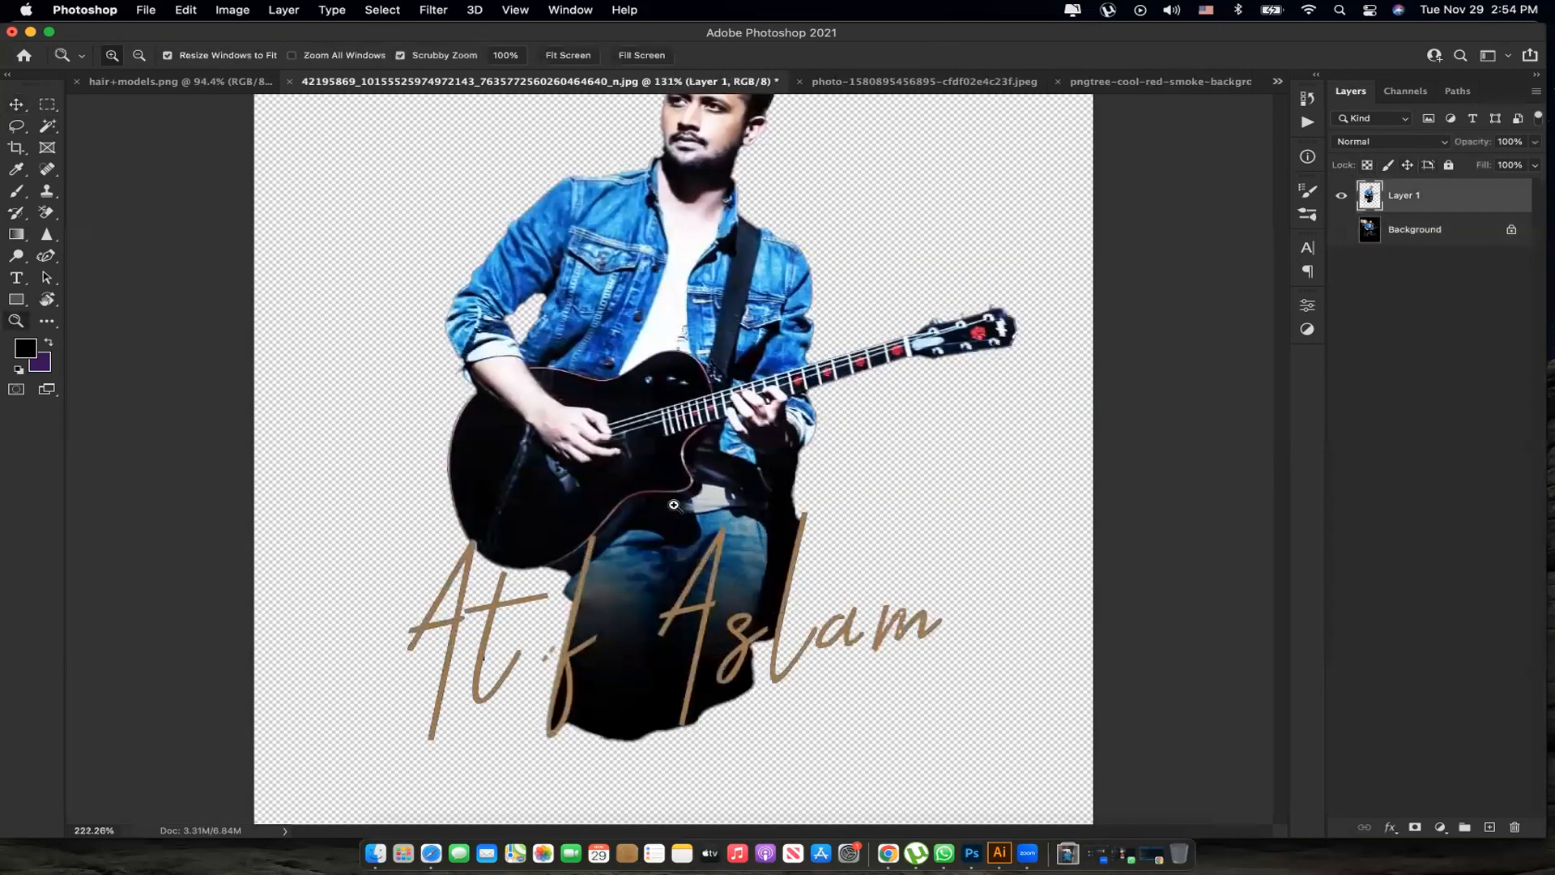
key(cmd+0)
click(1342, 230)
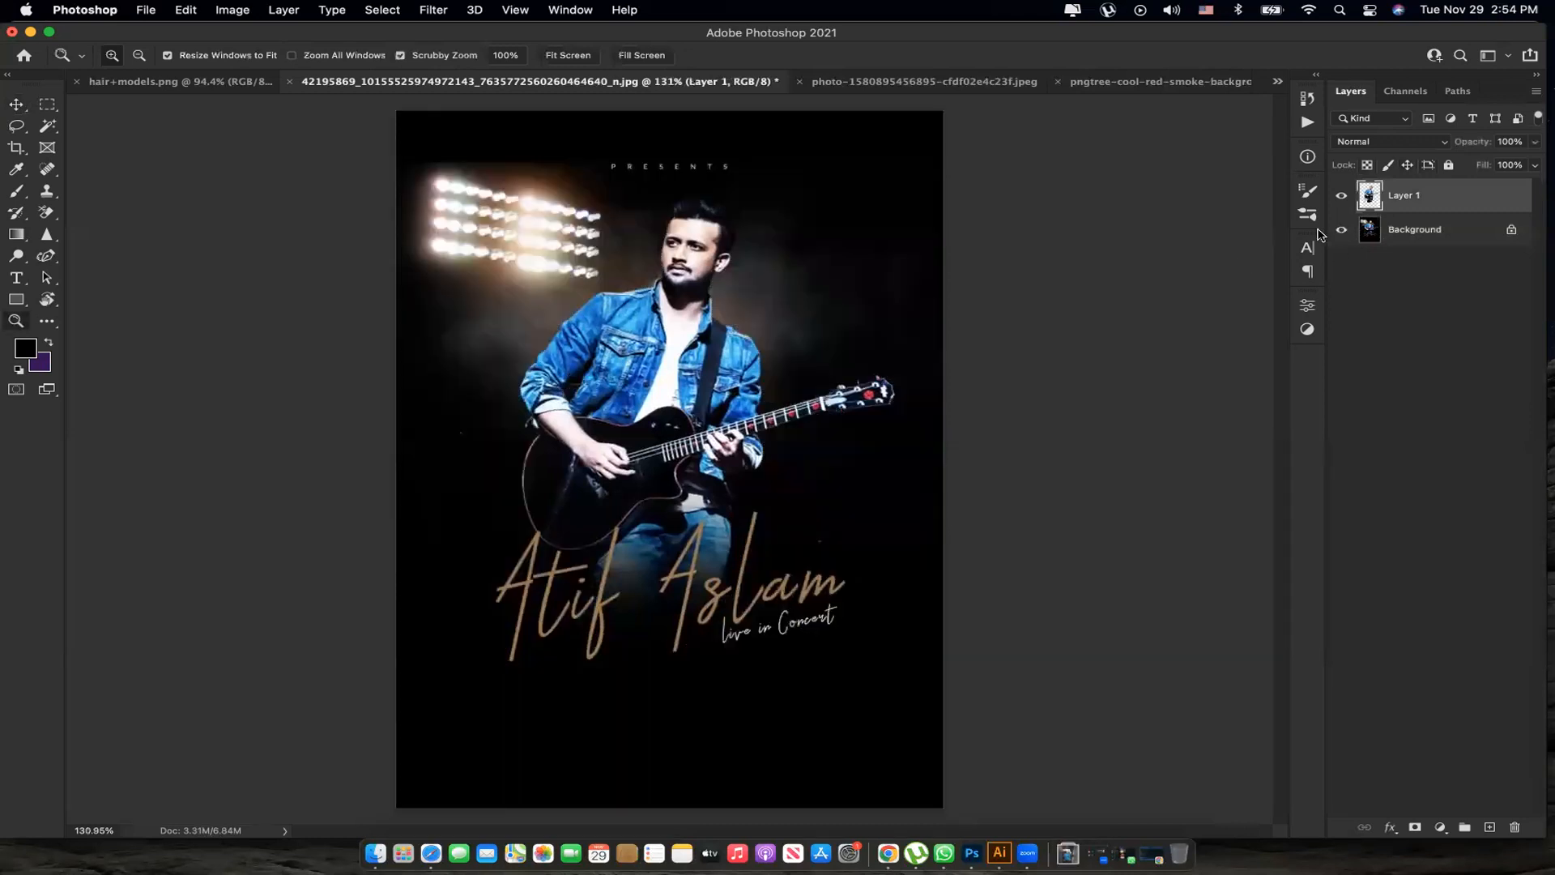
key(v)
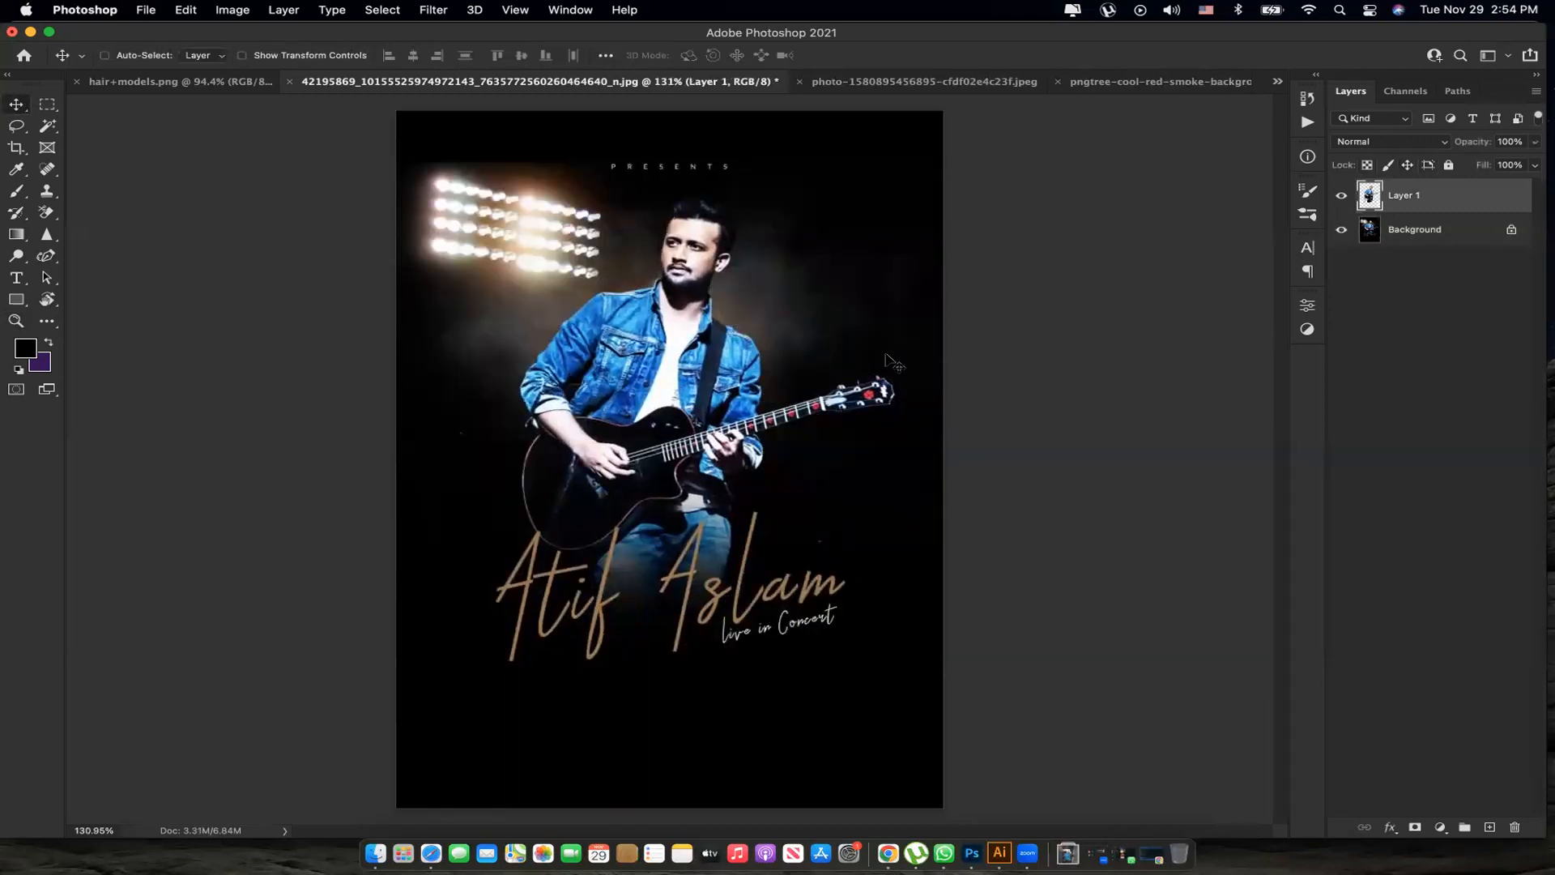
Copy the rainy neon street photo into the singer document, positioned over the canvas between the Background and Layer 1.
click(1441, 230)
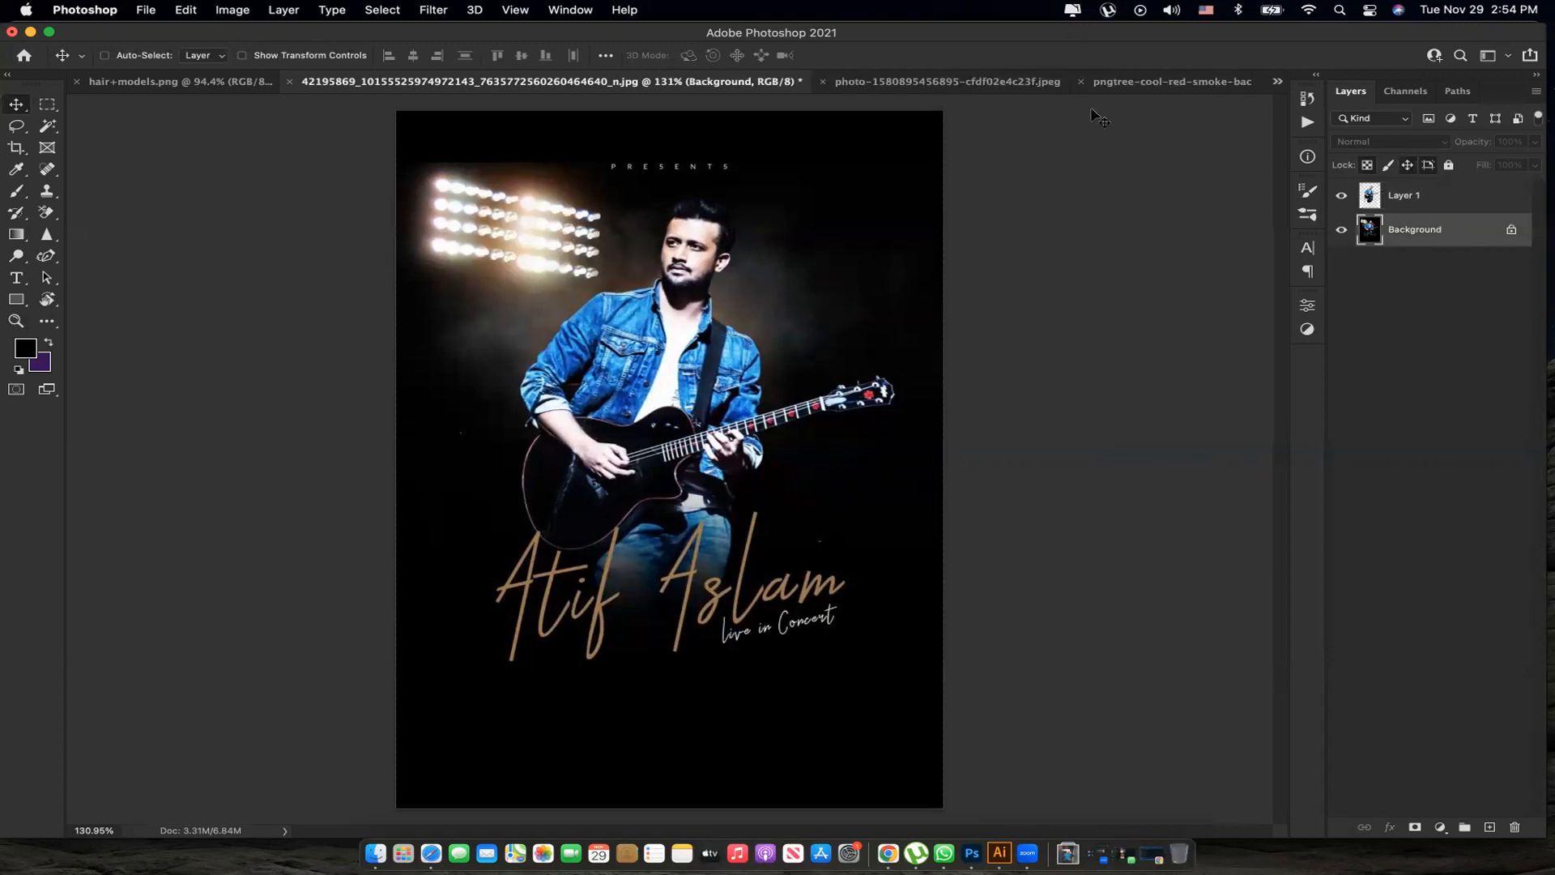
click(962, 82)
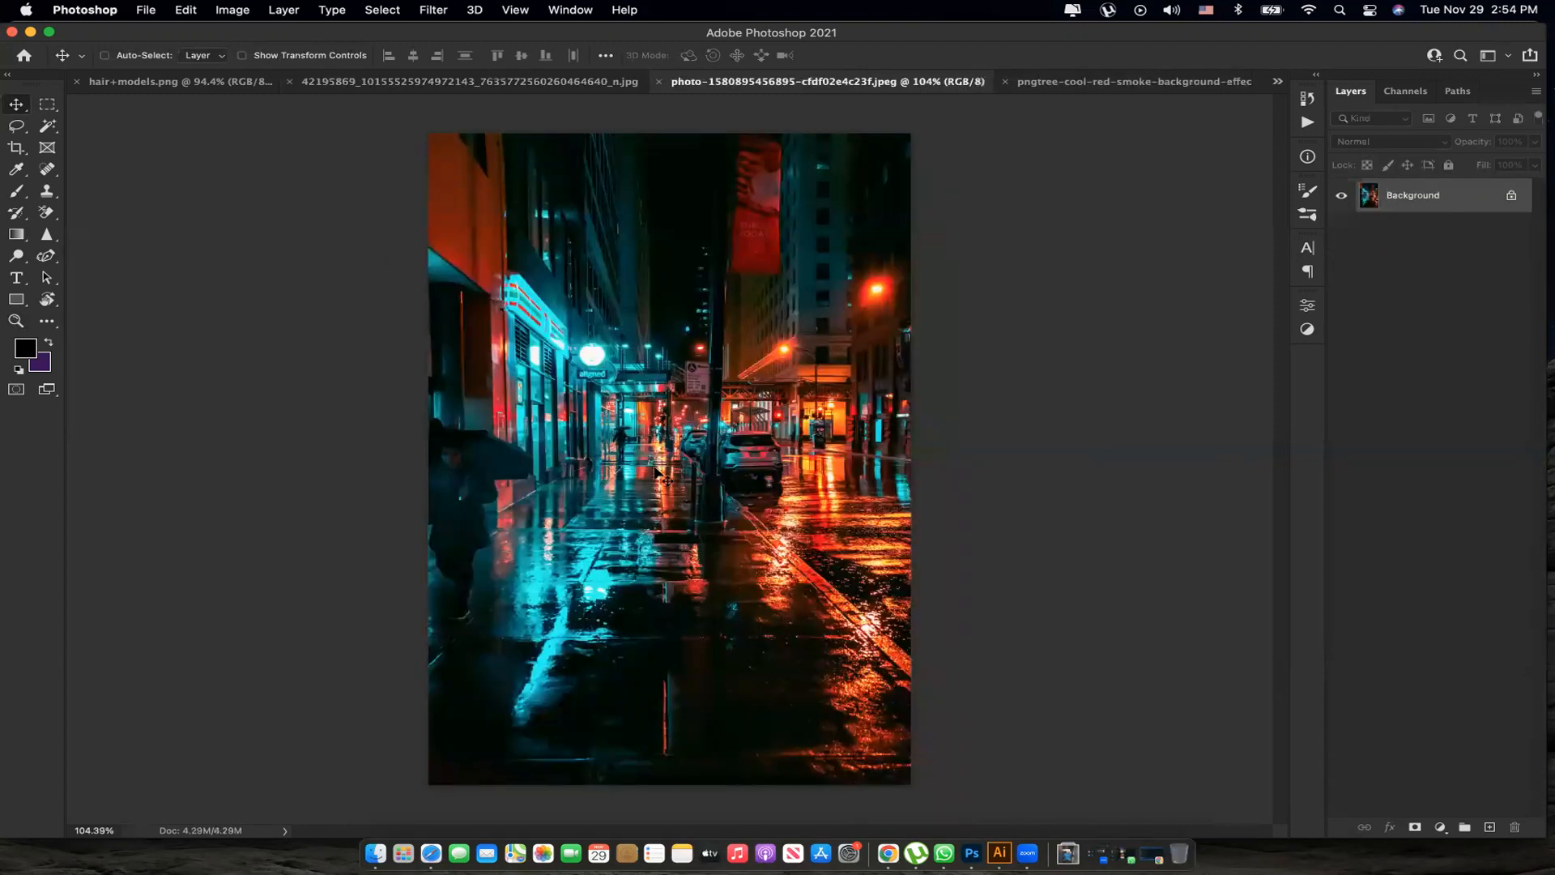
mouse_move(648, 239)
mouse_down()
mouse_move(608, 91)
mouse_move(623, 243)
mouse_up()
drag(852, 285, 875, 434)
key(z)
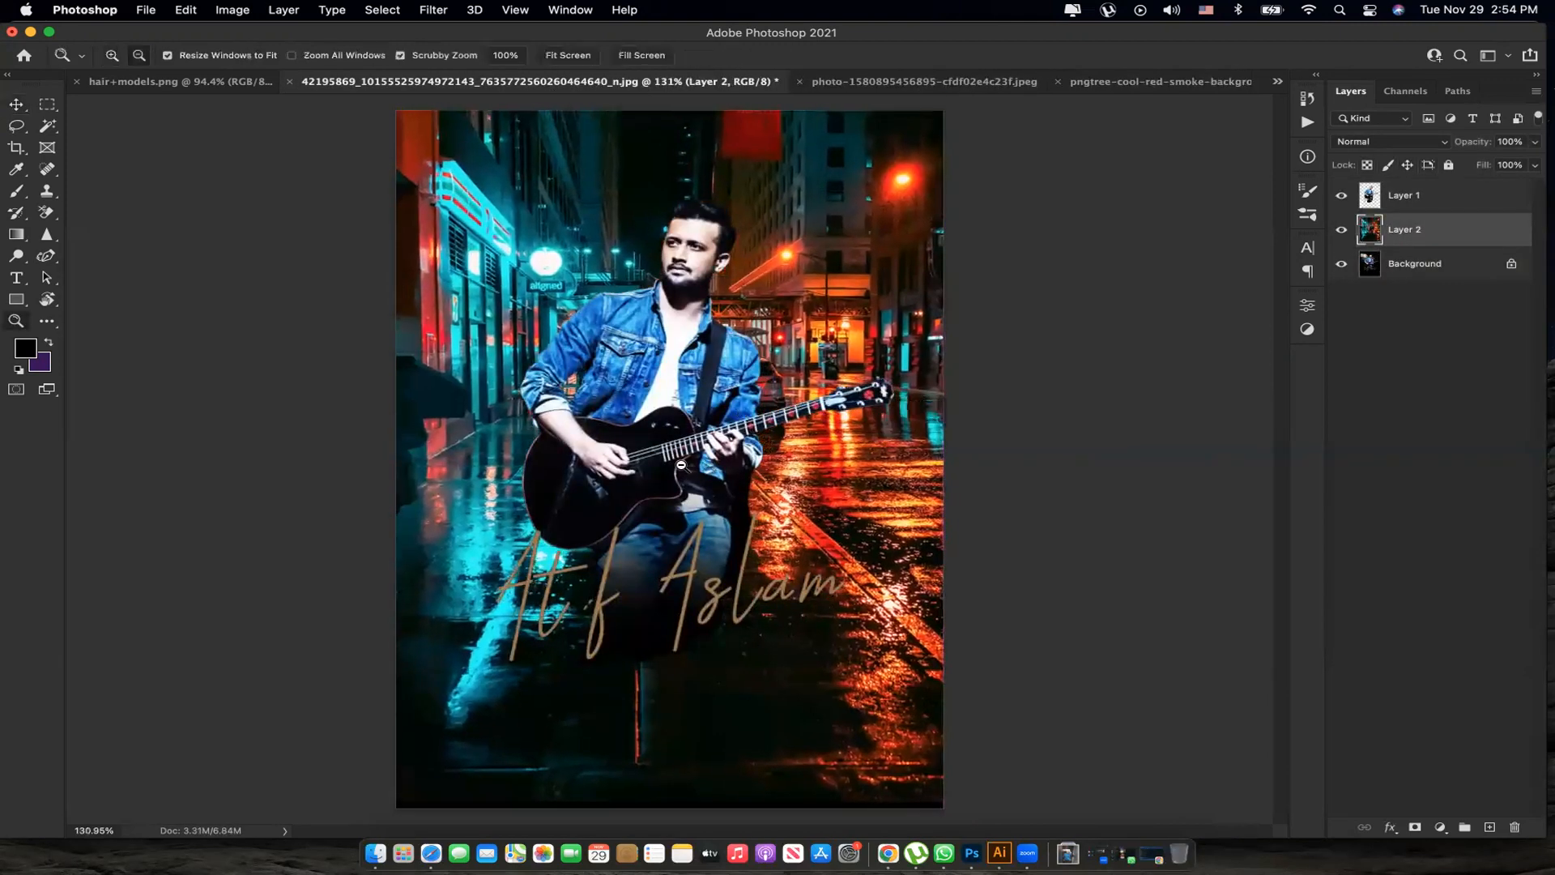
alt+click(807, 318)
key(v)
drag(839, 308, 843, 316)
scroll(669, 459, up, 2)
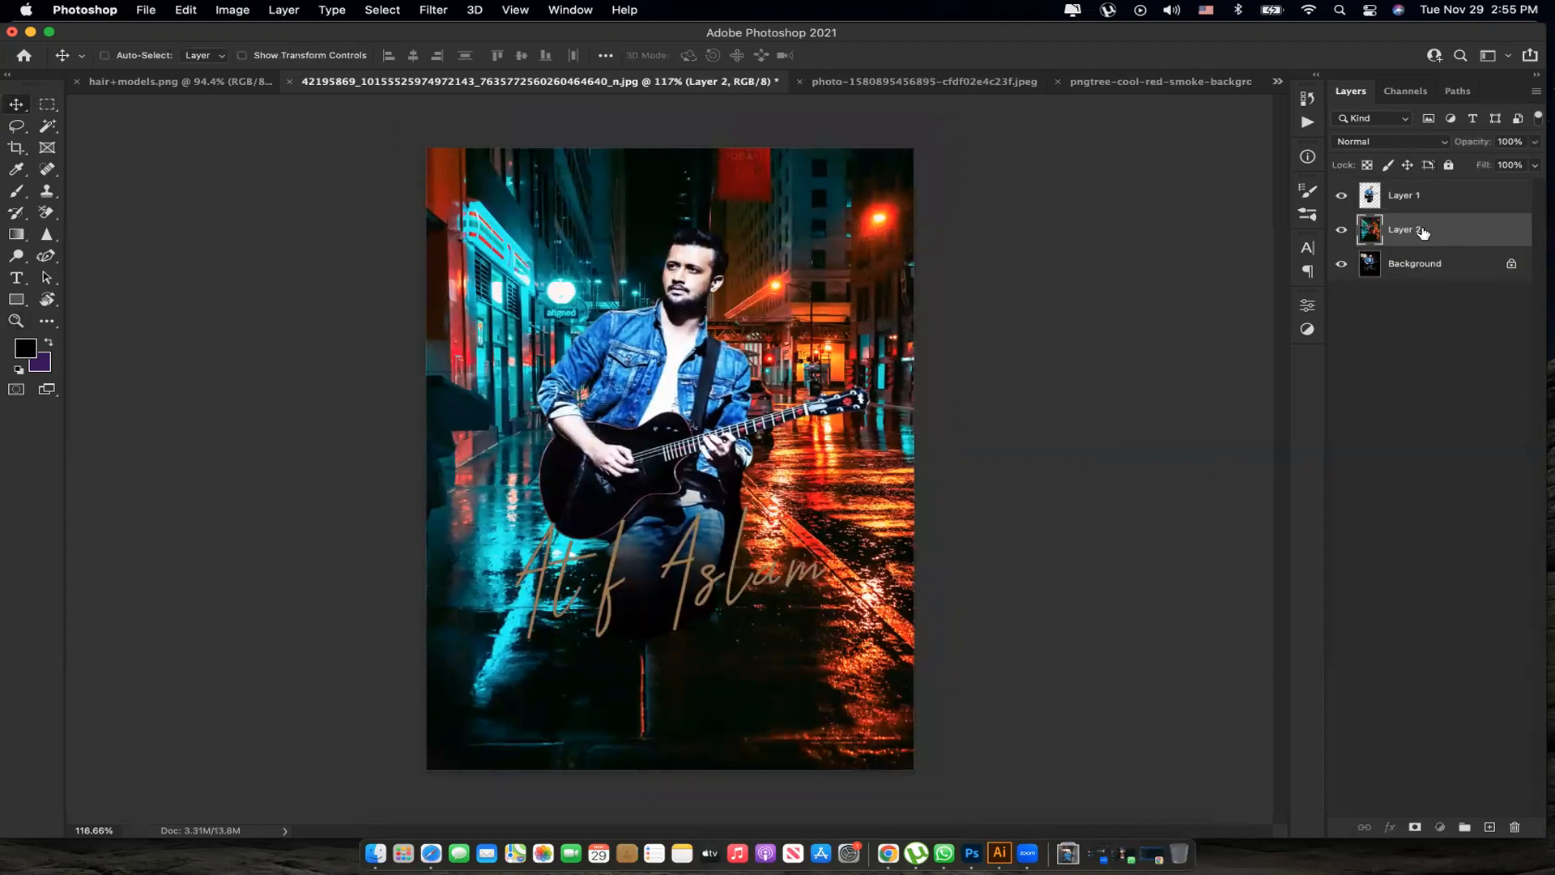
Apply a Field Blur from the Blur Gallery to the street photo layer and set its blur to 13 px.
click(436, 10)
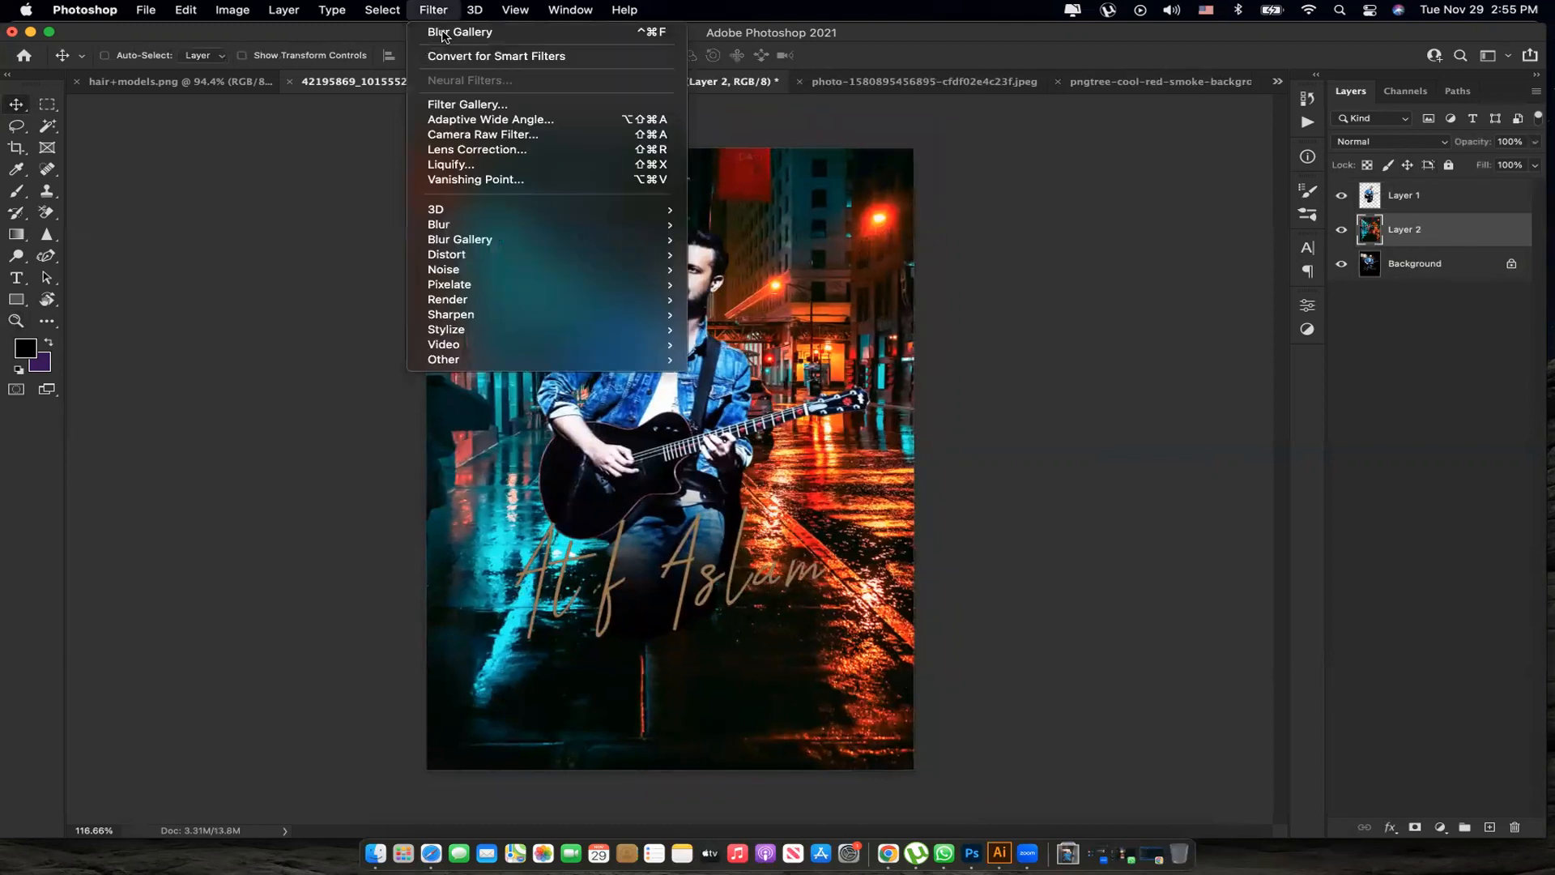
mouse_move(451, 226)
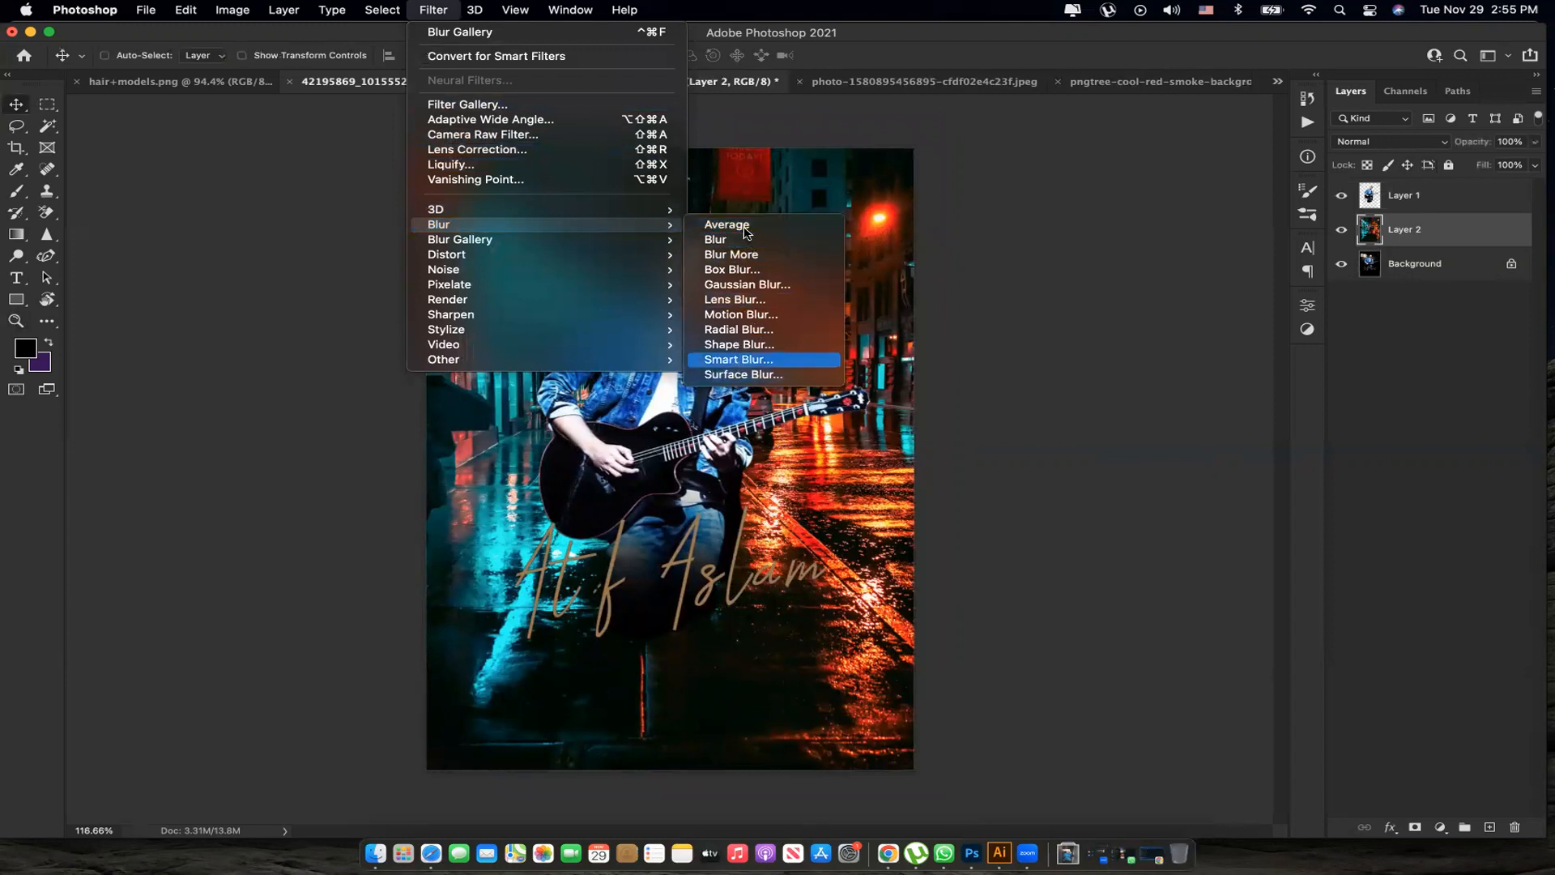
mouse_move(558, 243)
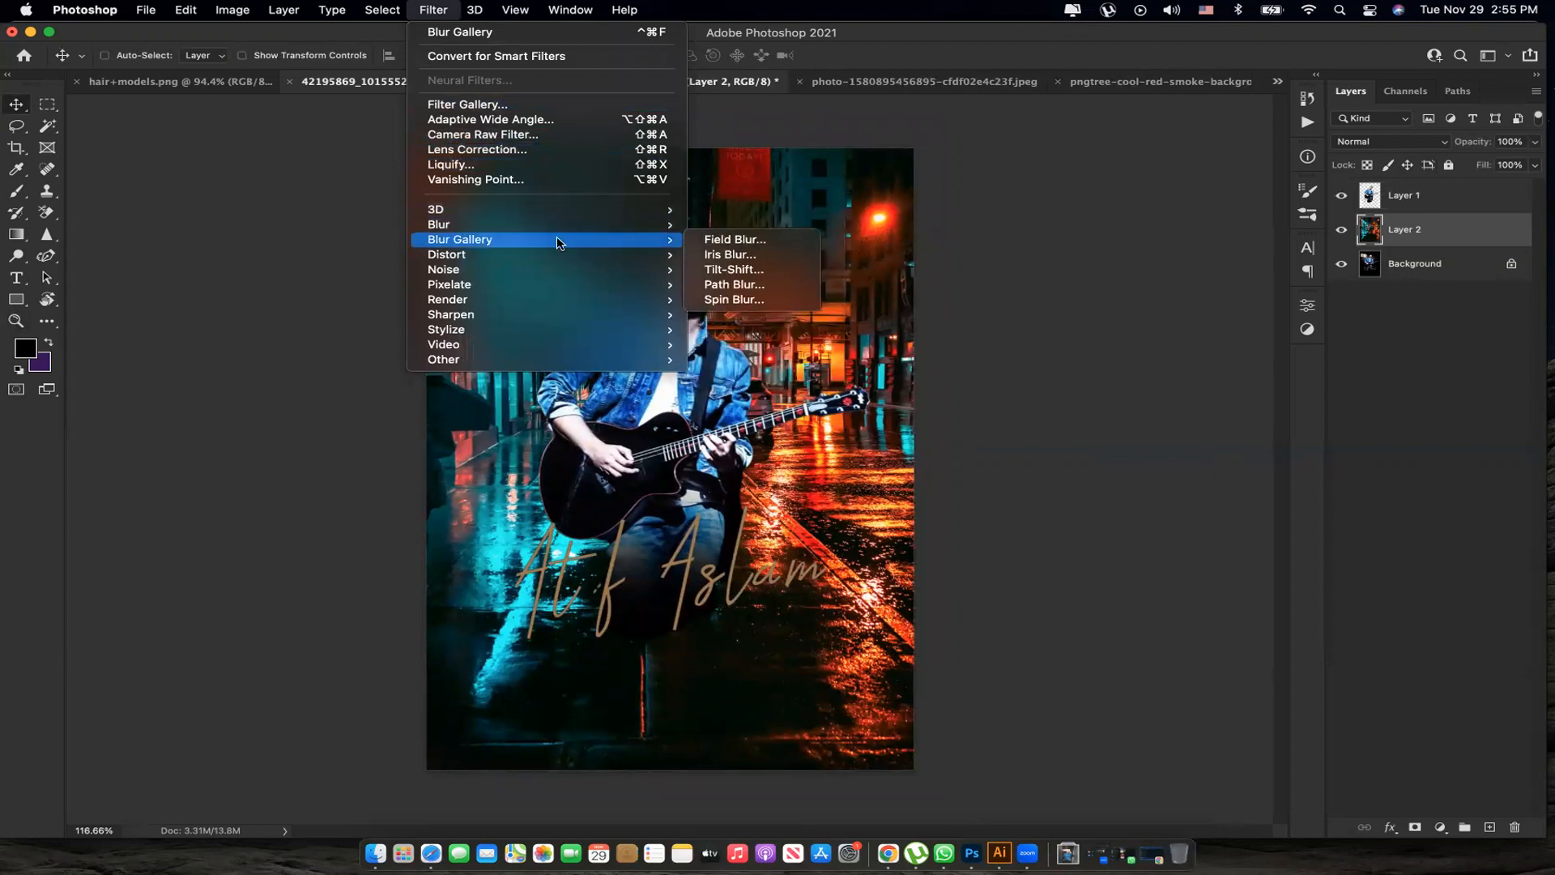
click(724, 241)
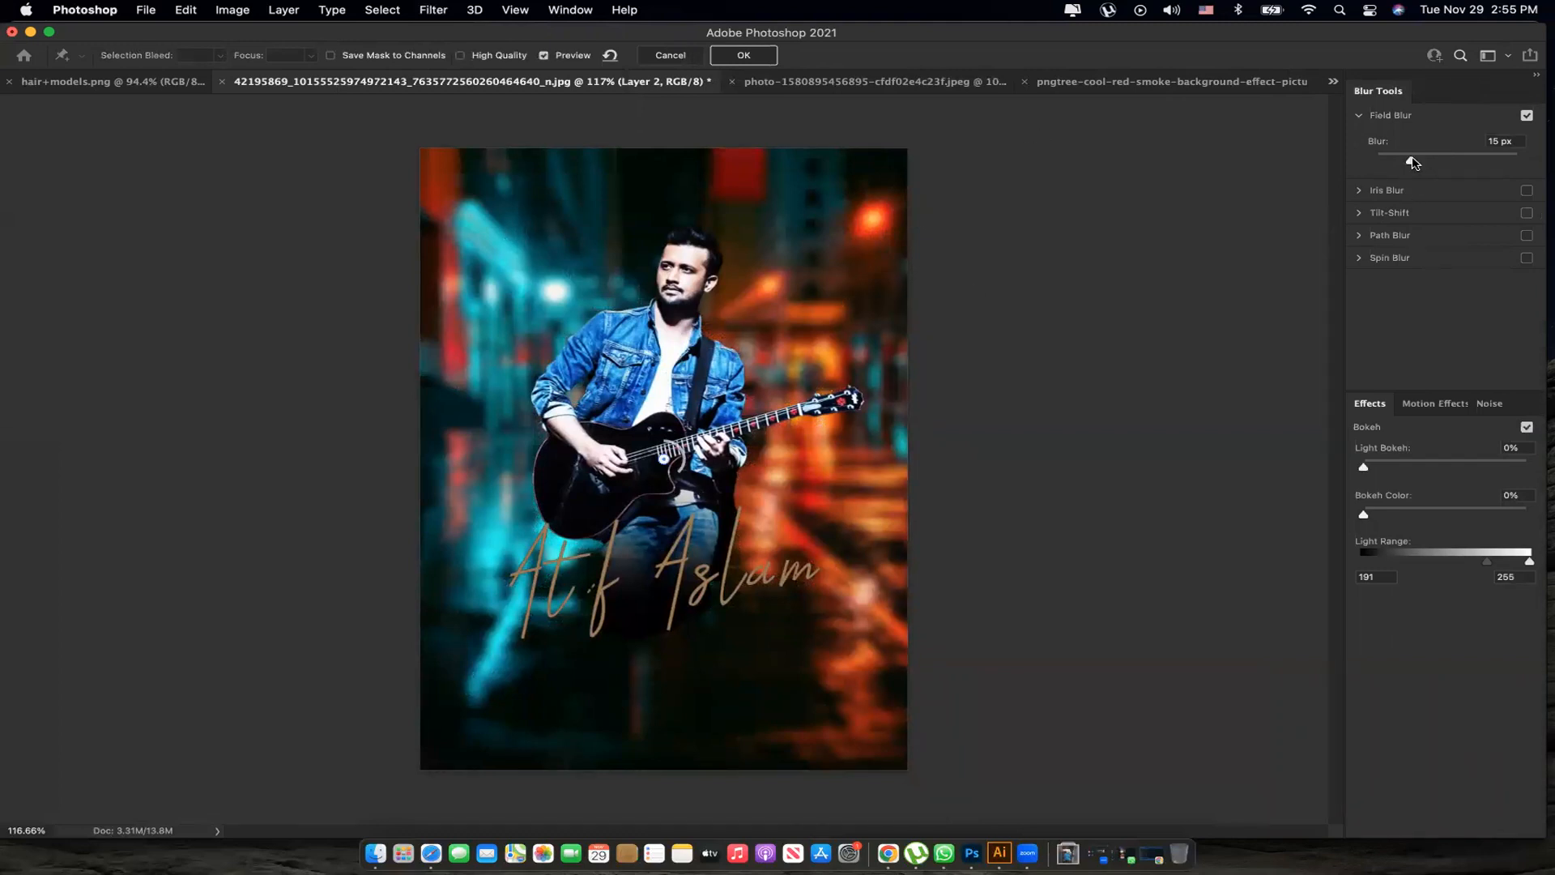
drag(1398, 160, 1394, 160)
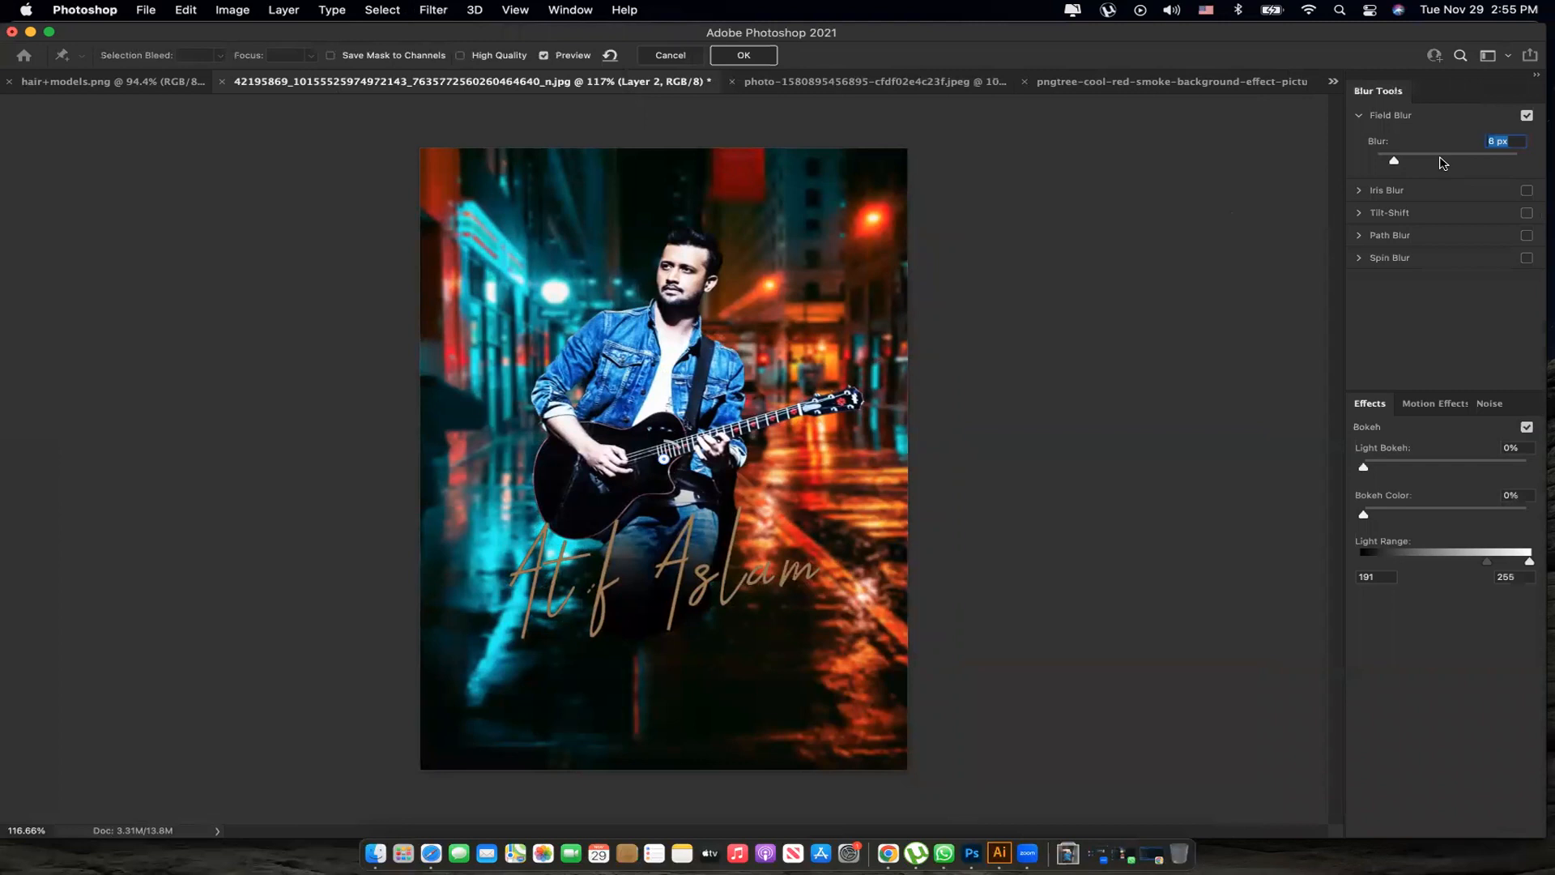
click(1456, 159)
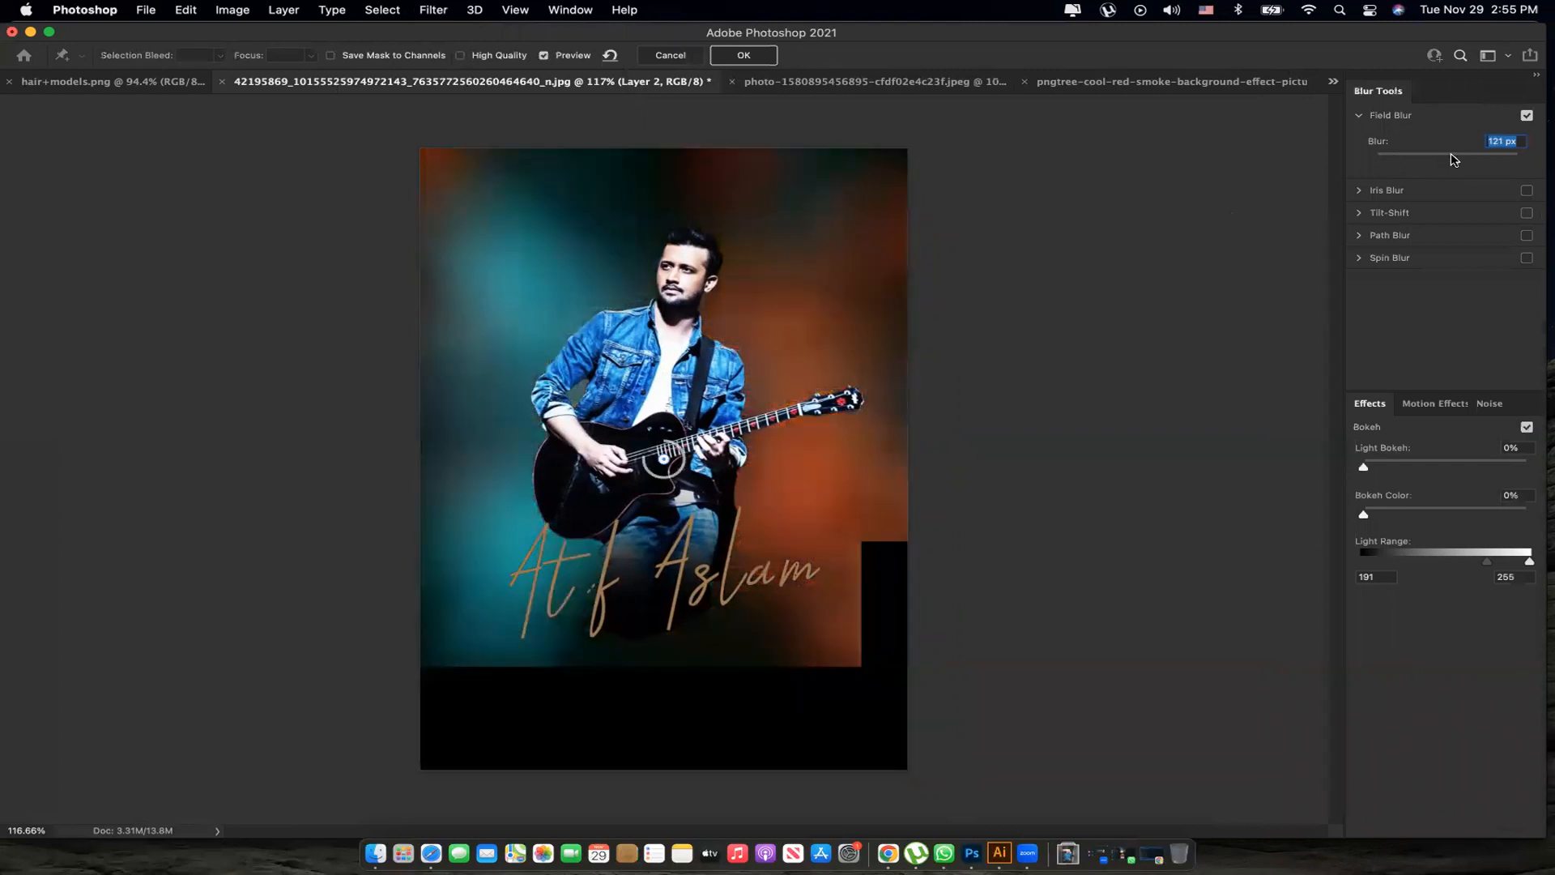
click(1406, 160)
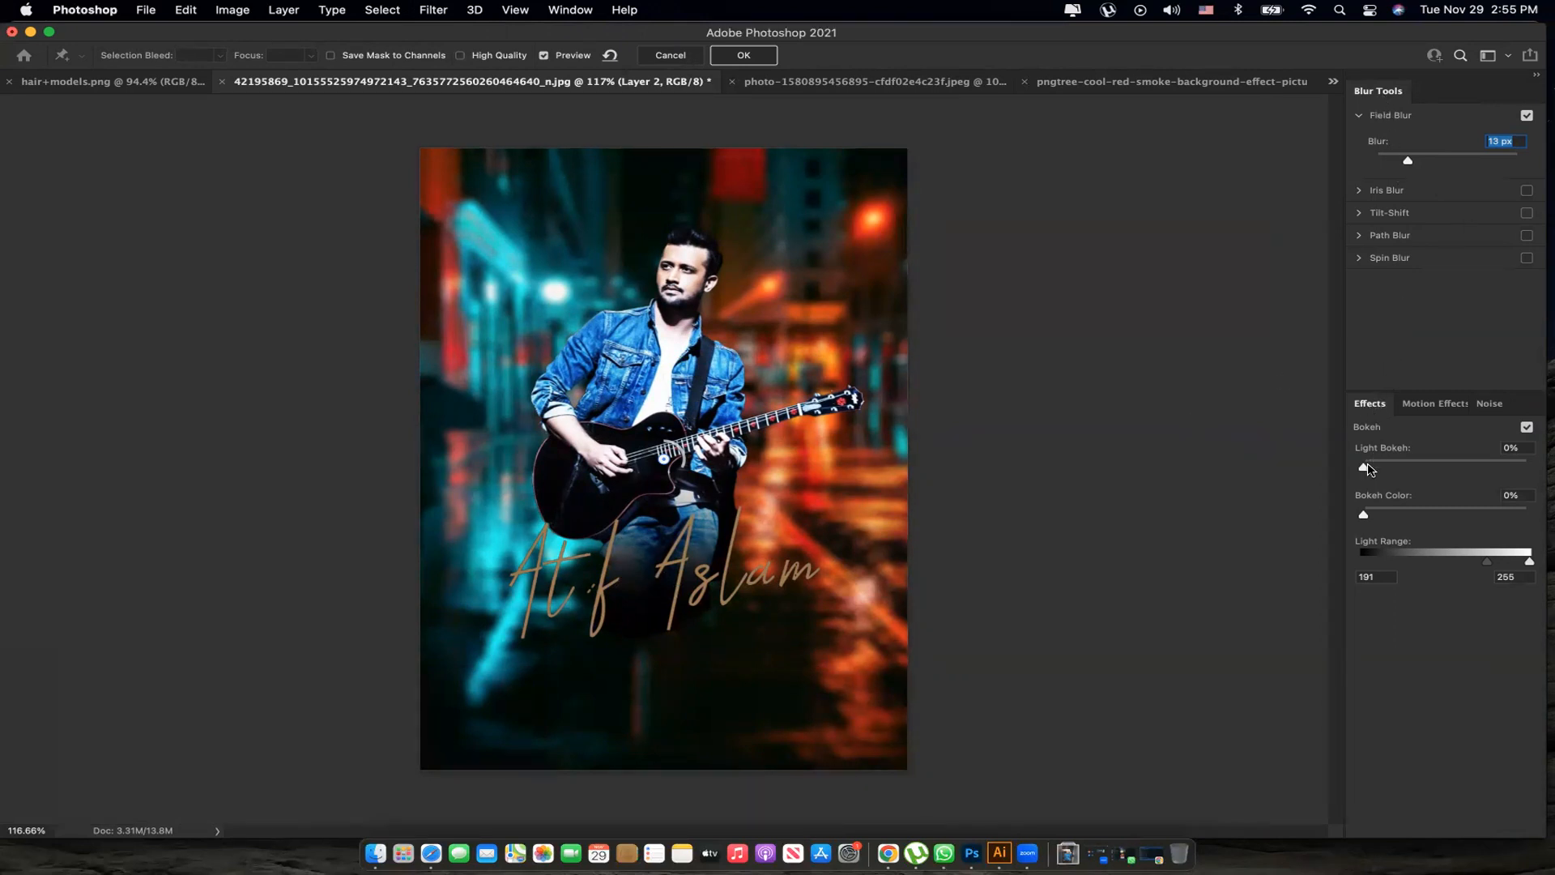
Adjust the blur's bokeh effects to 42% Light Bokeh and 14% Bokeh Color.
drag(1368, 470, 1413, 468)
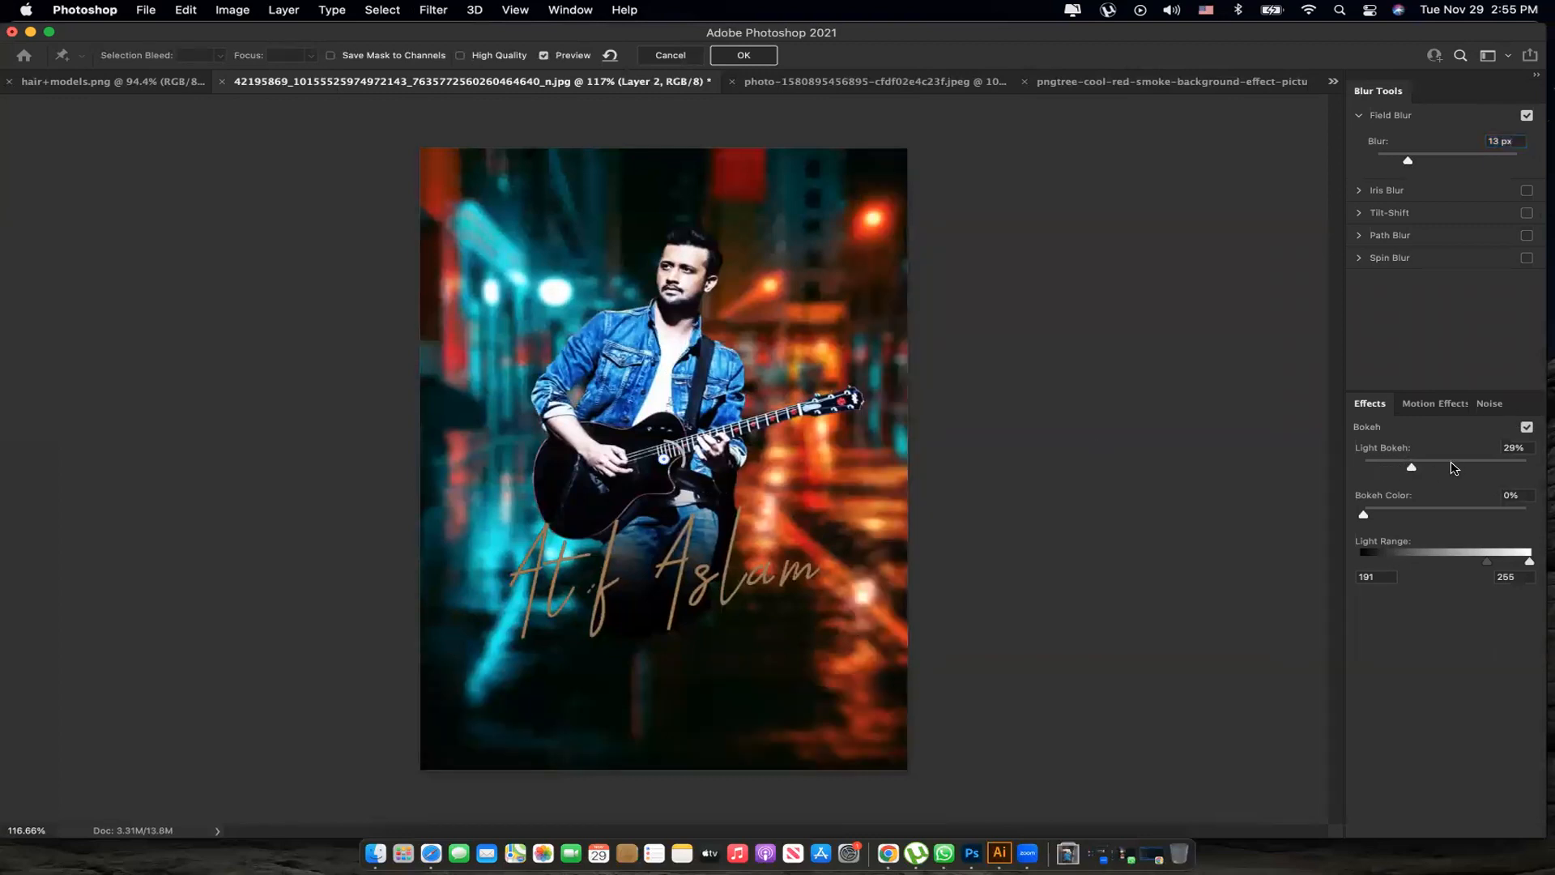
click(1453, 467)
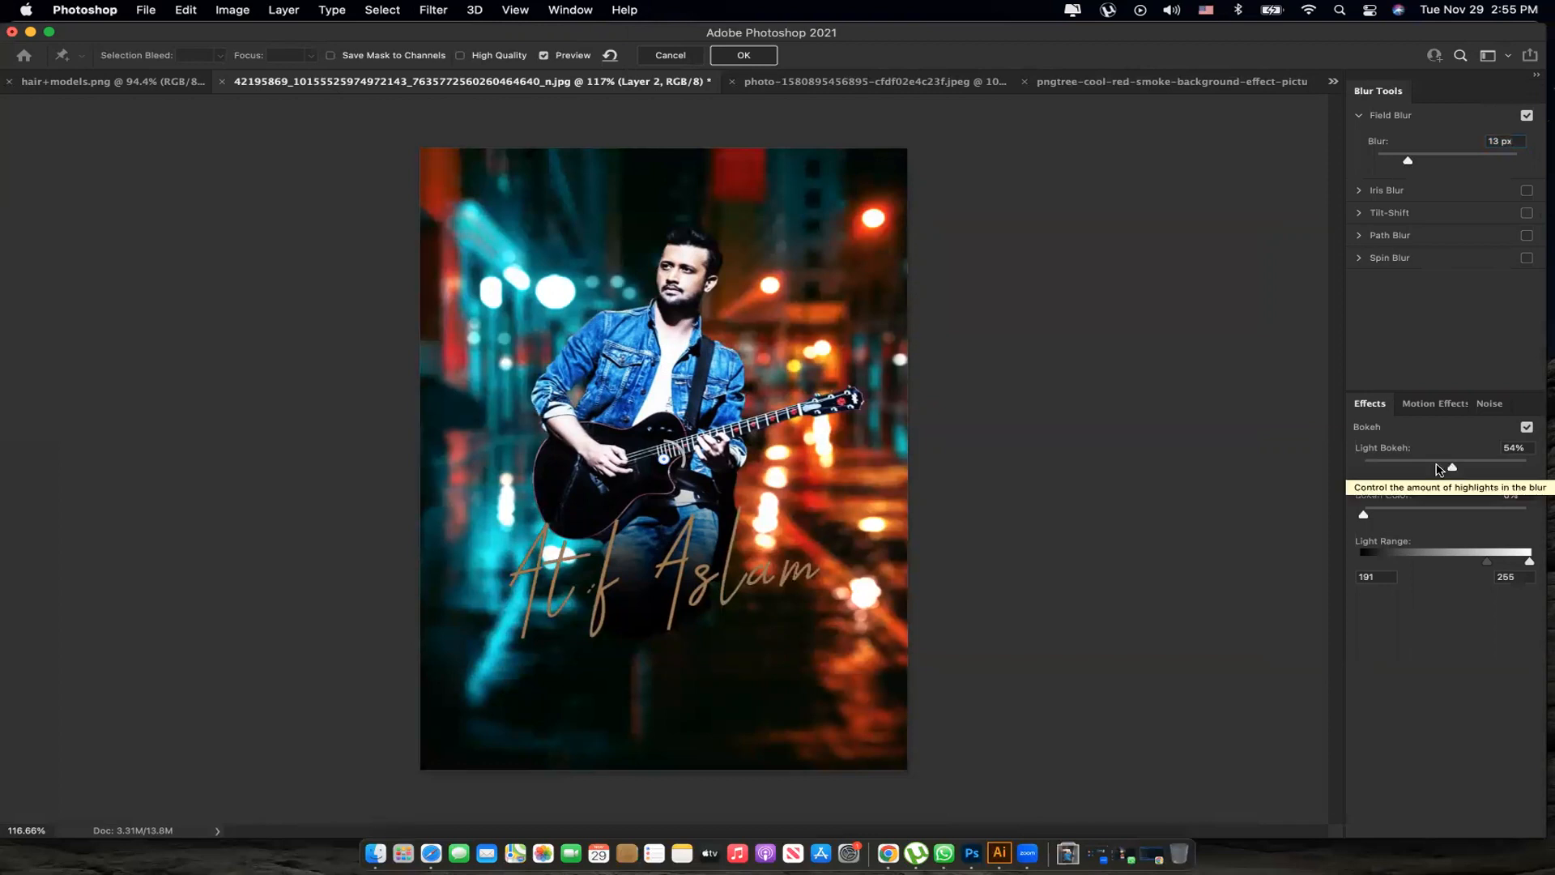
drag(1452, 468, 1411, 467)
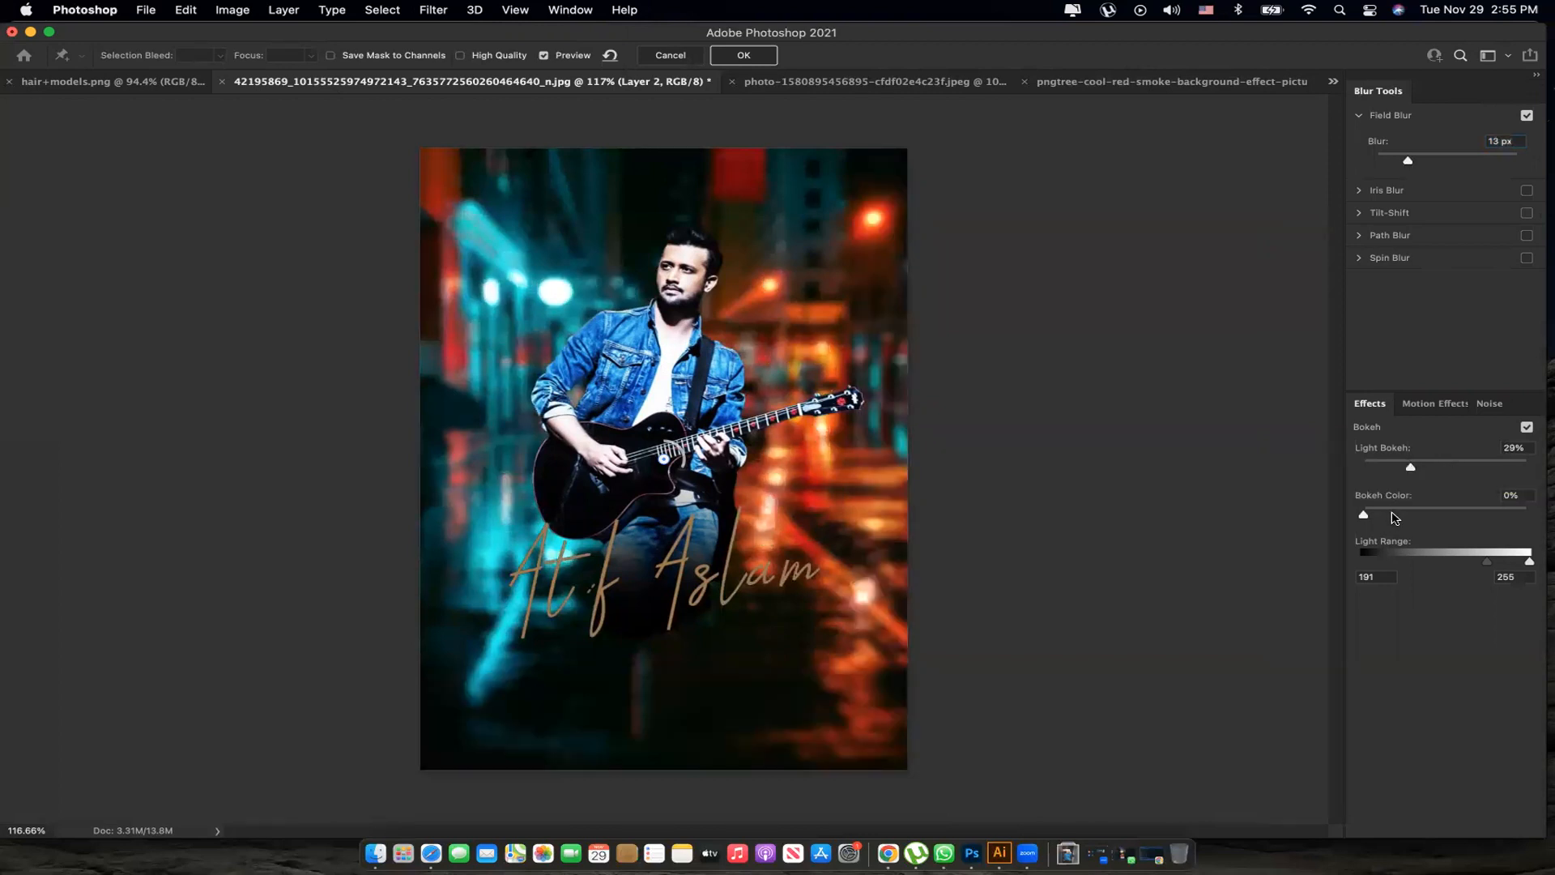
click(1423, 514)
click(1386, 515)
click(1378, 468)
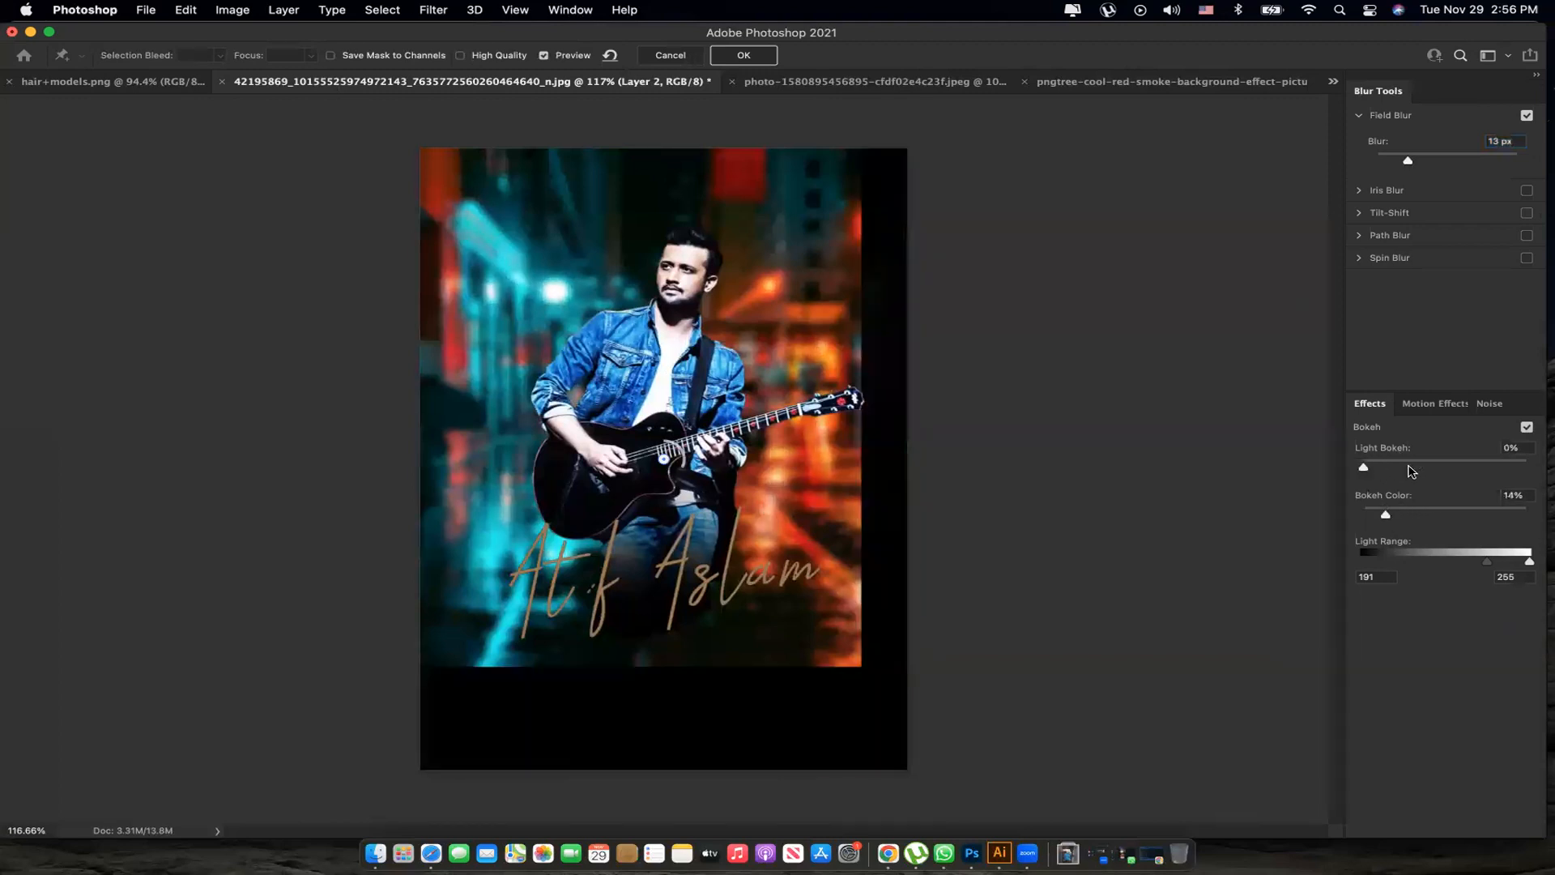
mouse_move(1411, 471)
mouse_down()
mouse_move(1449, 473)
mouse_move(1406, 473)
mouse_up()
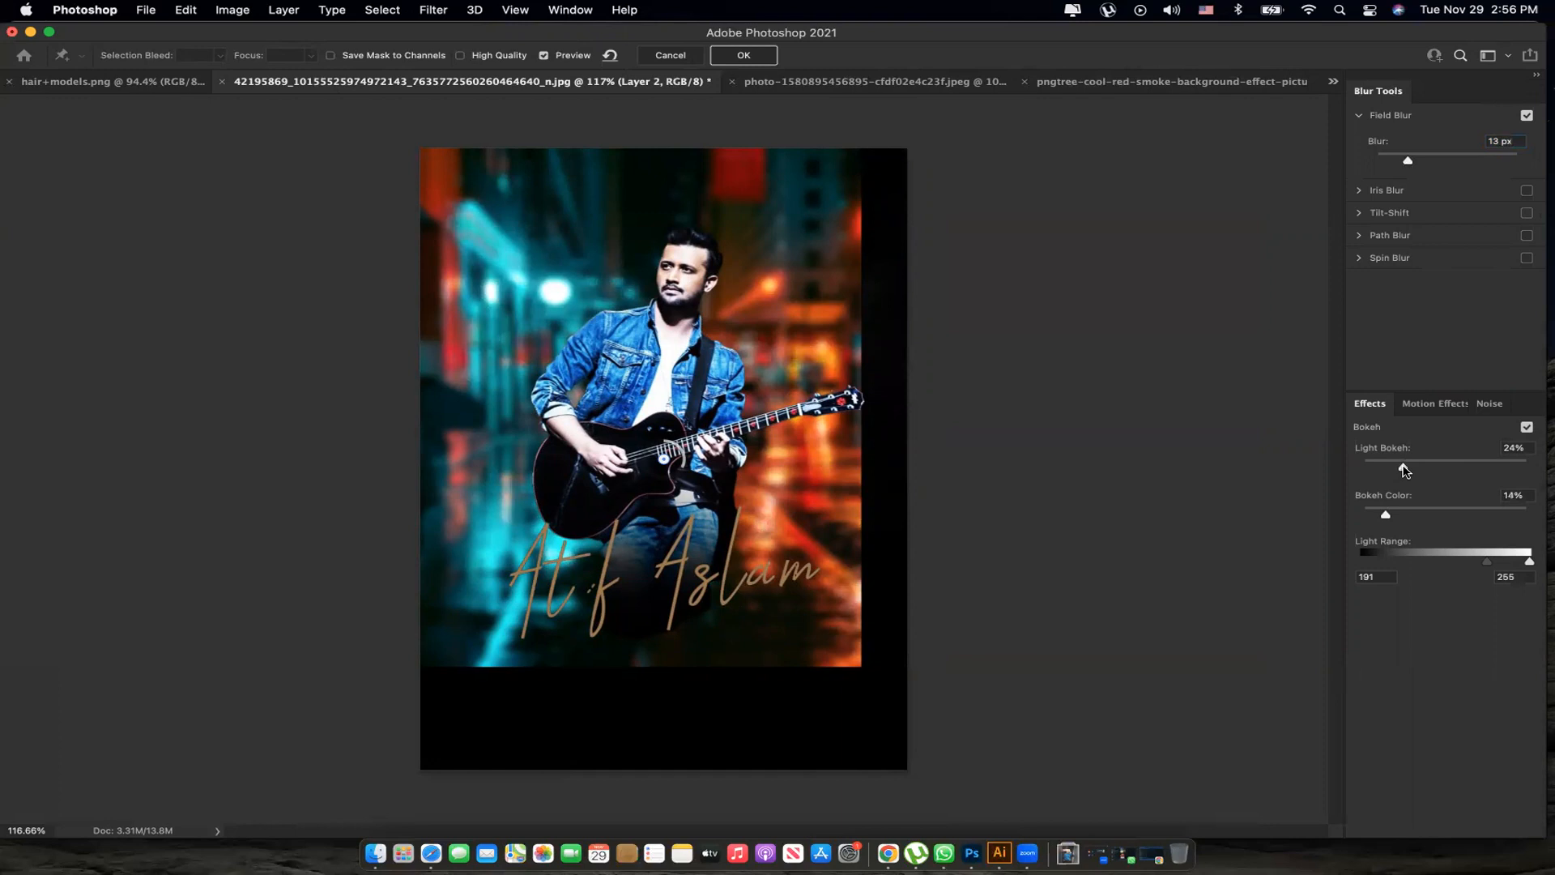
drag(1408, 470, 1434, 470)
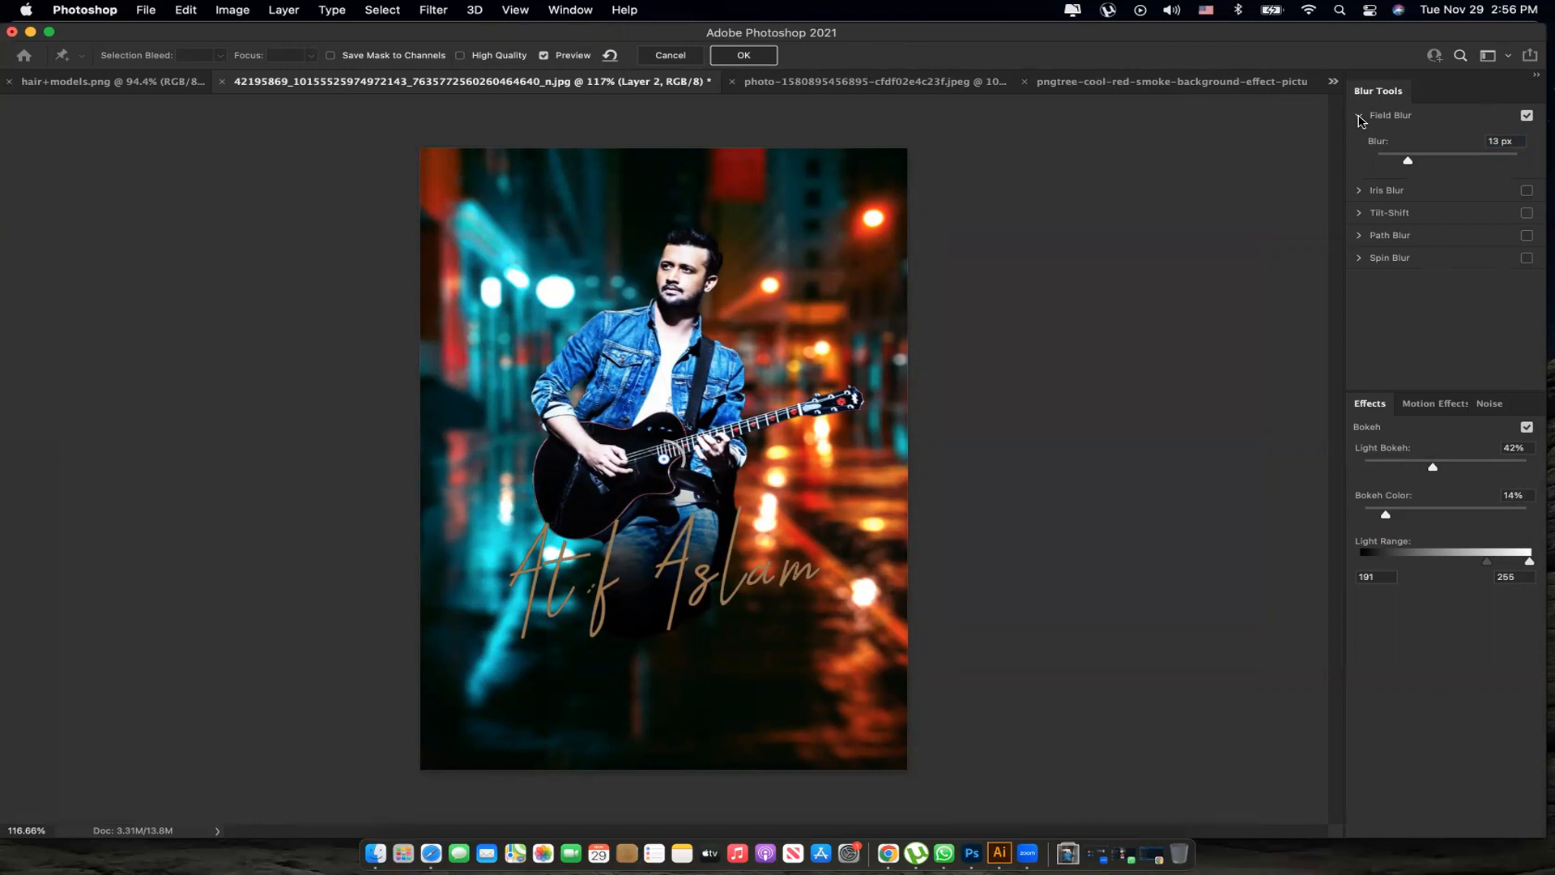
Replace Field Blur with Iris Blur and enlarge its focus area around the singer into a rounded rectangle.
click(1360, 116)
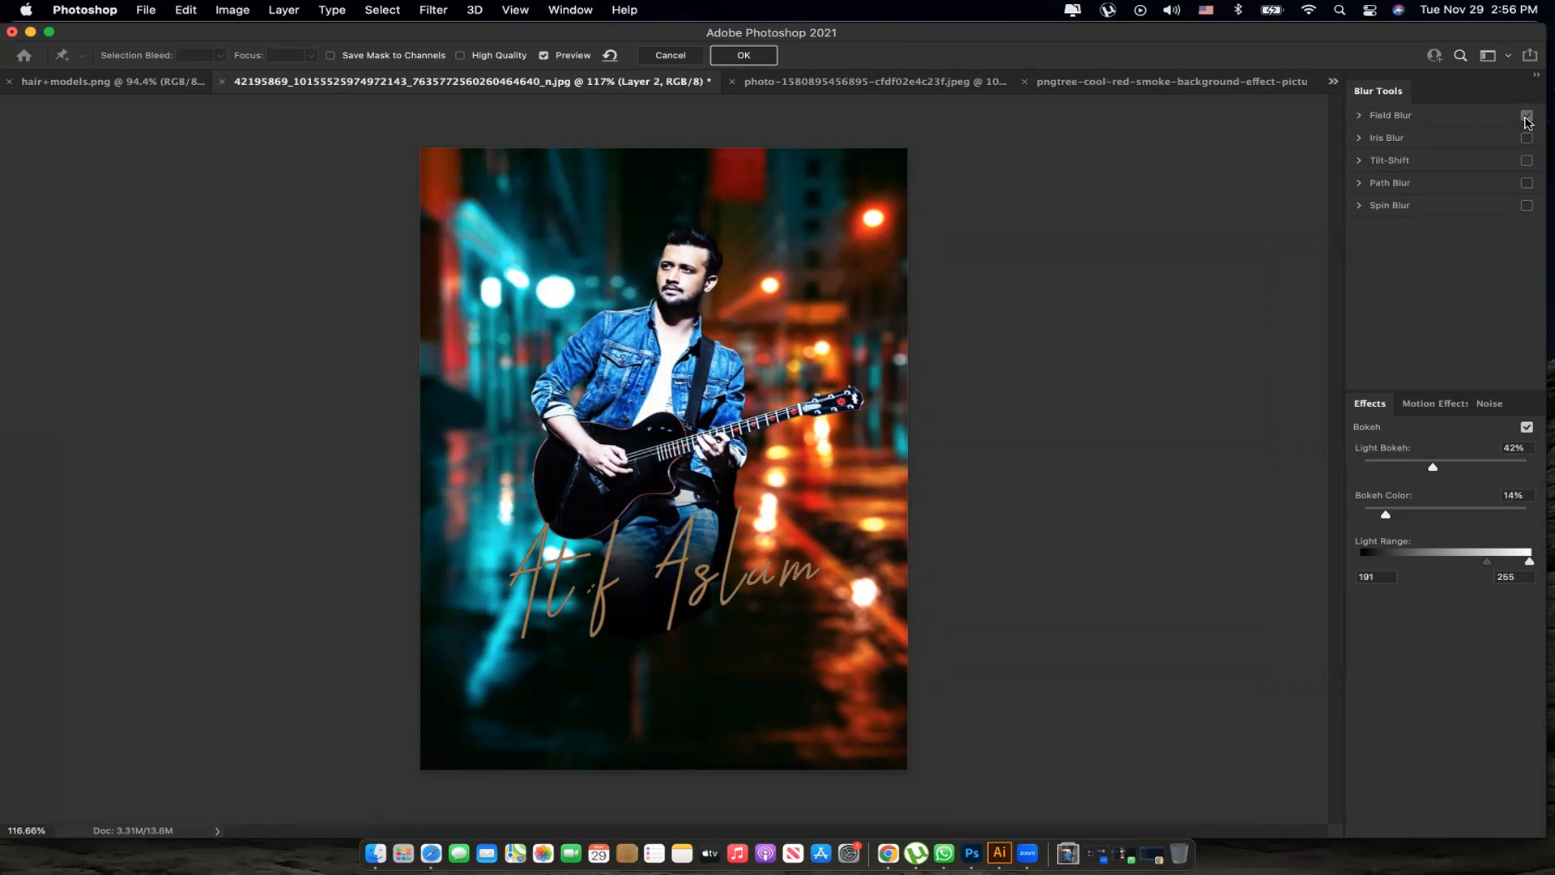
click(1527, 117)
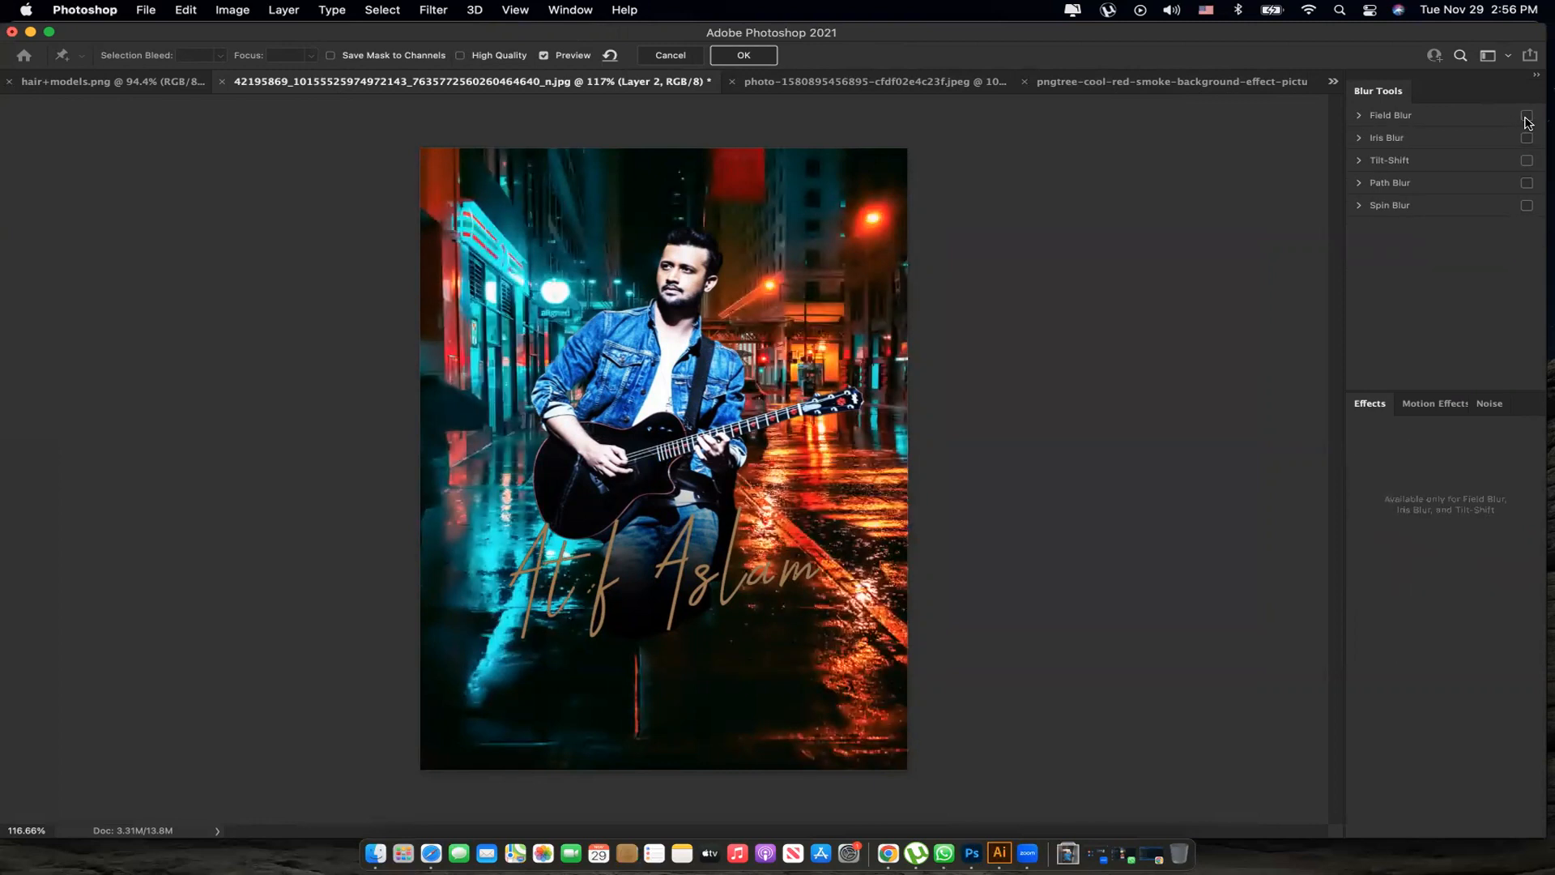
click(1361, 139)
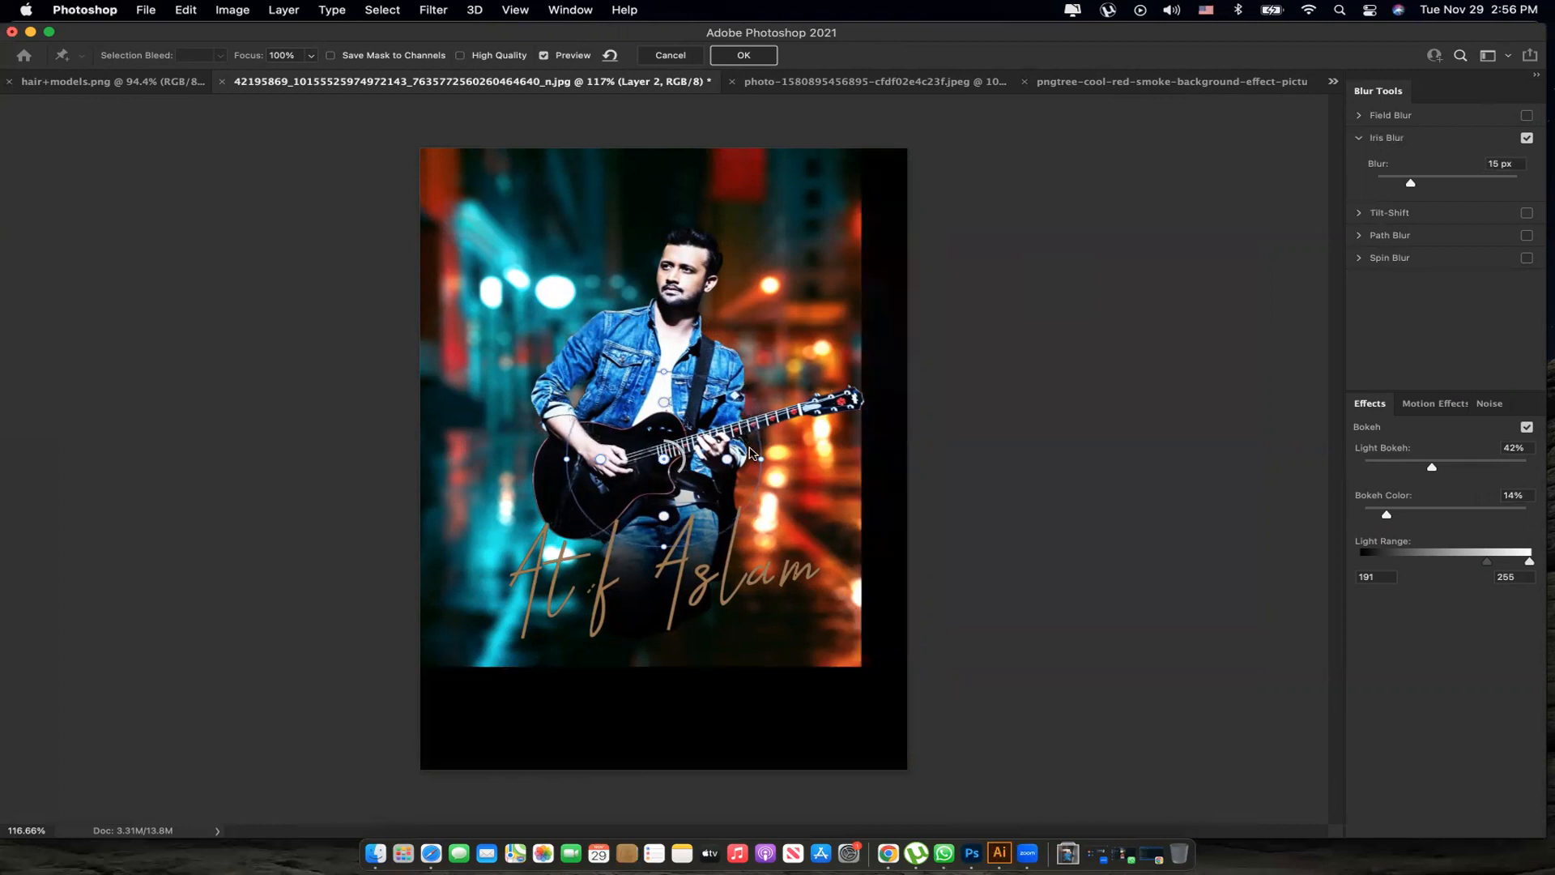
drag(772, 457, 766, 523)
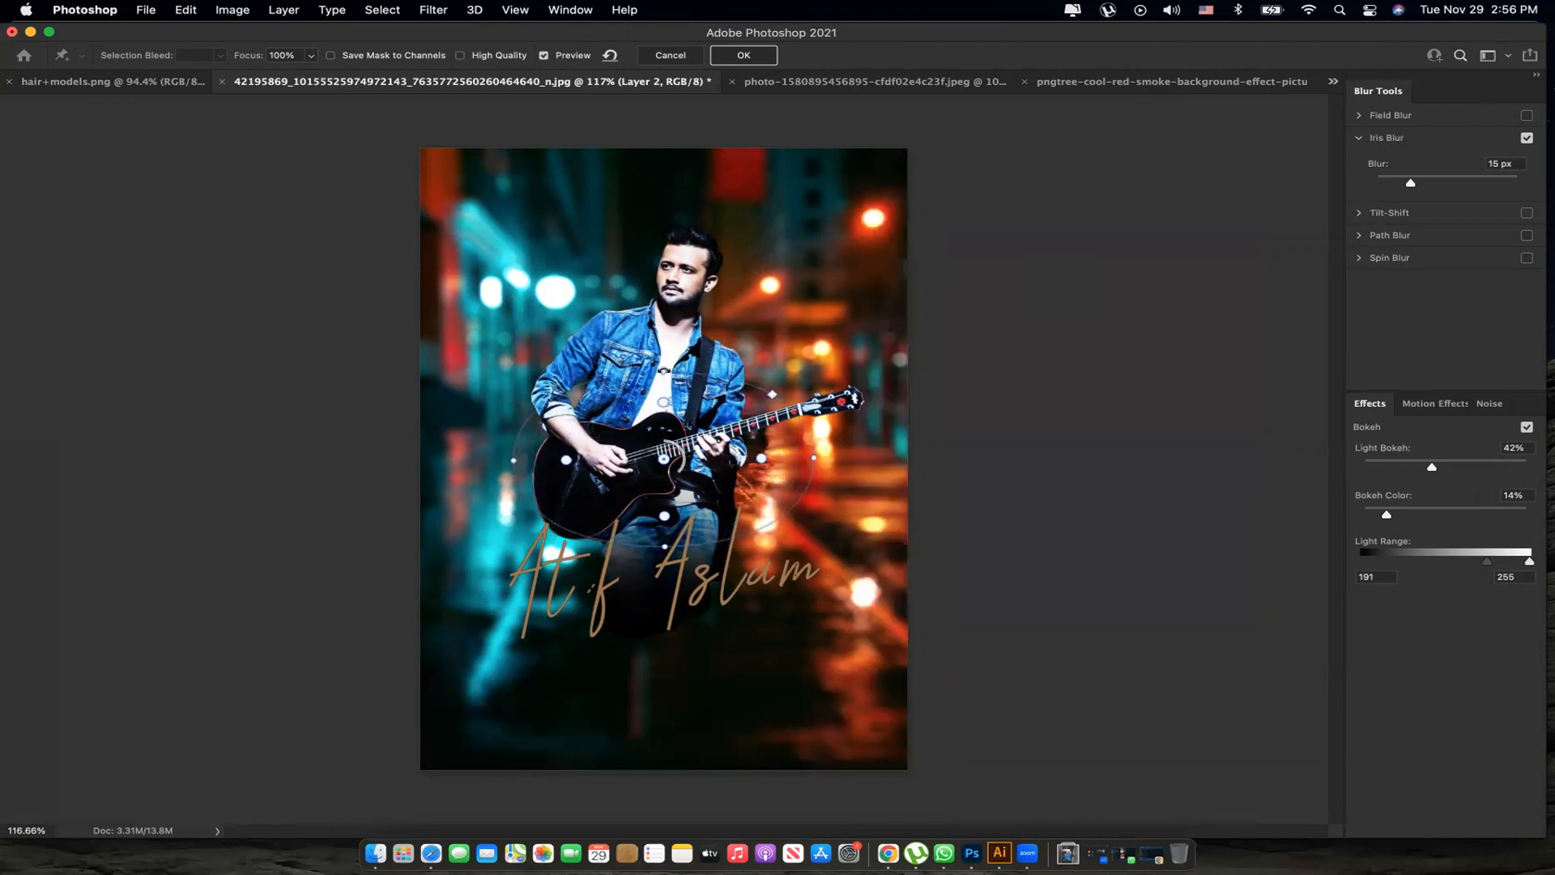
drag(661, 370, 666, 312)
drag(779, 350, 795, 335)
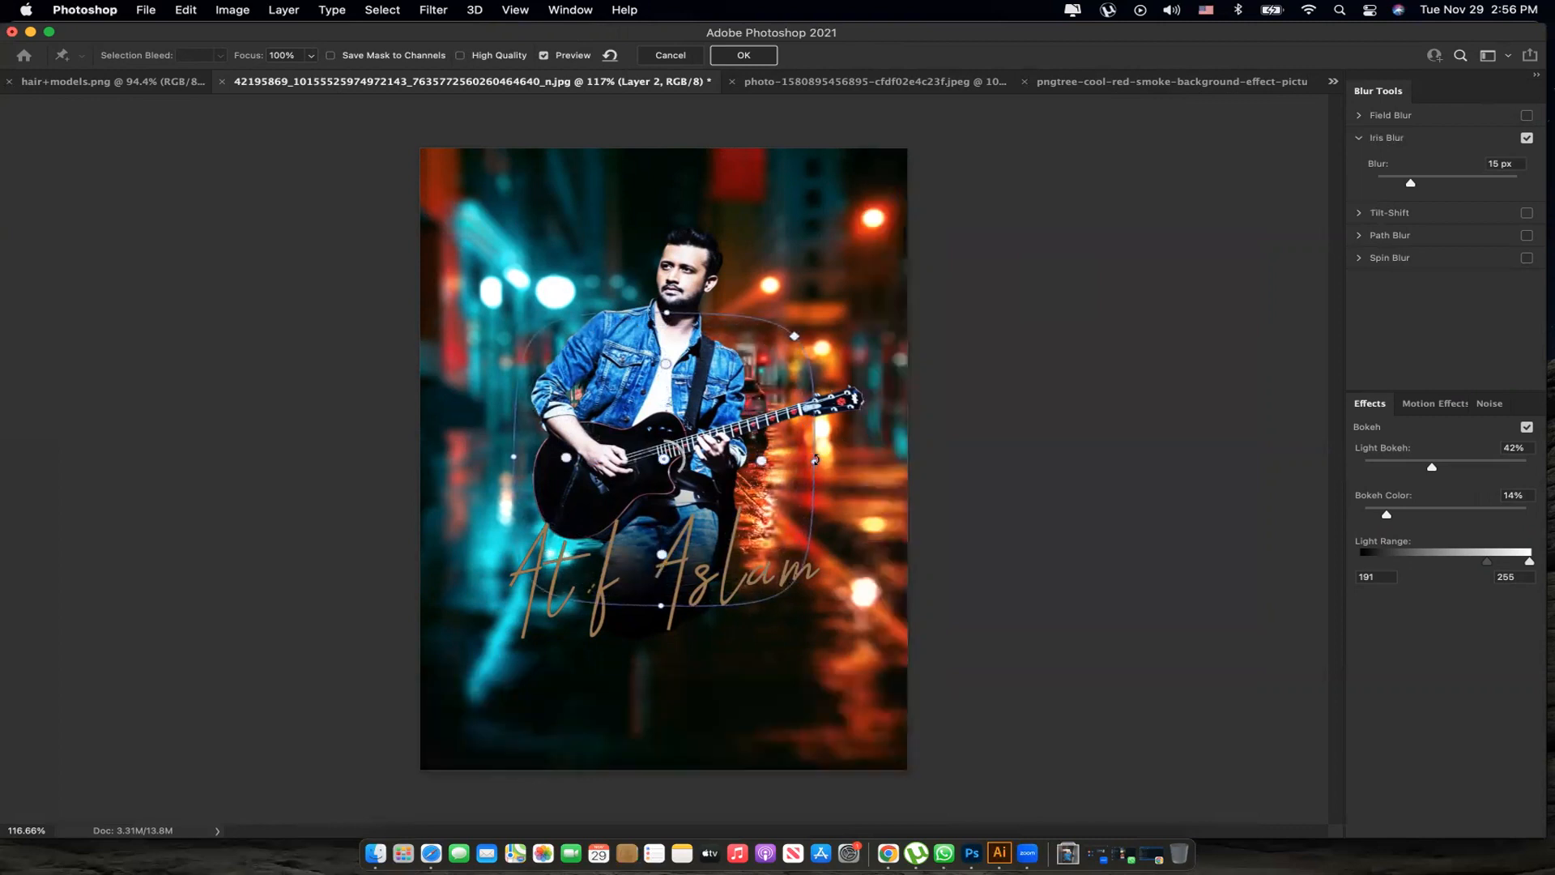
Widen and heighten the Iris Blur focus area, set its blur to 14 px and round its outline into an ellipse.
drag(813, 459, 841, 463)
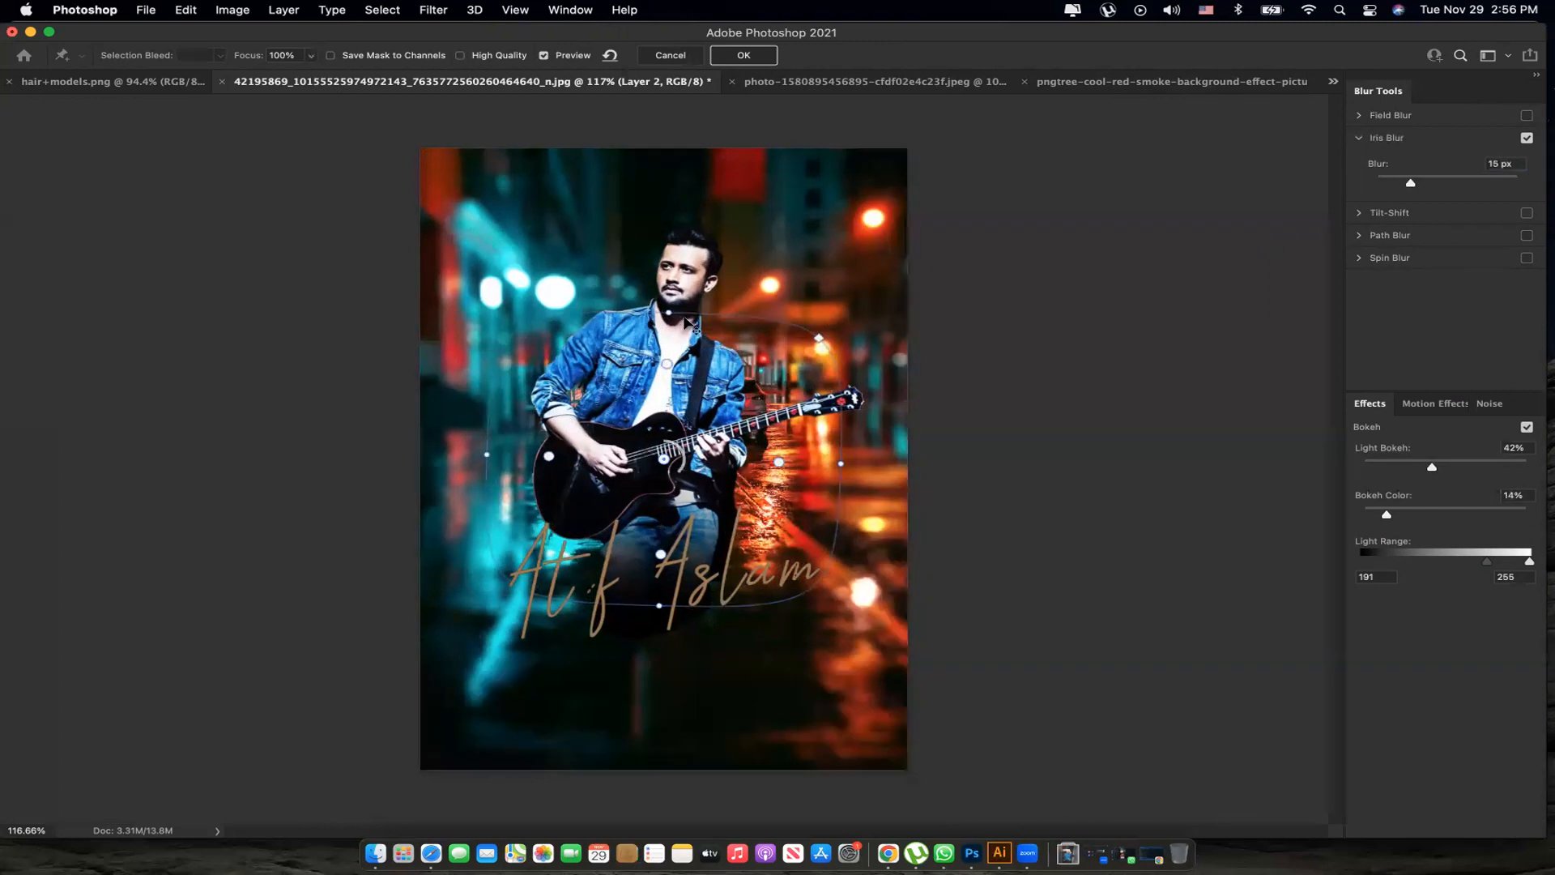
drag(669, 308, 668, 288)
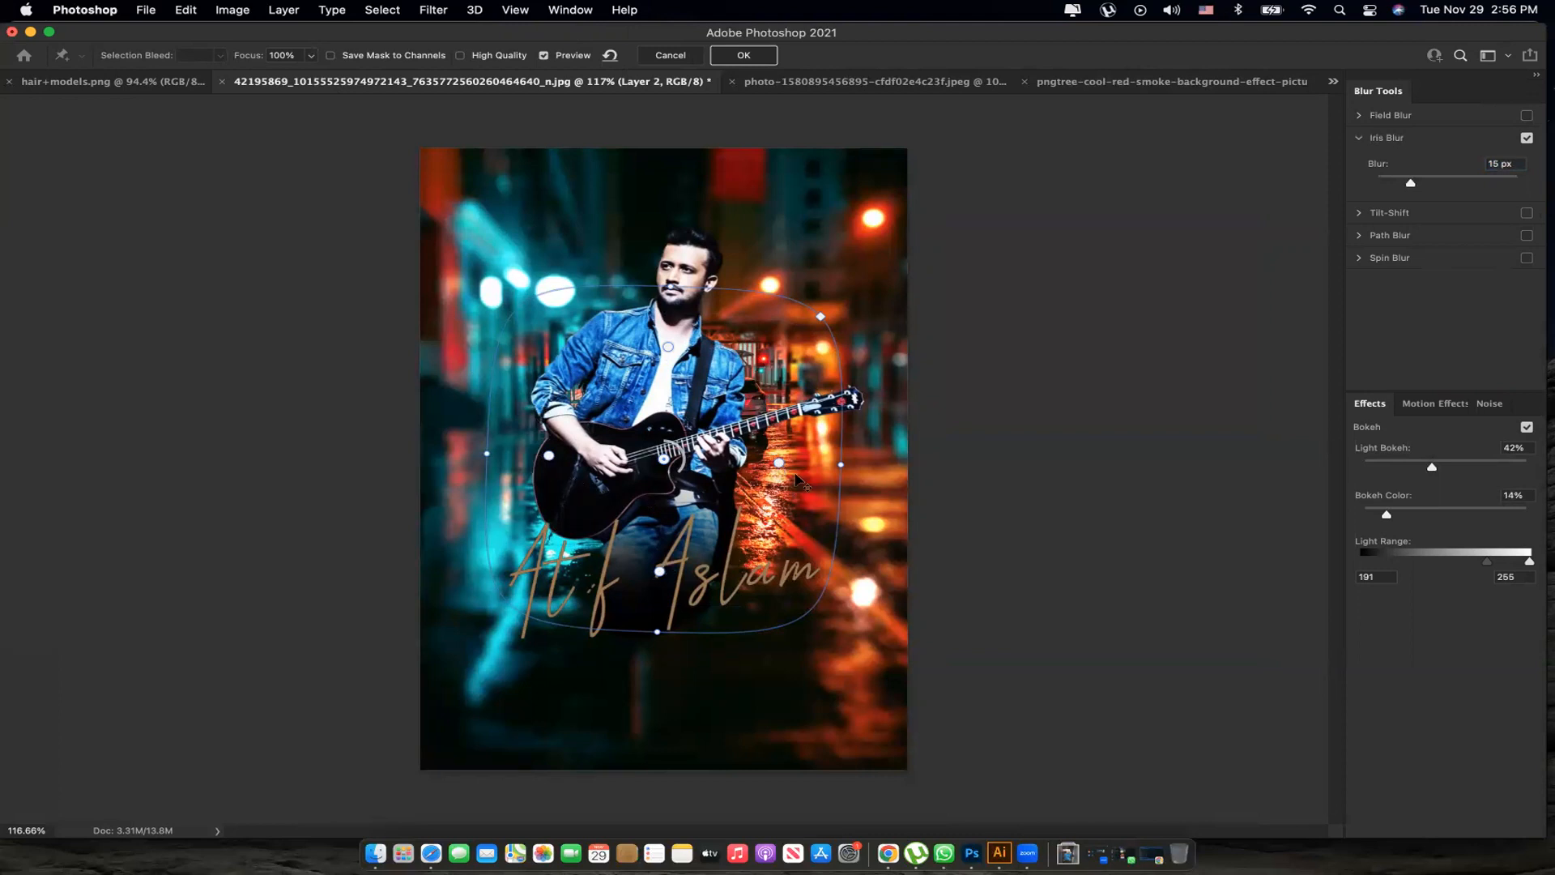
mouse_move(775, 467)
mouse_down()
mouse_move(751, 467)
mouse_move(785, 463)
mouse_up()
mouse_move(1413, 185)
mouse_down()
mouse_move(1435, 185)
mouse_move(1410, 185)
mouse_up()
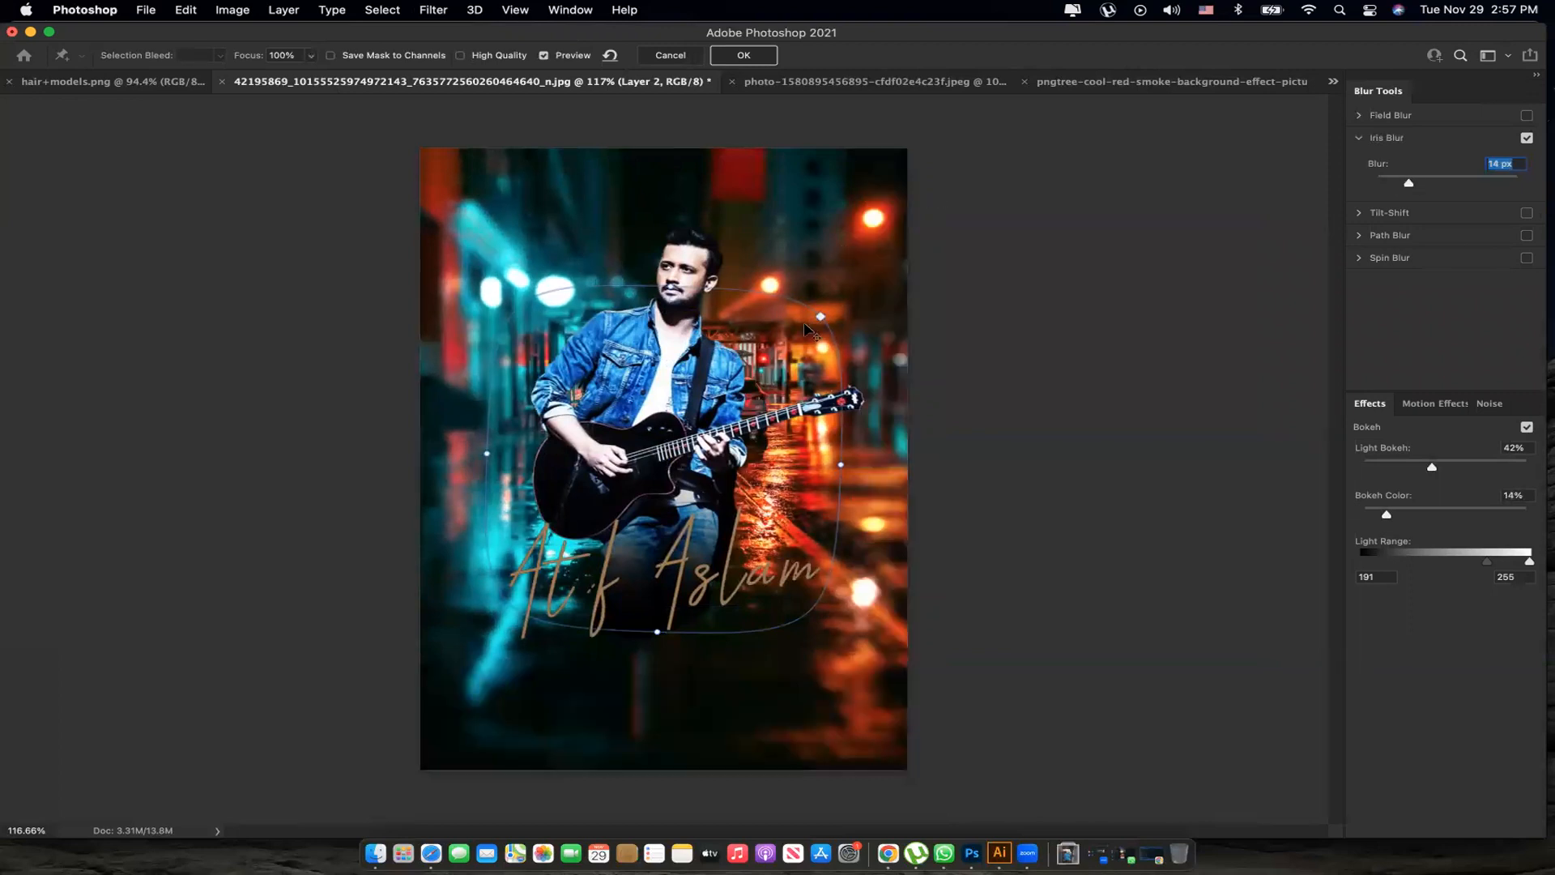
drag(802, 334, 792, 350)
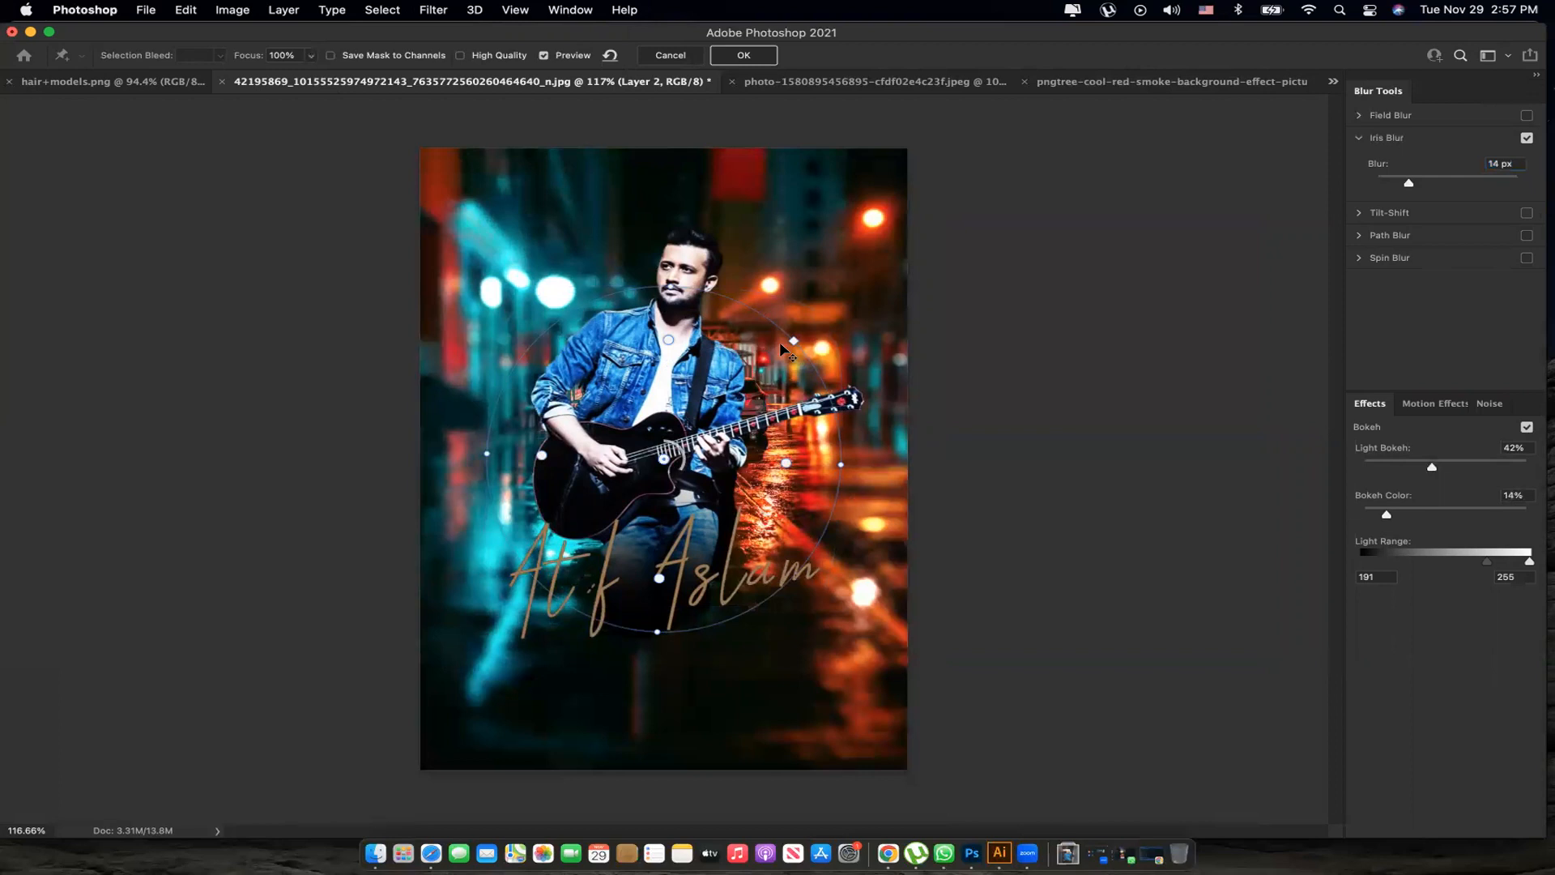
Move the Iris Blur focus area up around the singer's upper body and apply the blur.
drag(674, 463, 677, 329)
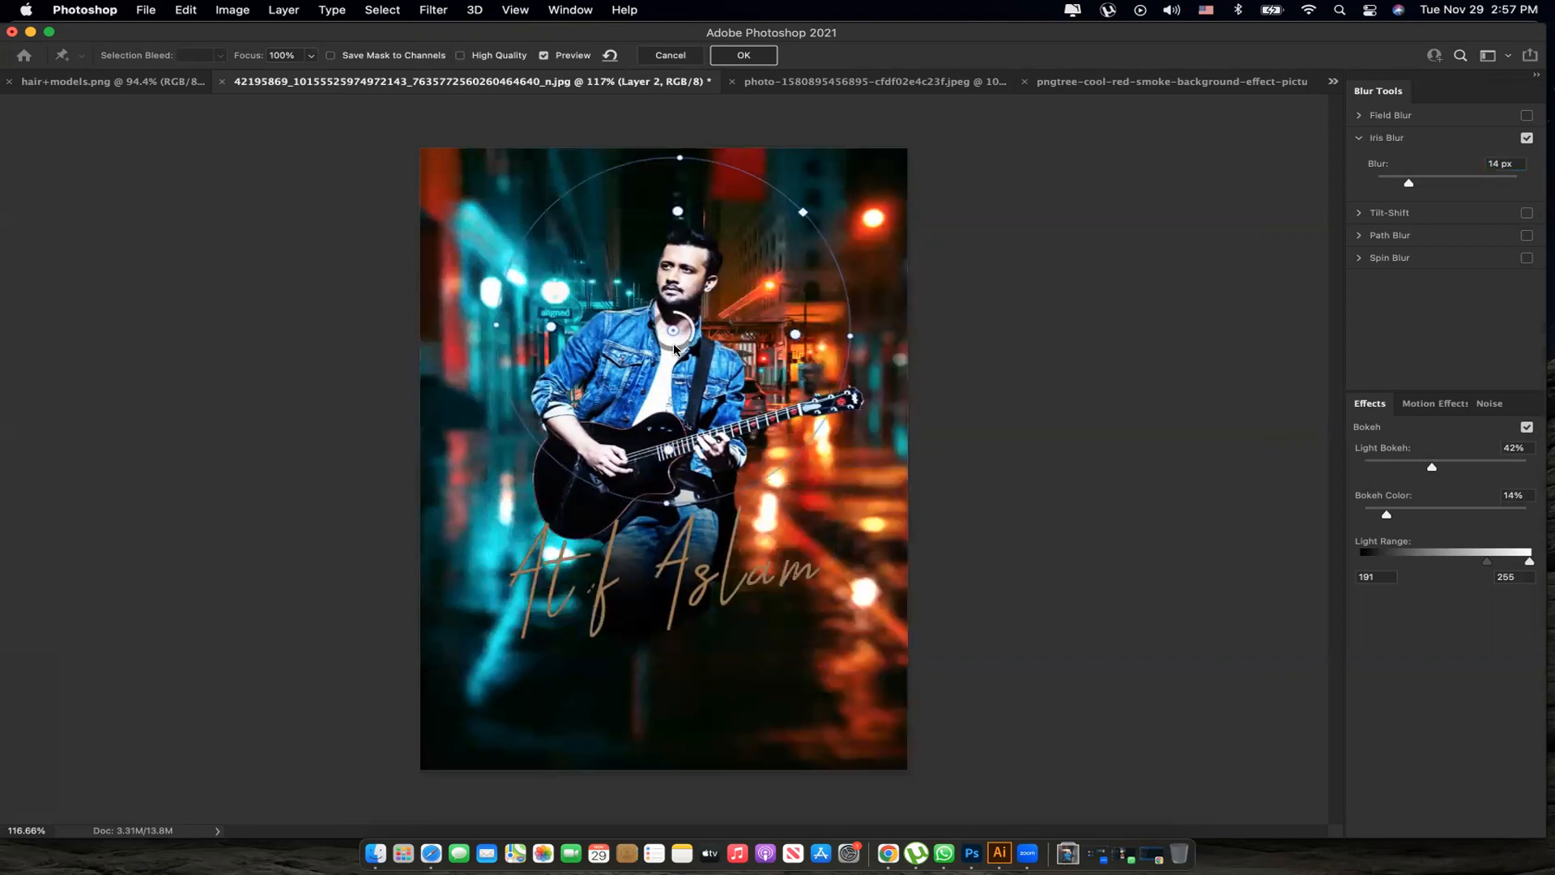
drag(673, 331, 658, 385)
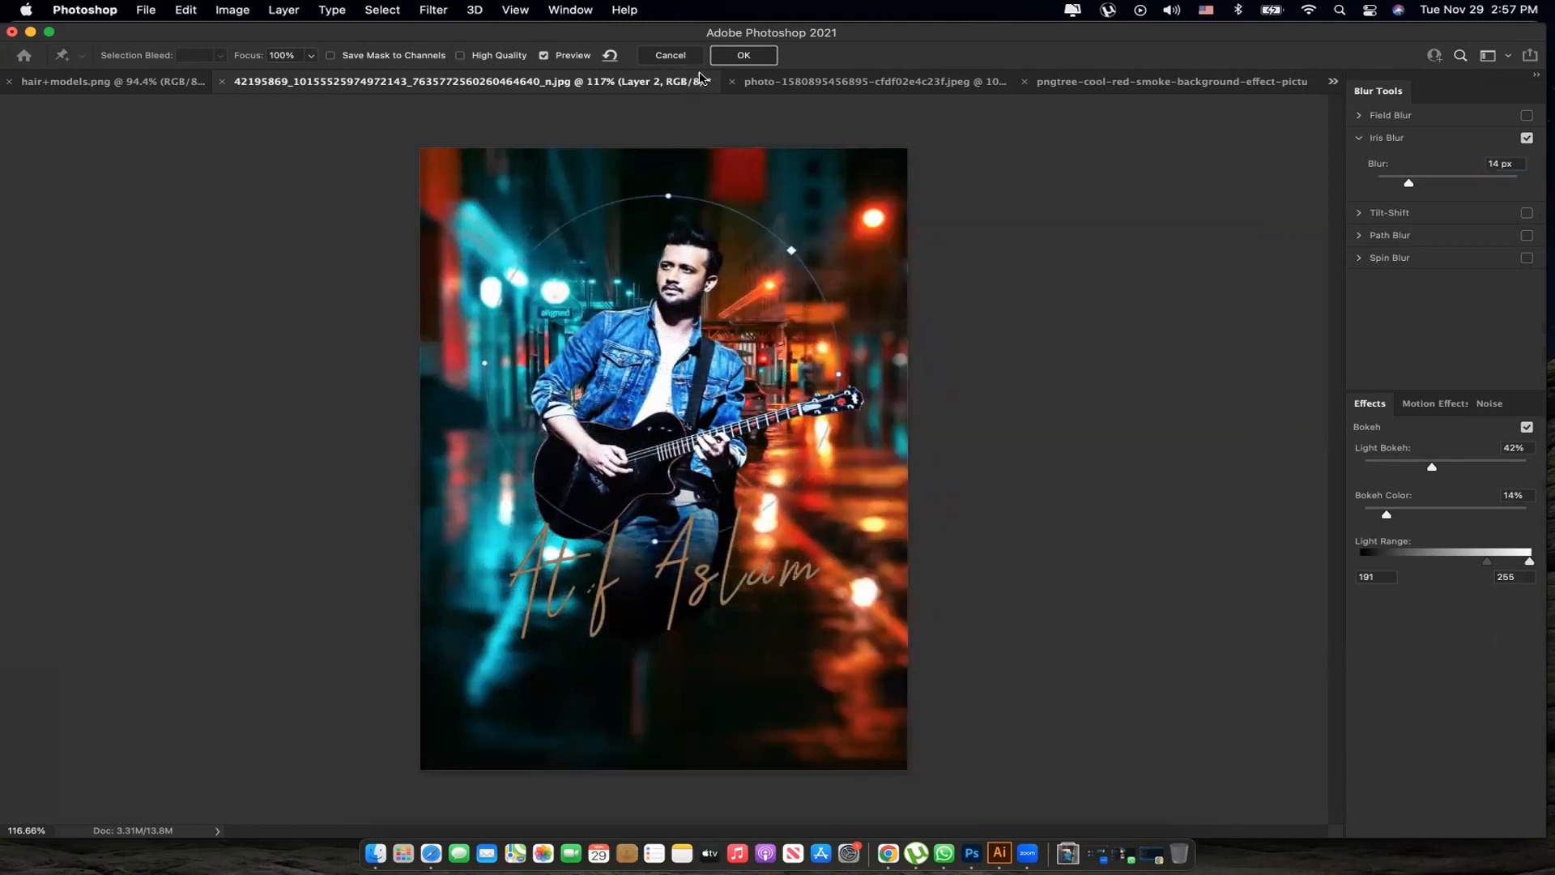
click(728, 58)
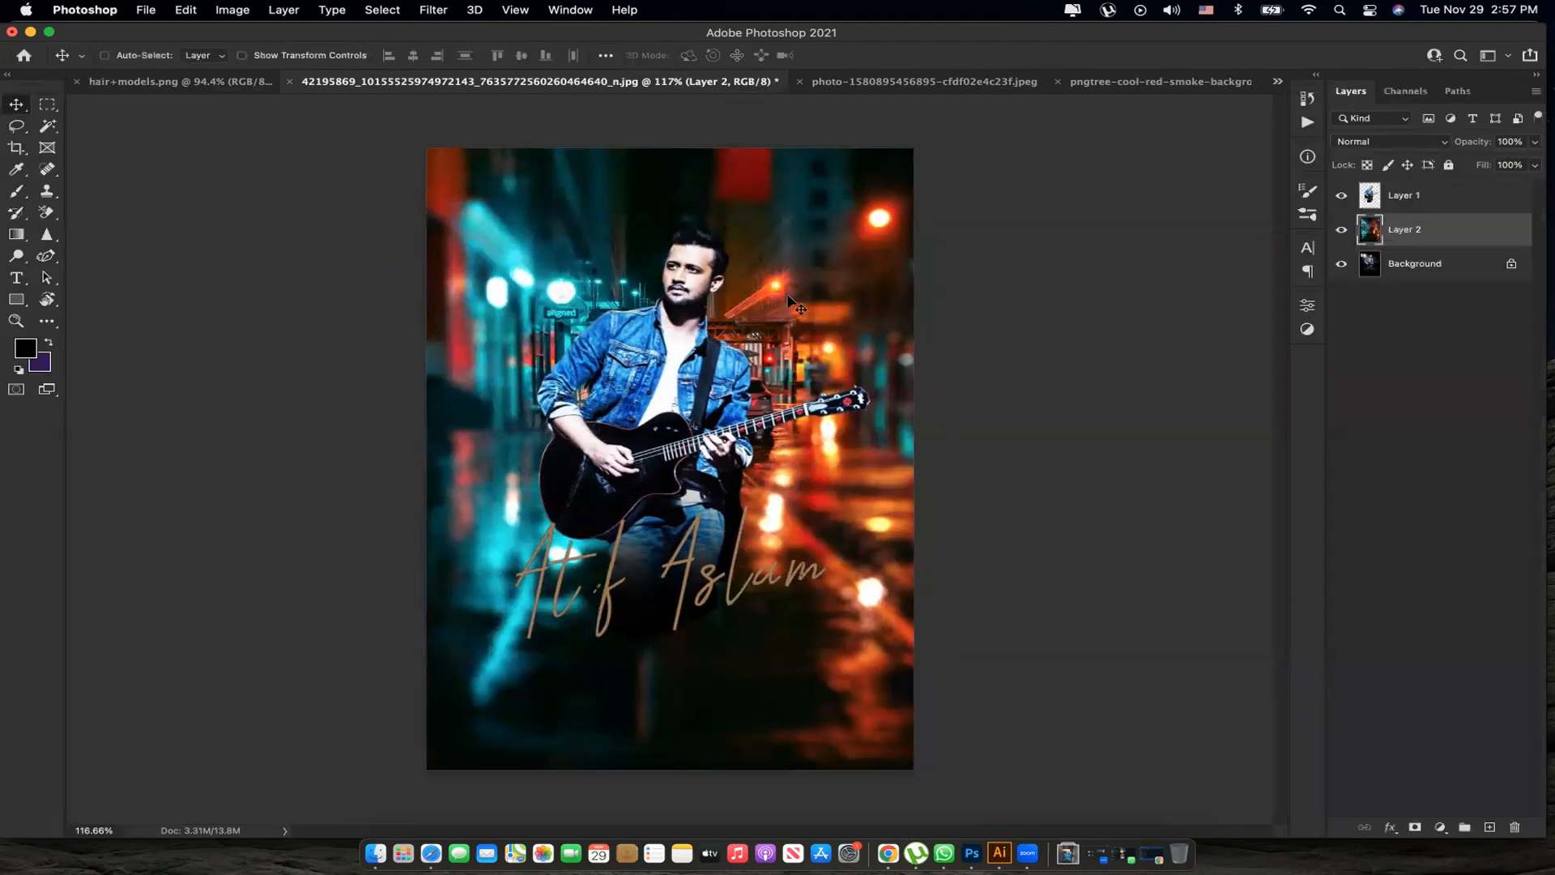
Change the canvas surround colour to Black and undo the Iris Blur on Layer 2.
right_click(1045, 326)
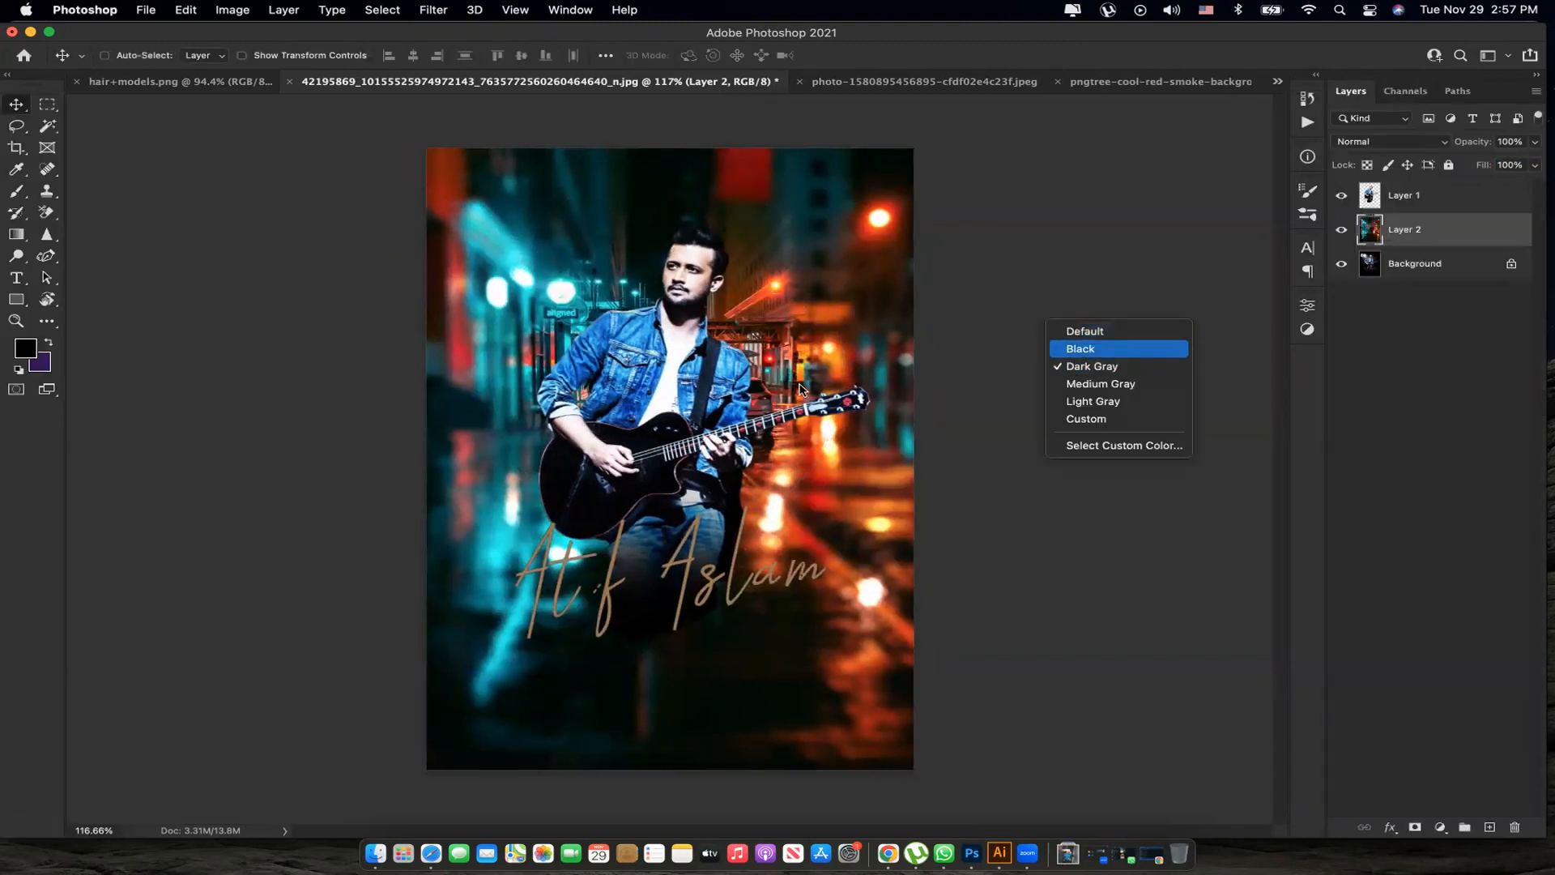
click(1094, 350)
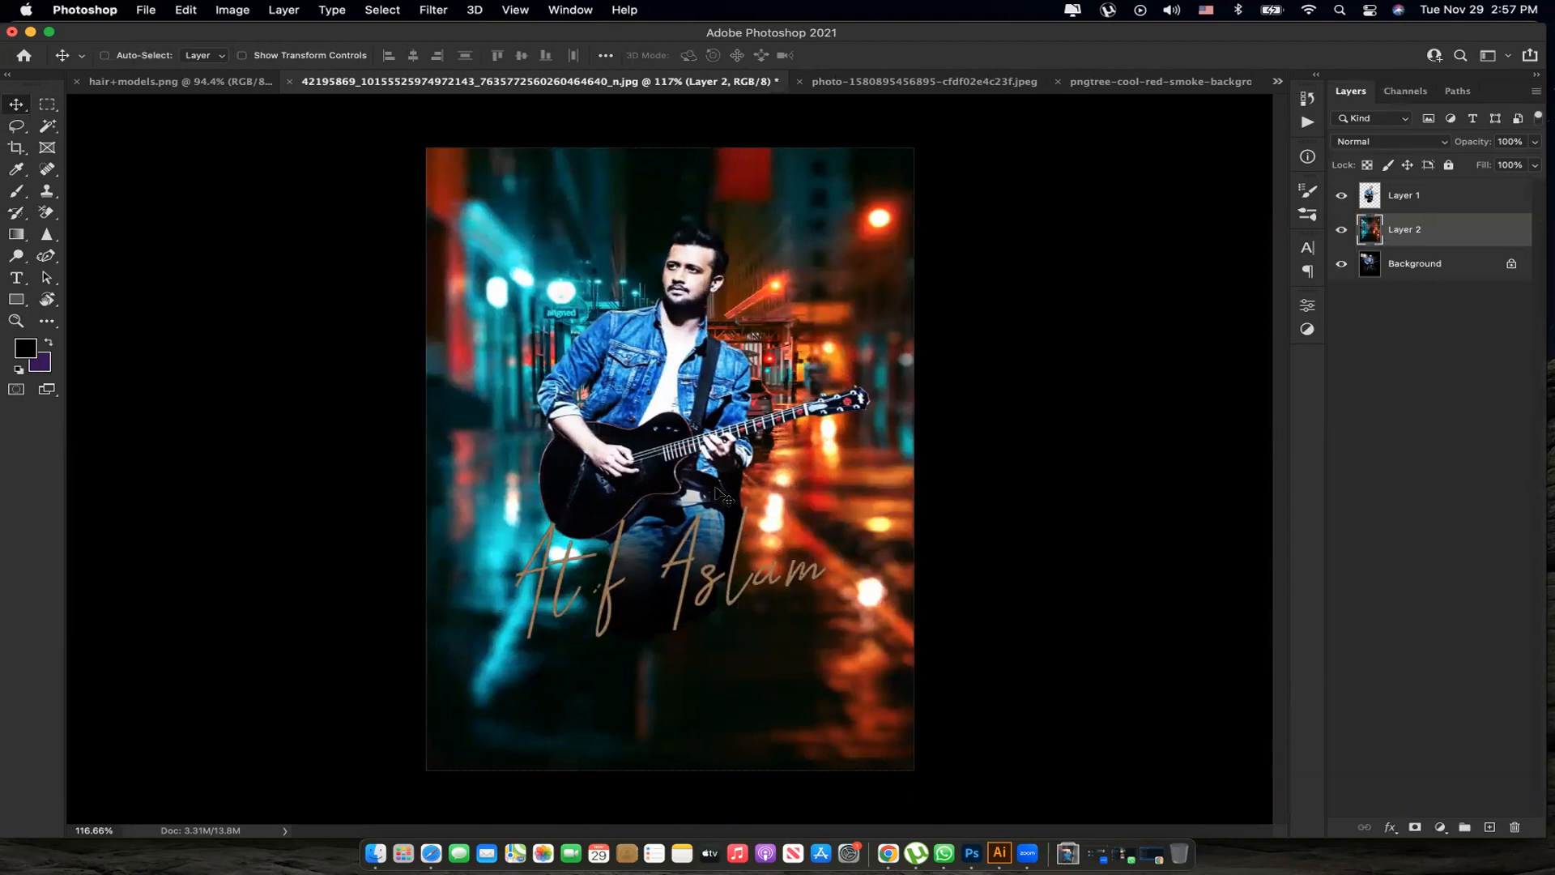
key(super)
key(super+z)
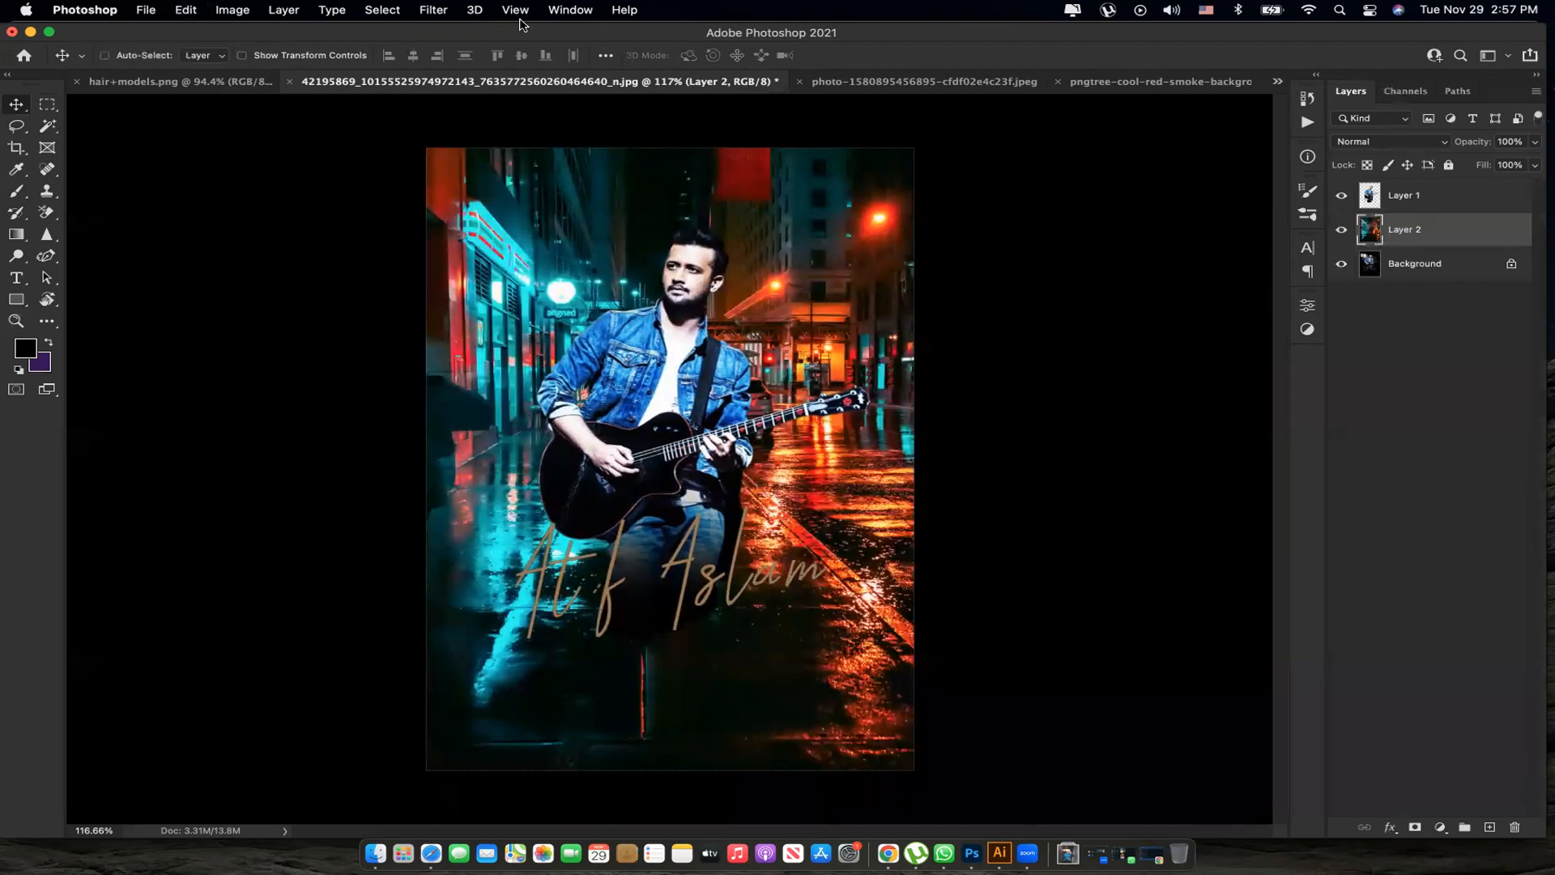
Reopen the Blur Gallery for Layer 2 with Iris Blur and replace it with Tilt-Shift.
click(437, 10)
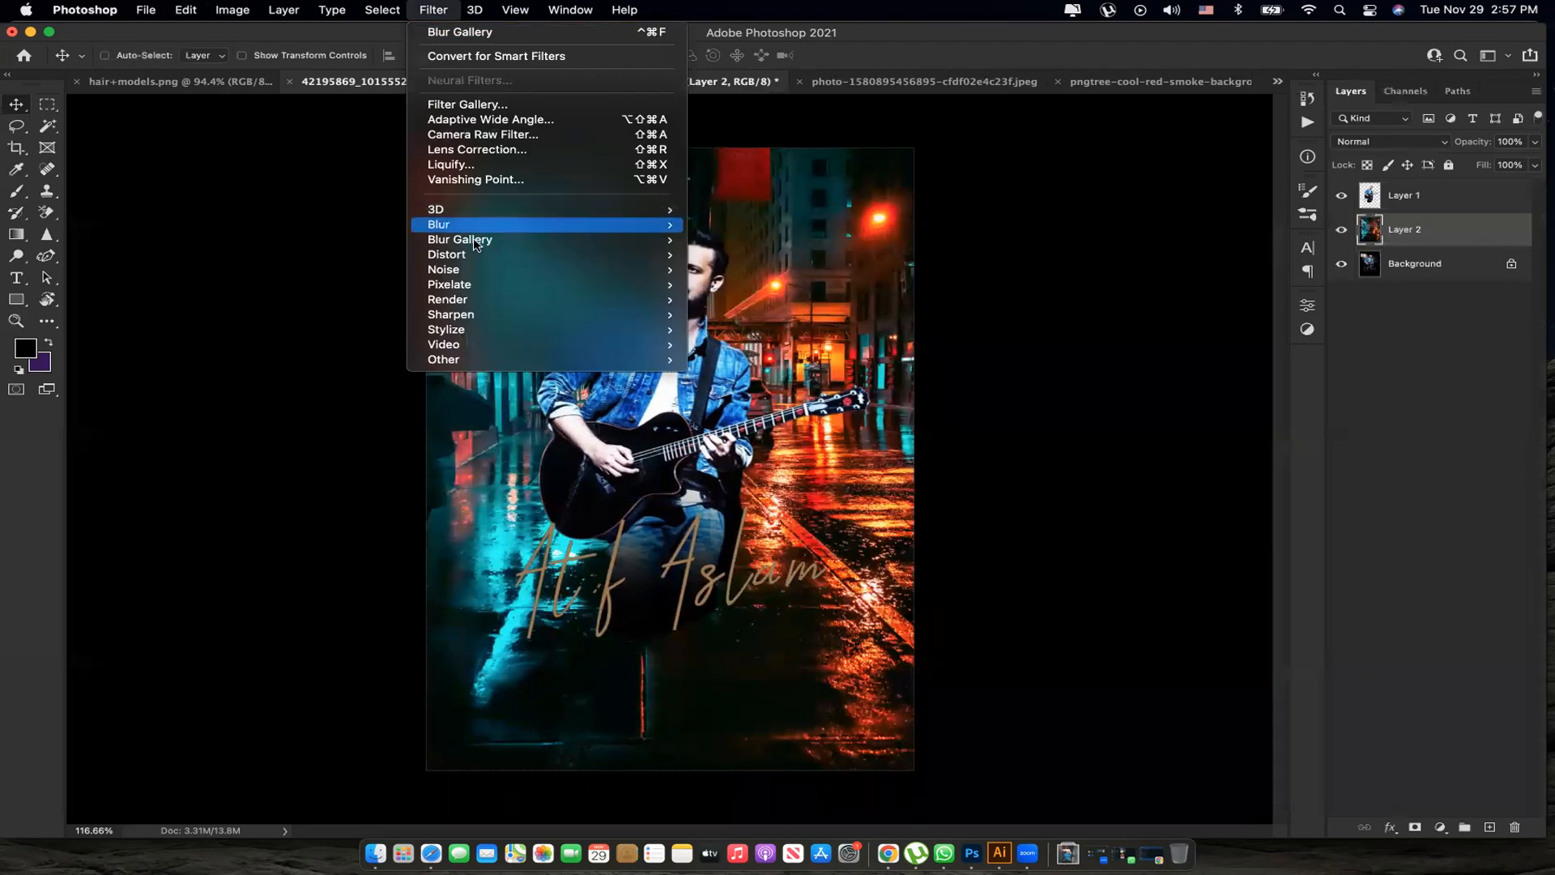
mouse_move(475, 244)
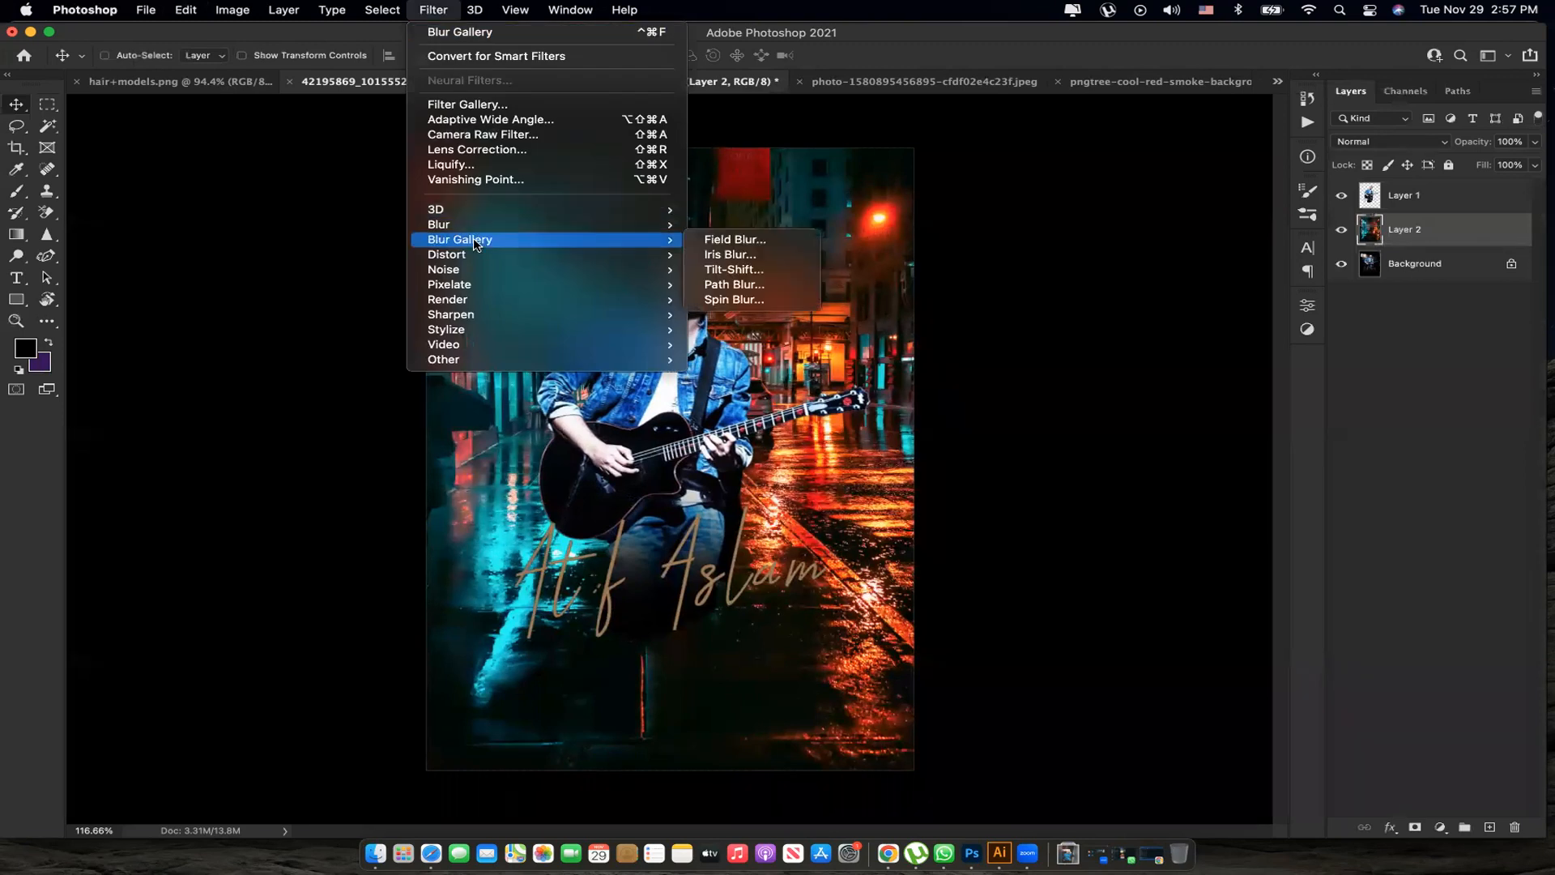
click(727, 256)
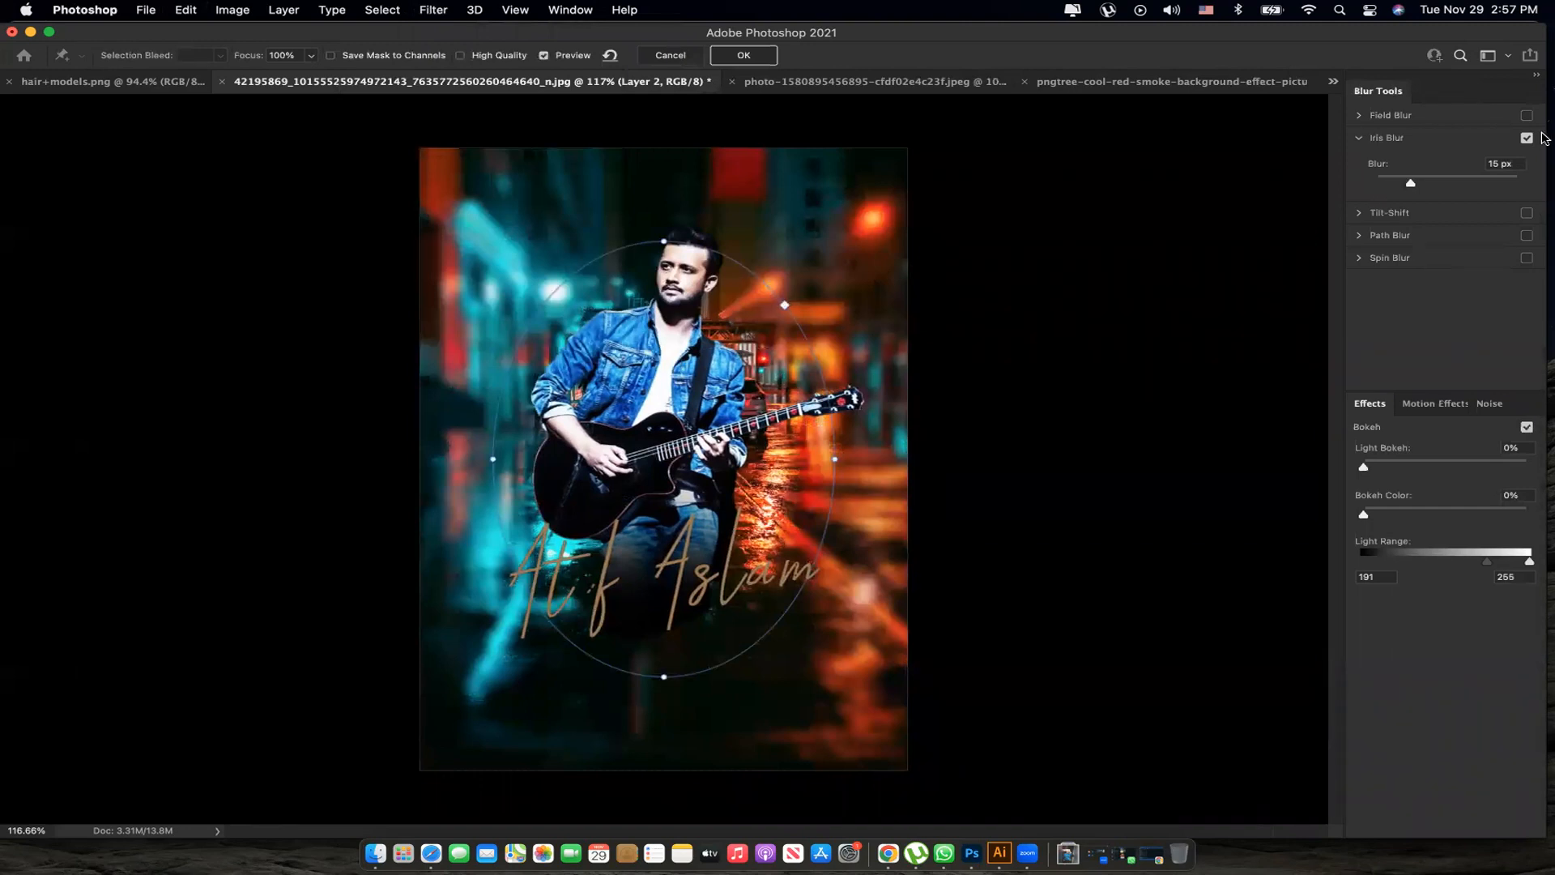
click(1527, 139)
click(1360, 138)
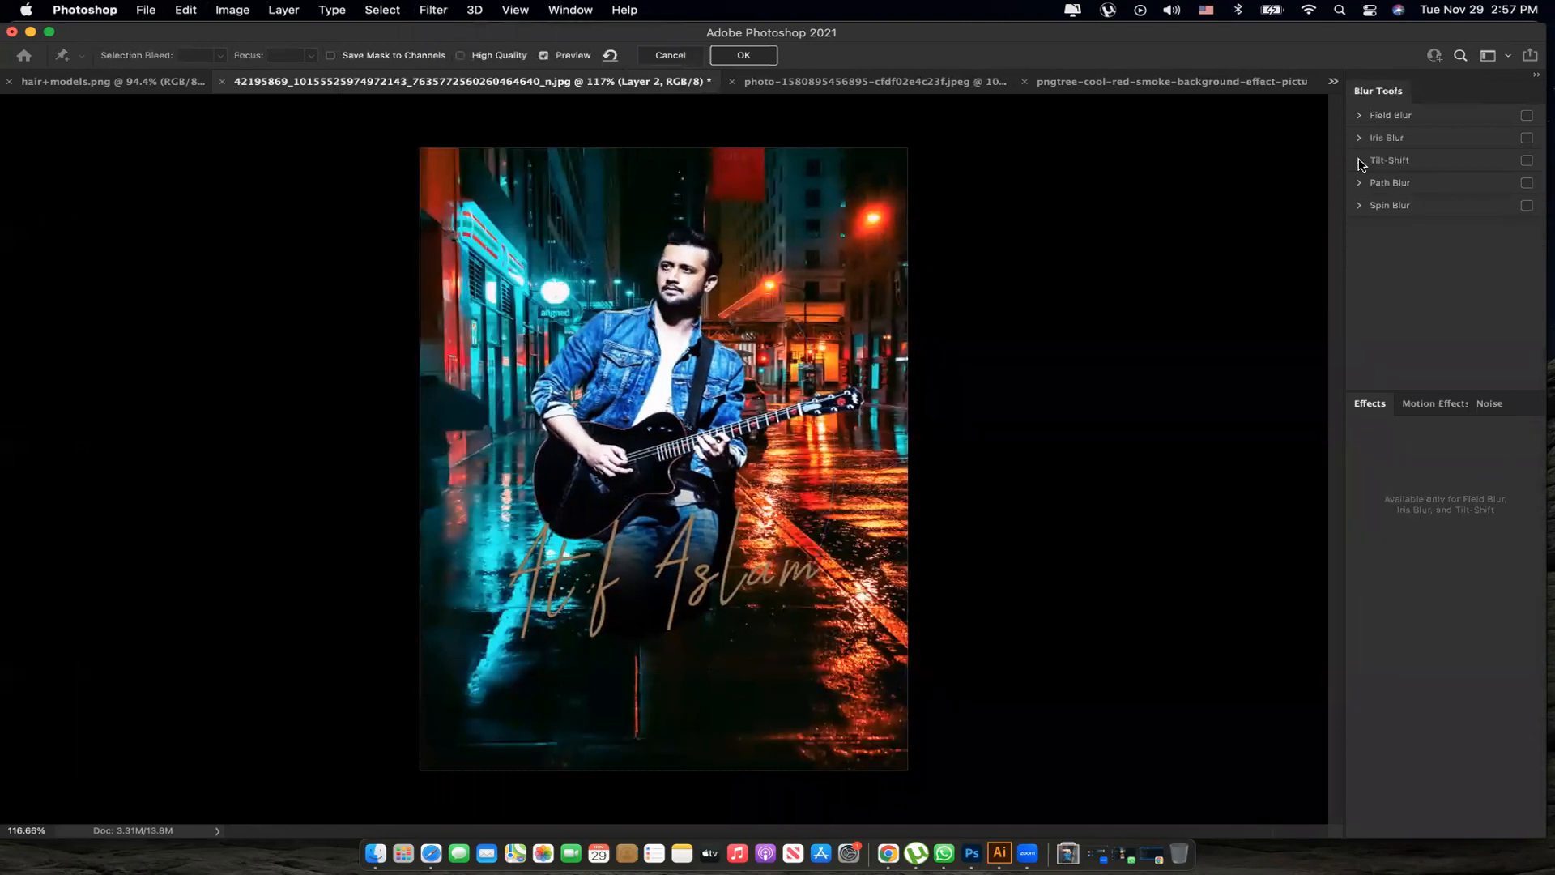
click(1360, 161)
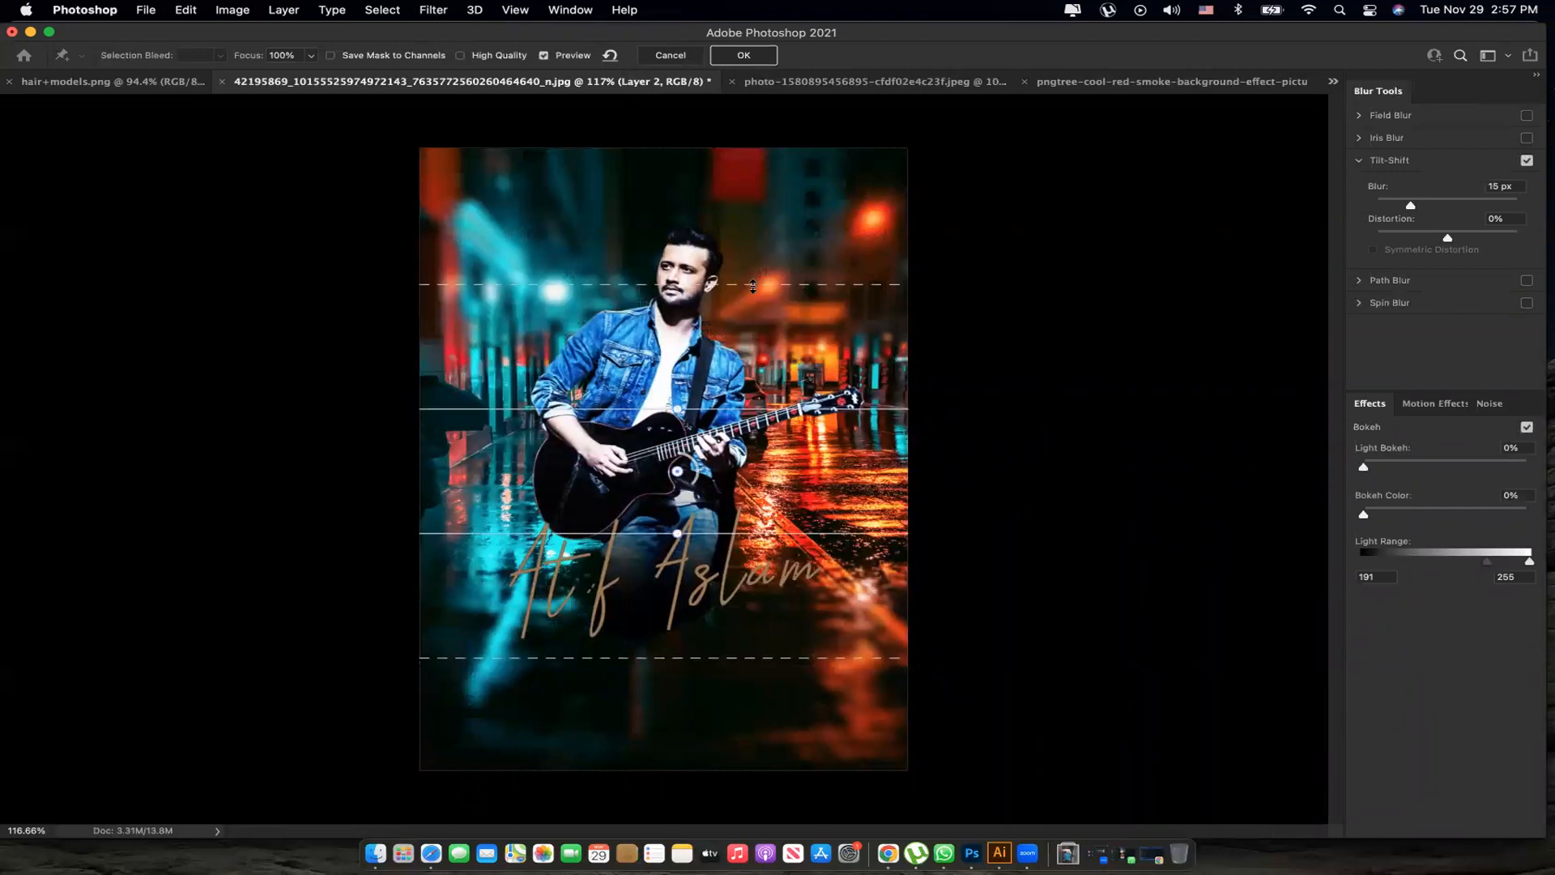
Tilt the Tilt-Shift focus band diagonally, set its distortion to -53% and raise Light Bokeh to 53%.
drag(751, 300, 762, 261)
drag(663, 403, 664, 446)
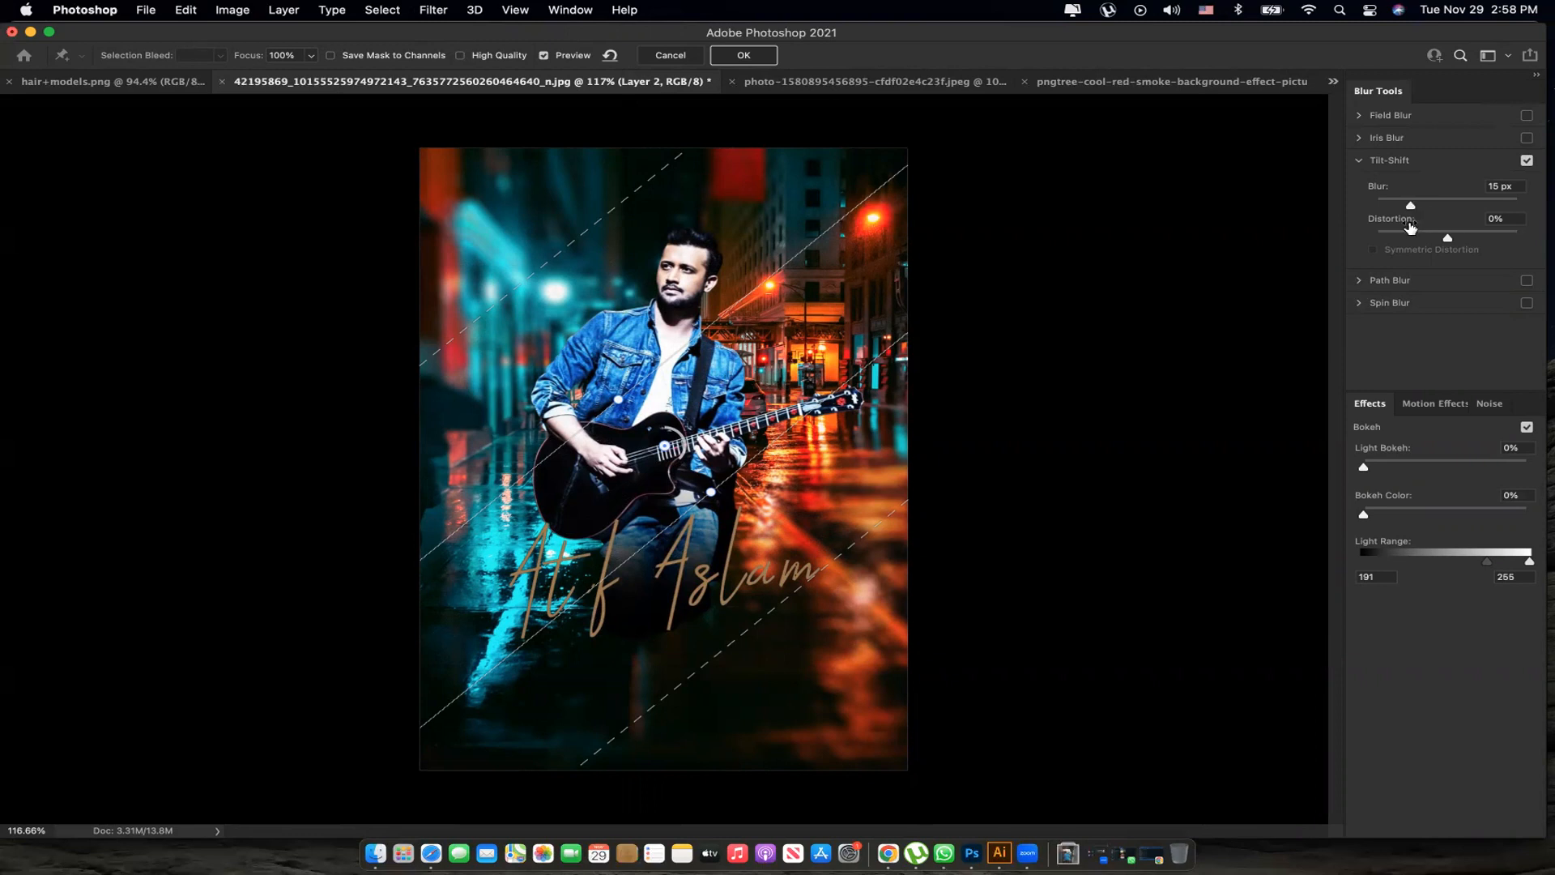
click(1410, 235)
click(1437, 204)
drag(648, 460, 678, 462)
drag(1367, 470, 1450, 469)
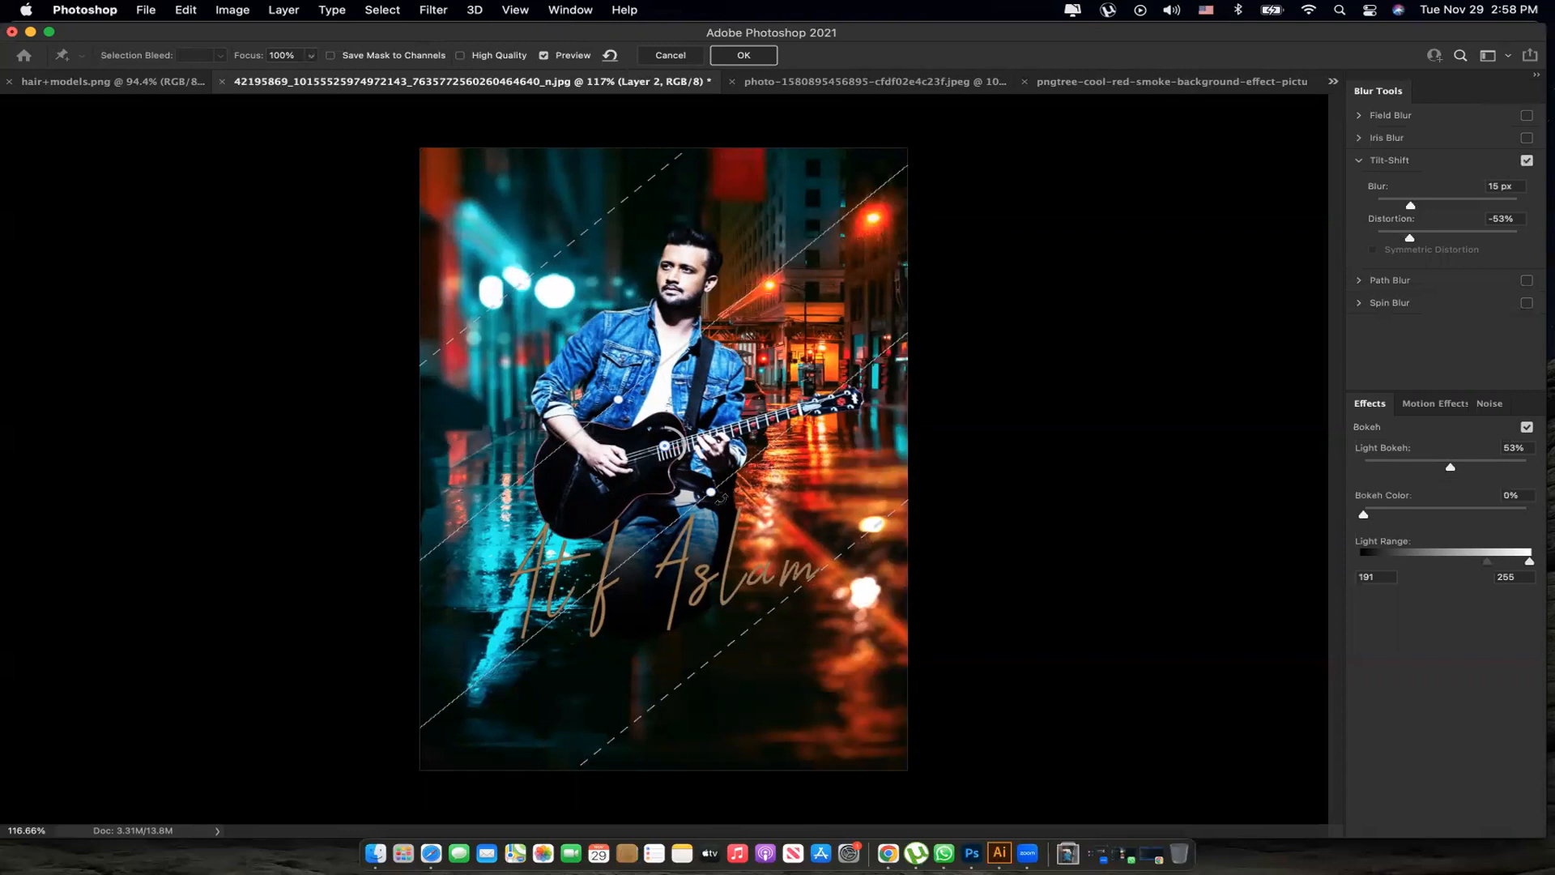
Rotate the Tilt-Shift band to a gentler slope and add a second Tilt-Shift pin on the lower right of the photo.
drag(718, 504, 642, 301)
click(550, 223)
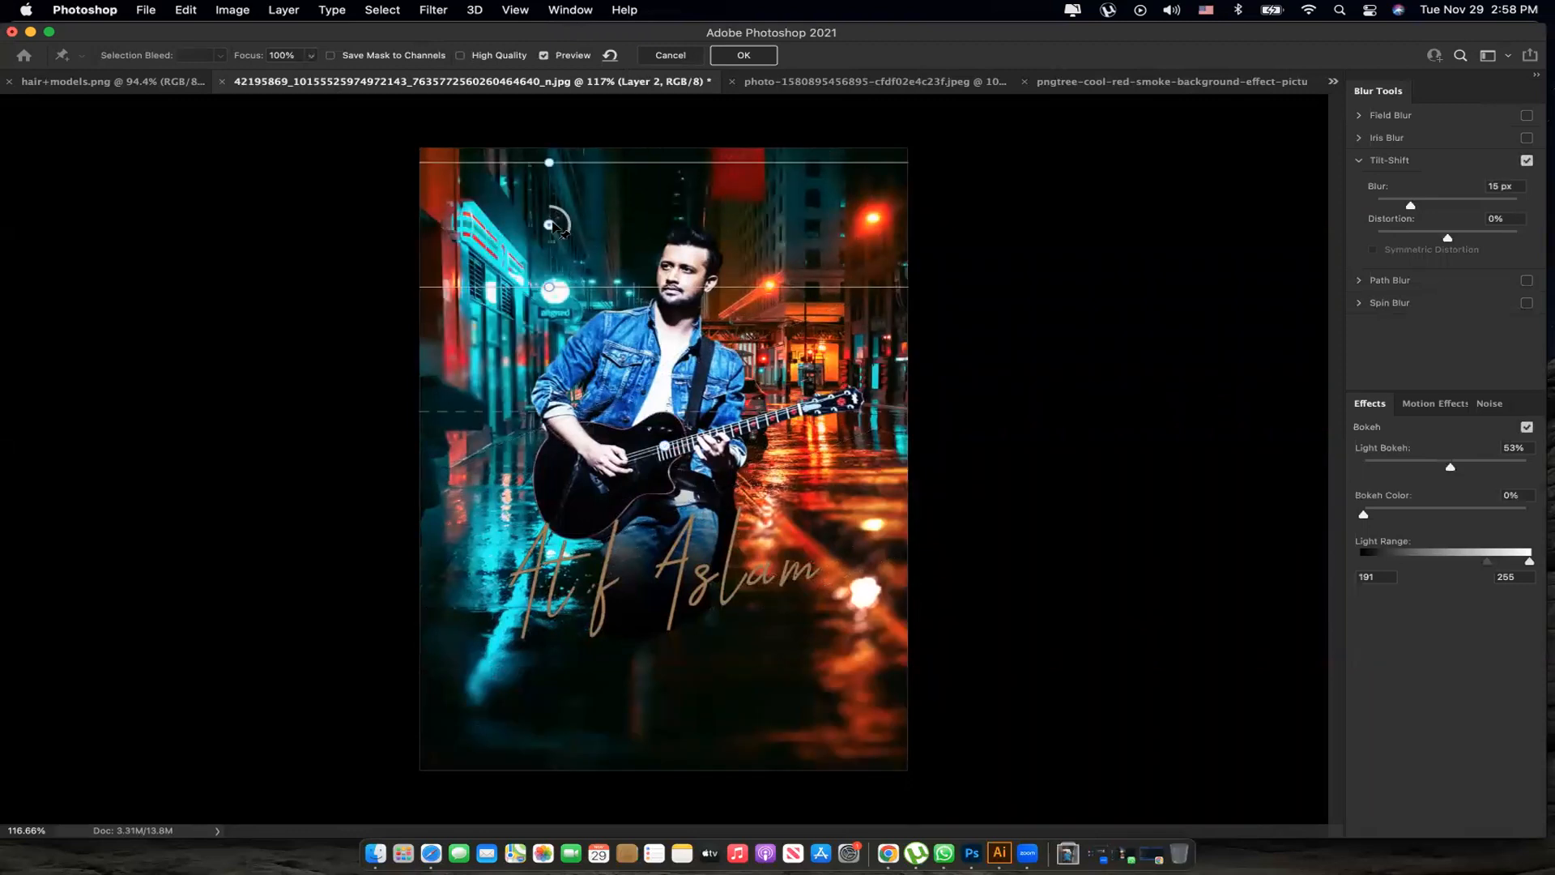
key(Delete)
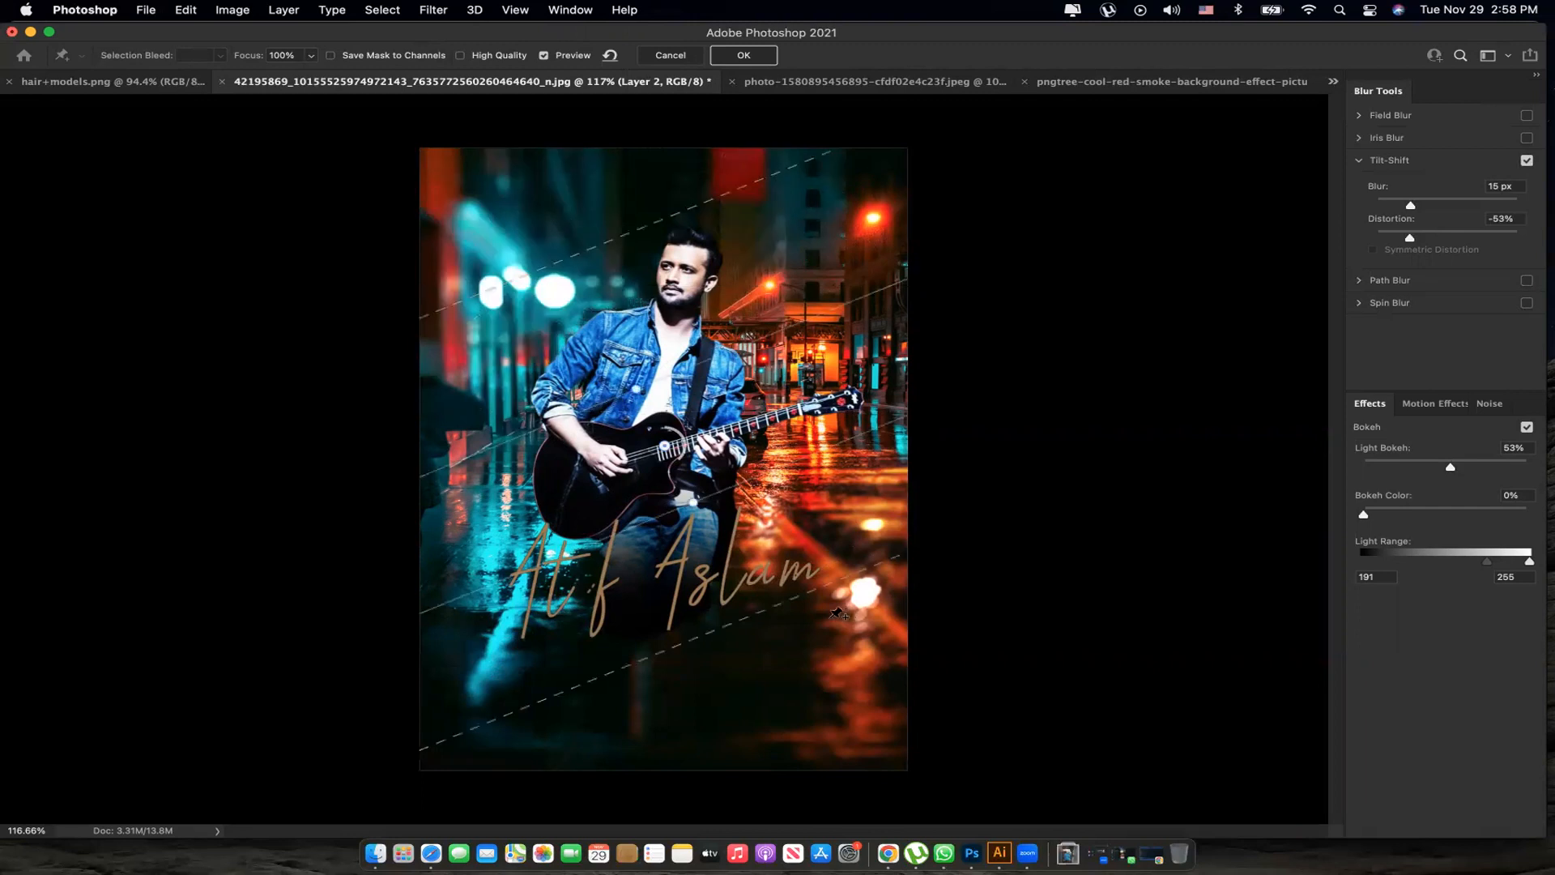
click(810, 693)
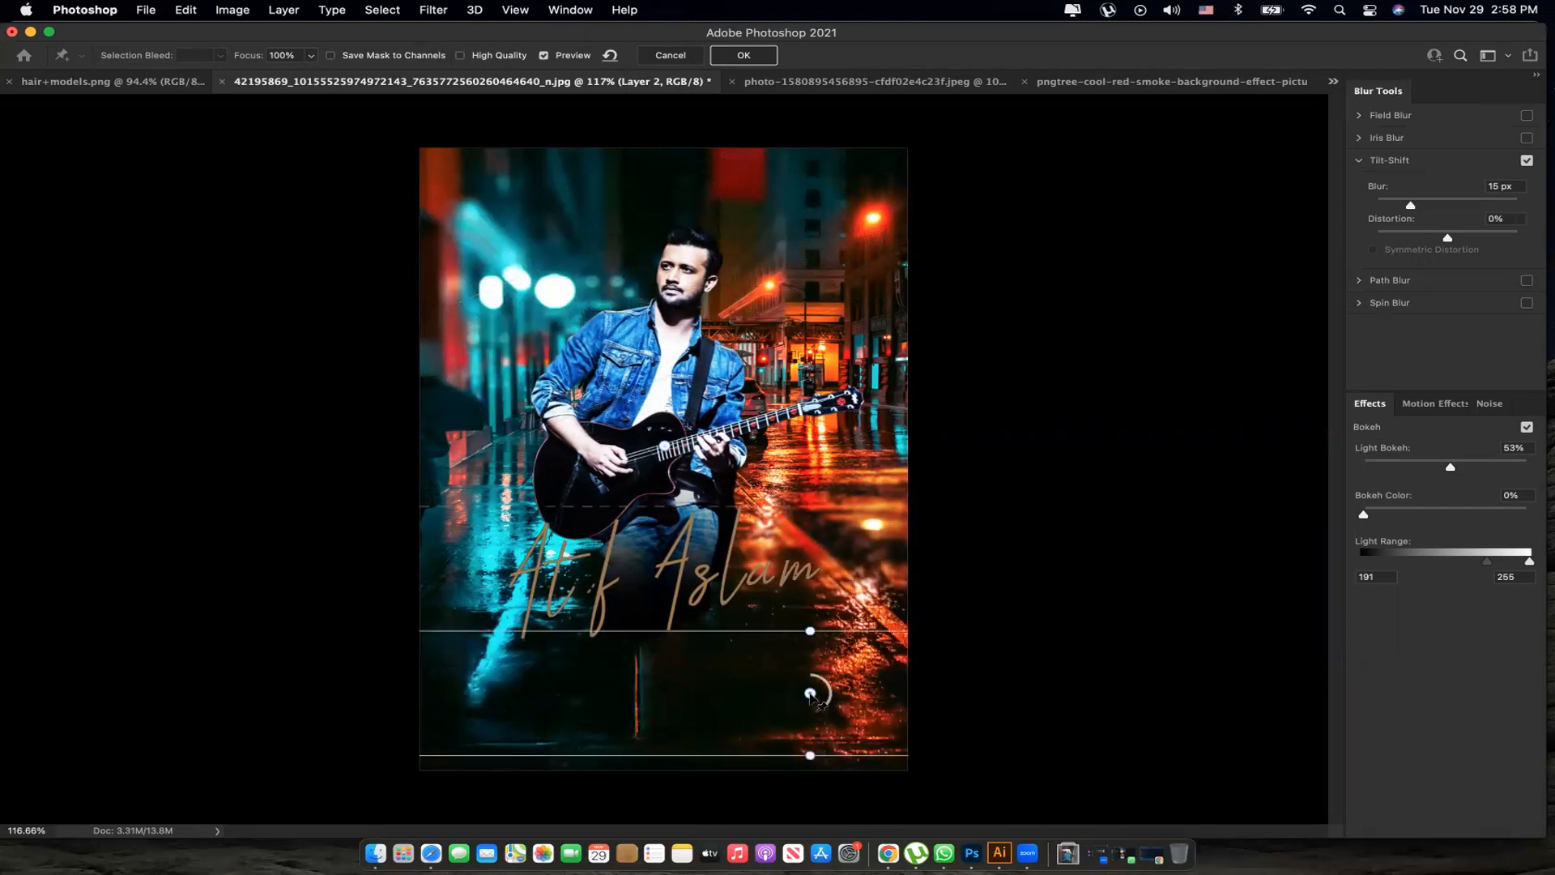
drag(812, 694, 821, 687)
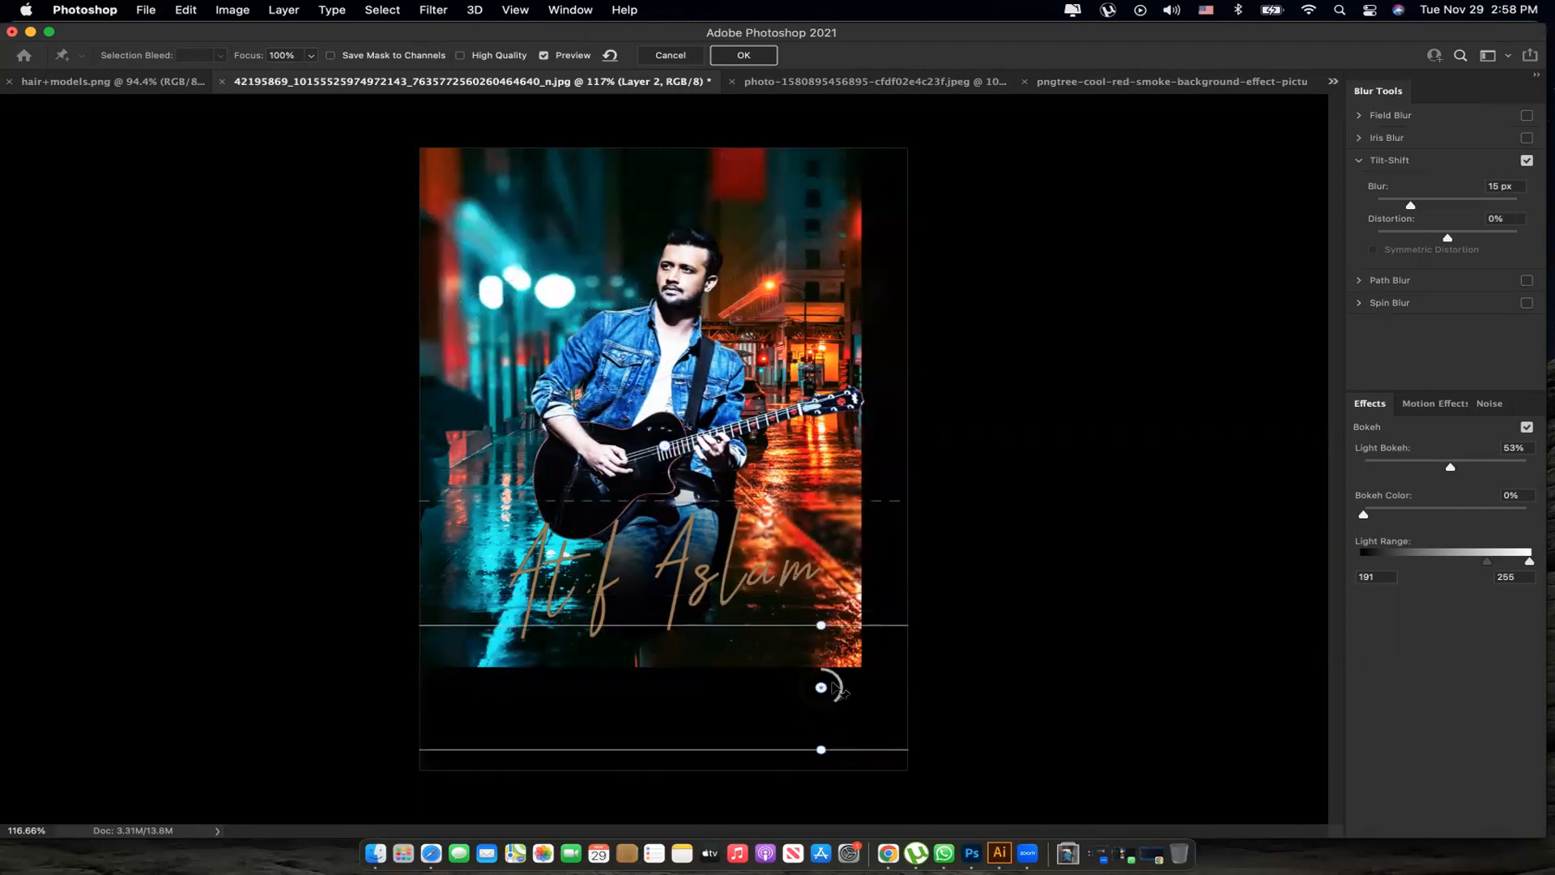
Try to undo the second Tilt-Shift pin, and reselect the original pin on the guitar.
key(super+z)
key(super+z)
key(super+z)
key(shift+super+z)
key(super+z)
key(shift+super+z)
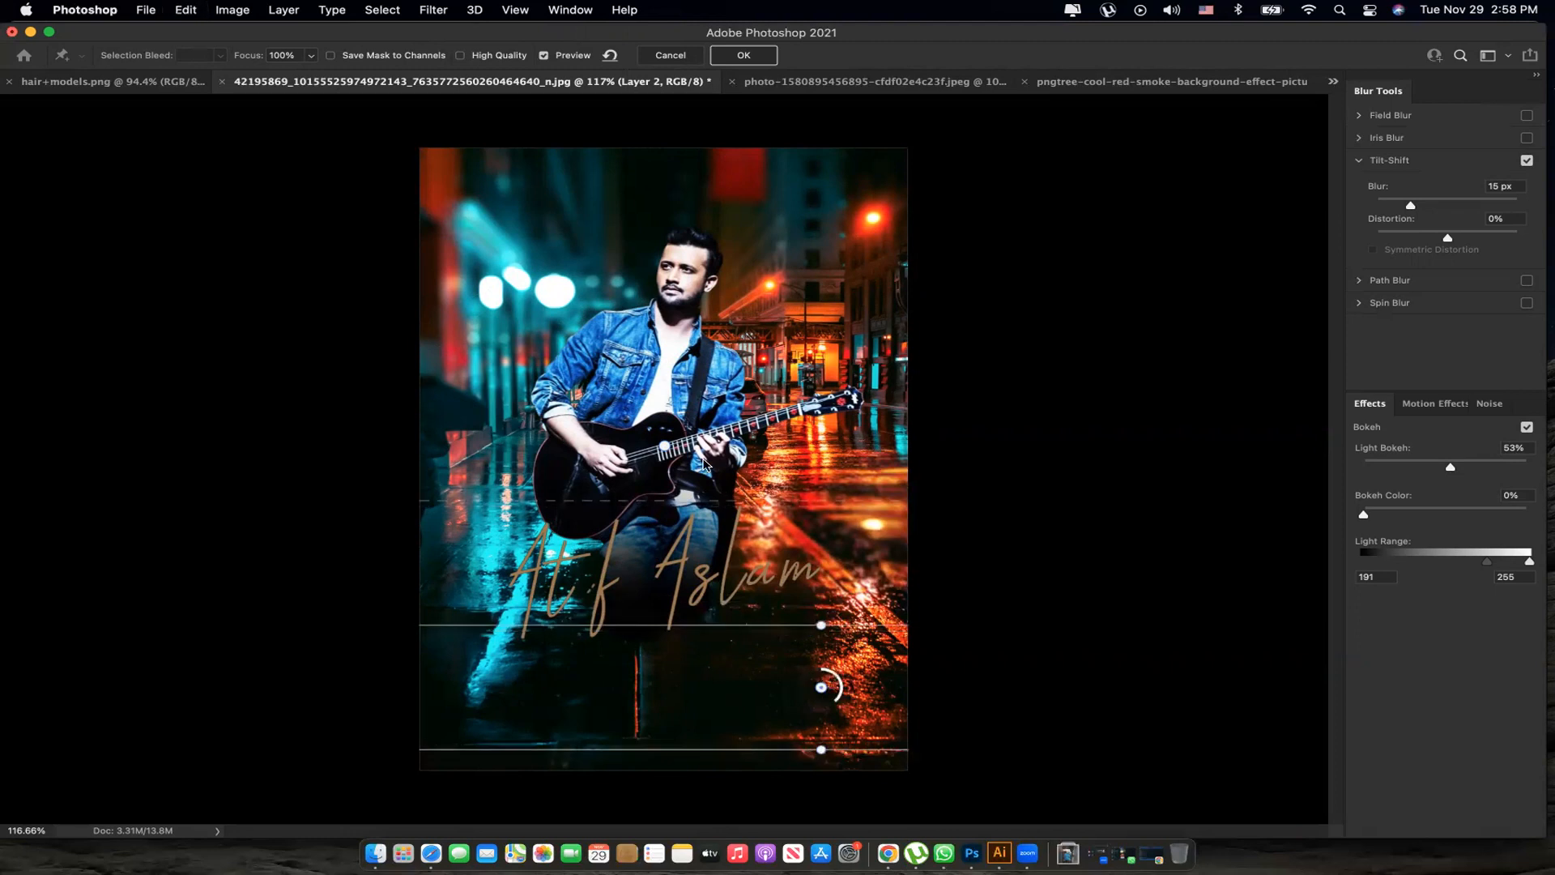
click(671, 452)
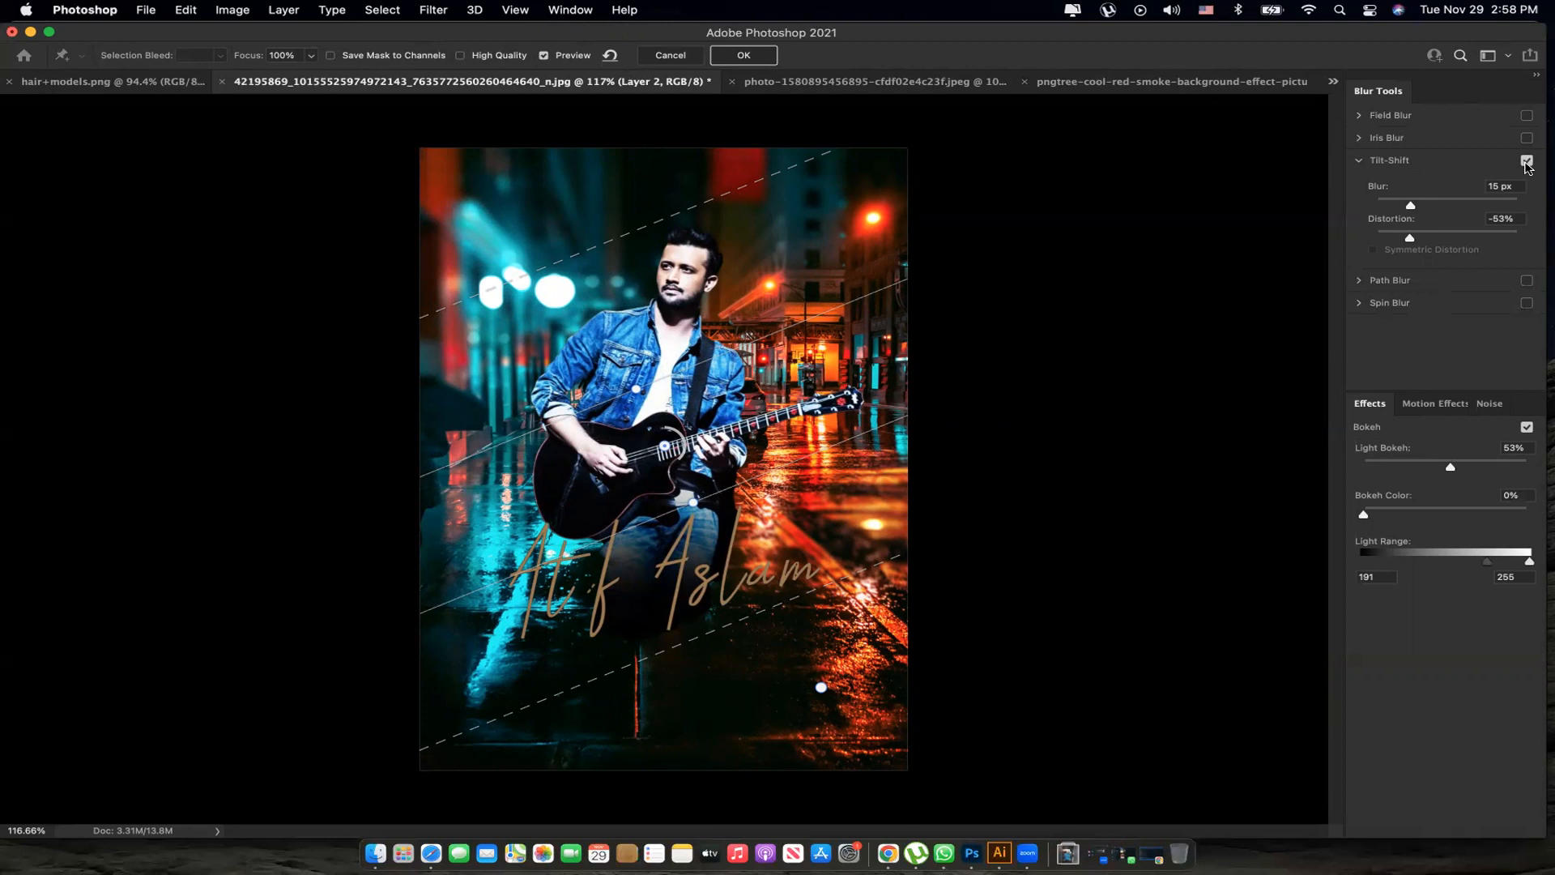
Replace Tilt-Shift with Path Blur and stretch its path from the guitar to the photo's left edge, adding a midpoint.
click(1468, 165)
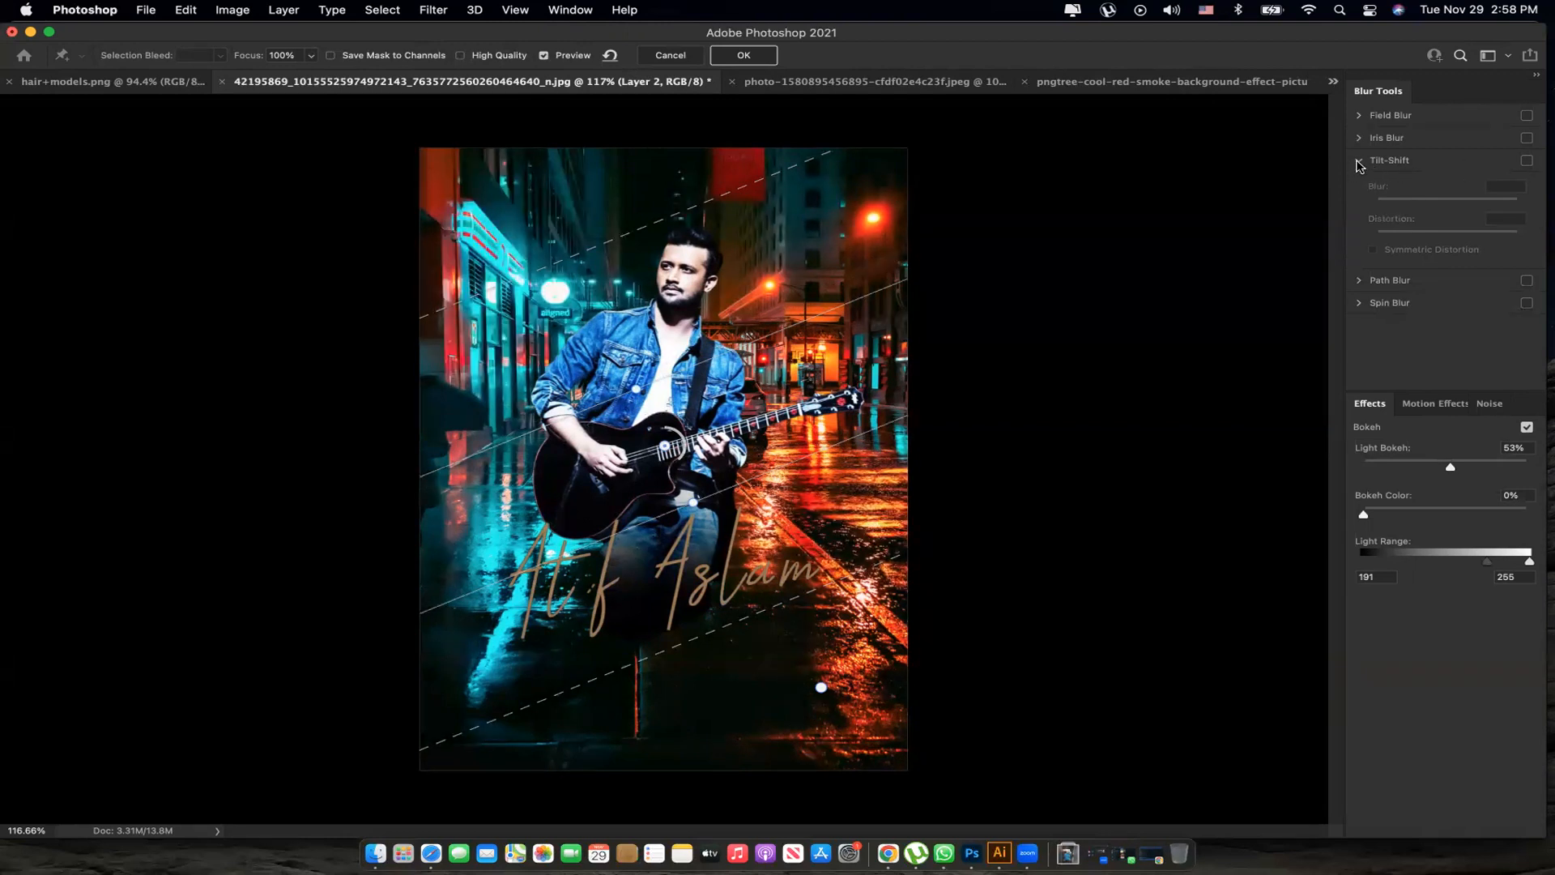
click(1360, 163)
click(1361, 183)
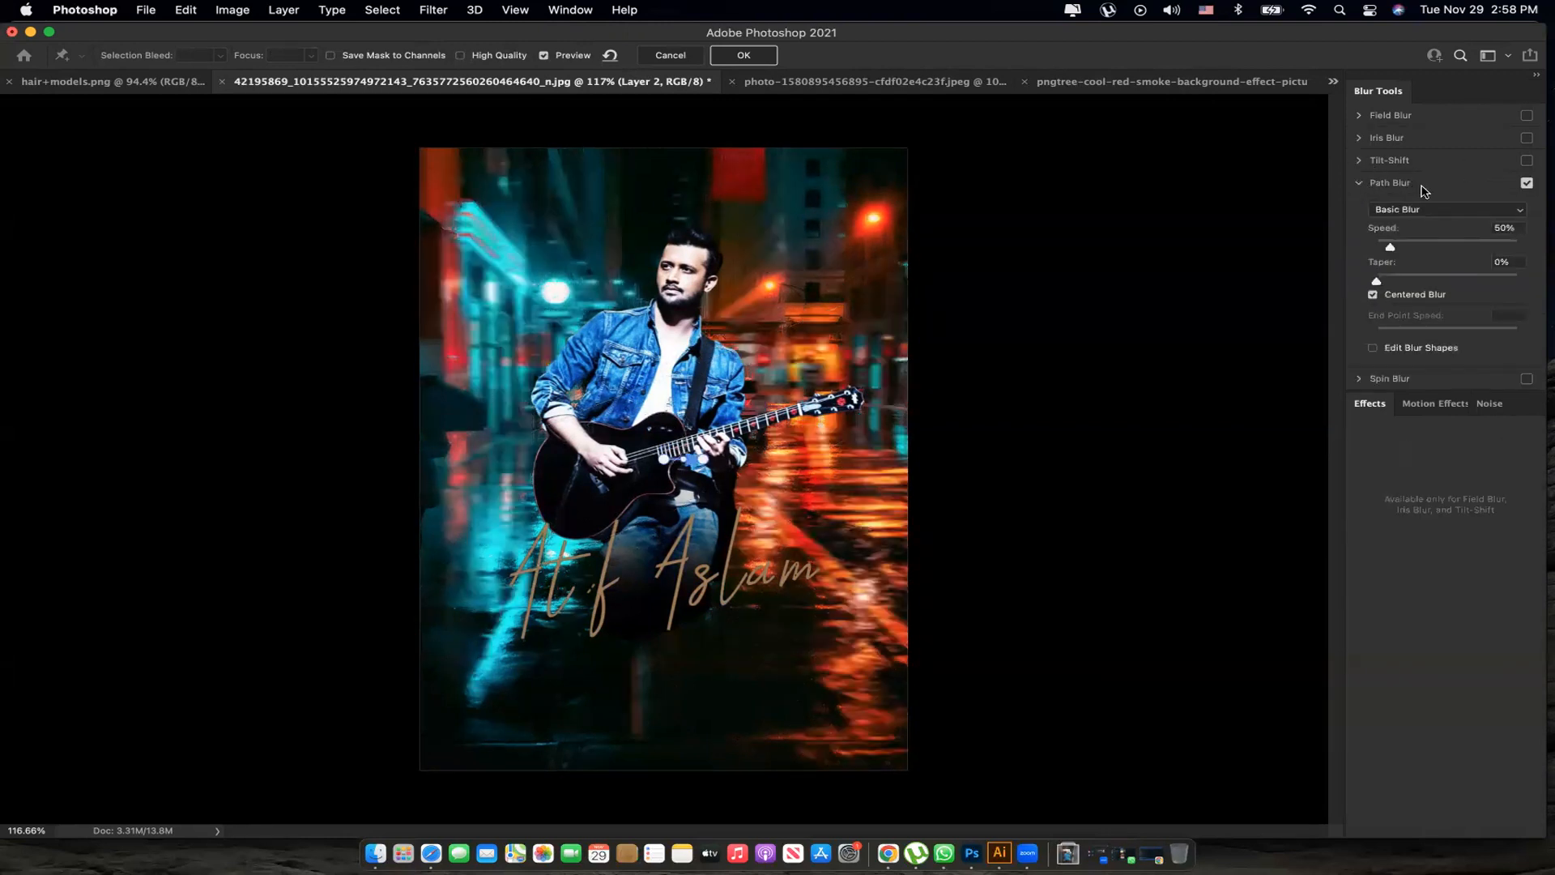
drag(703, 459, 412, 308)
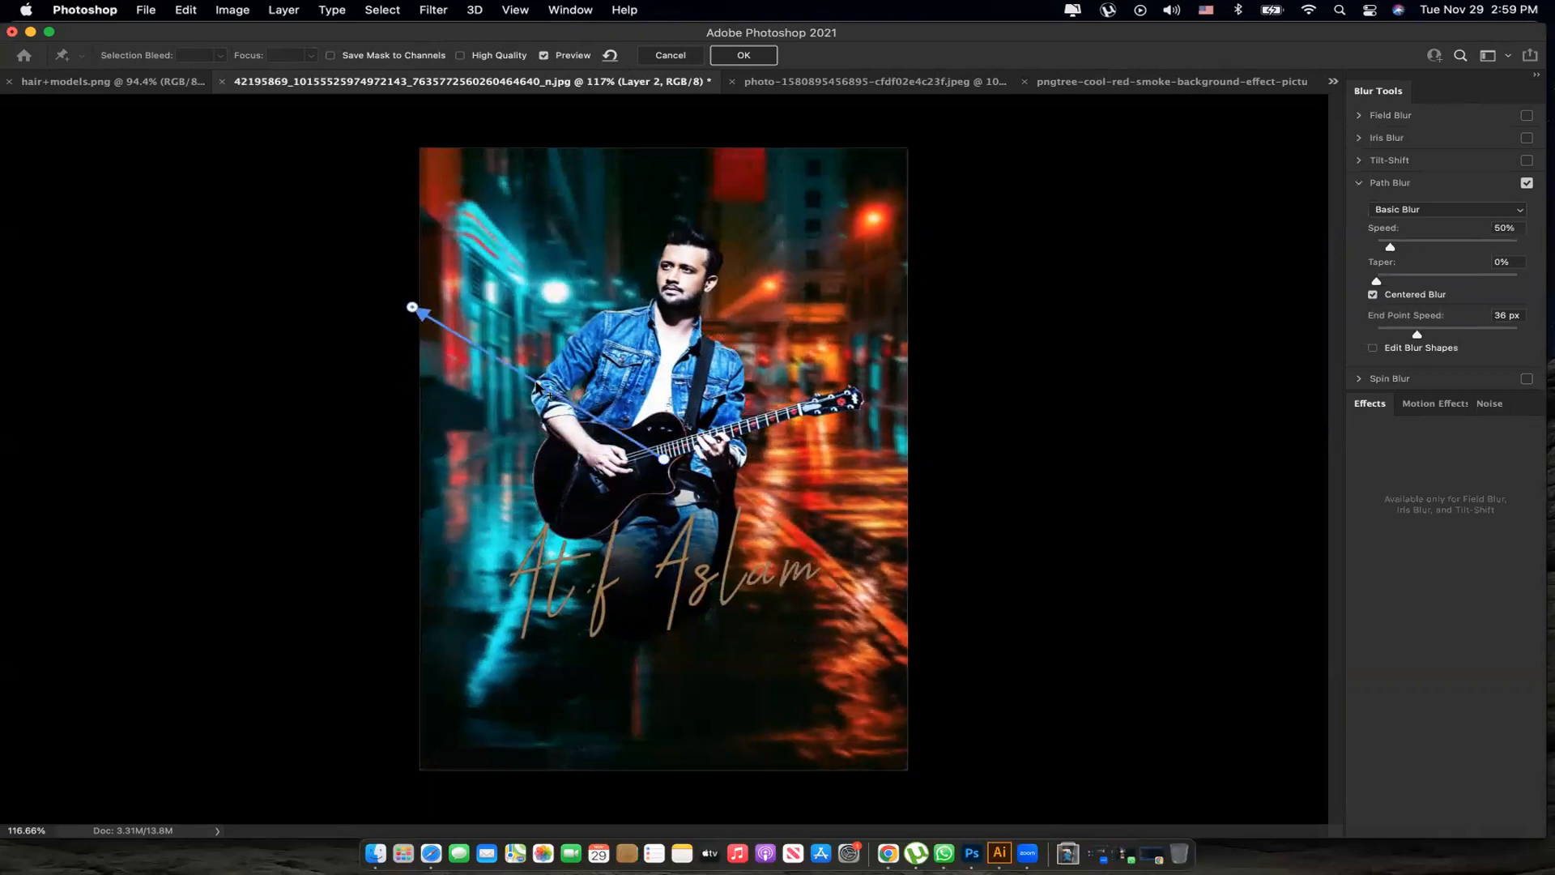
click(509, 364)
Set the Path Blur speed to 101% and taper to 12%, and bend its path into a curve toward the upper left.
drag(1391, 249, 1424, 251)
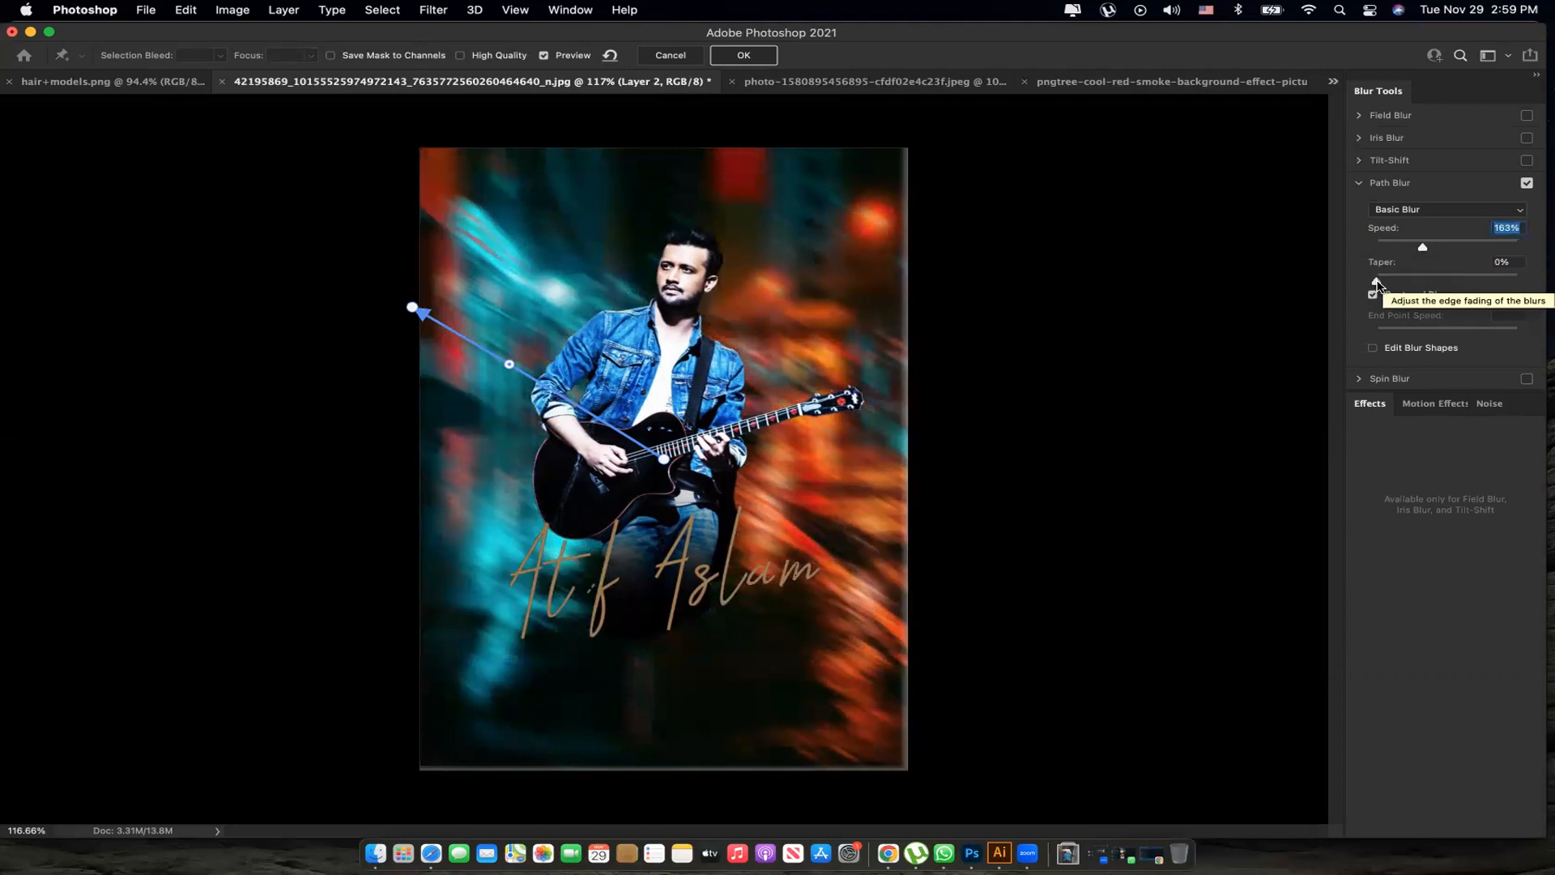
drag(1377, 281, 1405, 247)
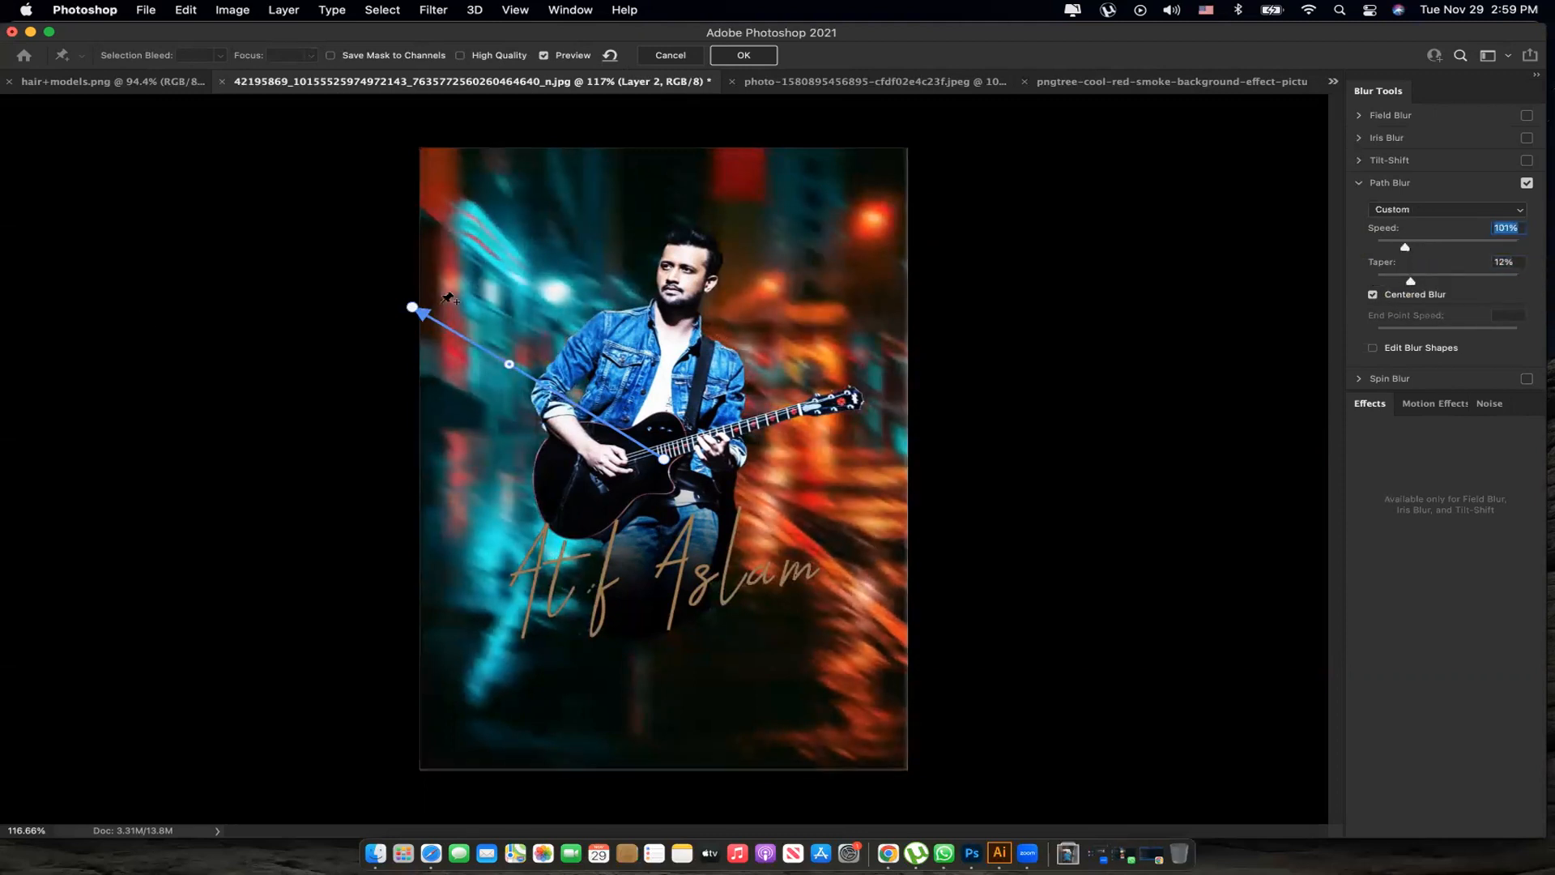
drag(413, 307, 624, 227)
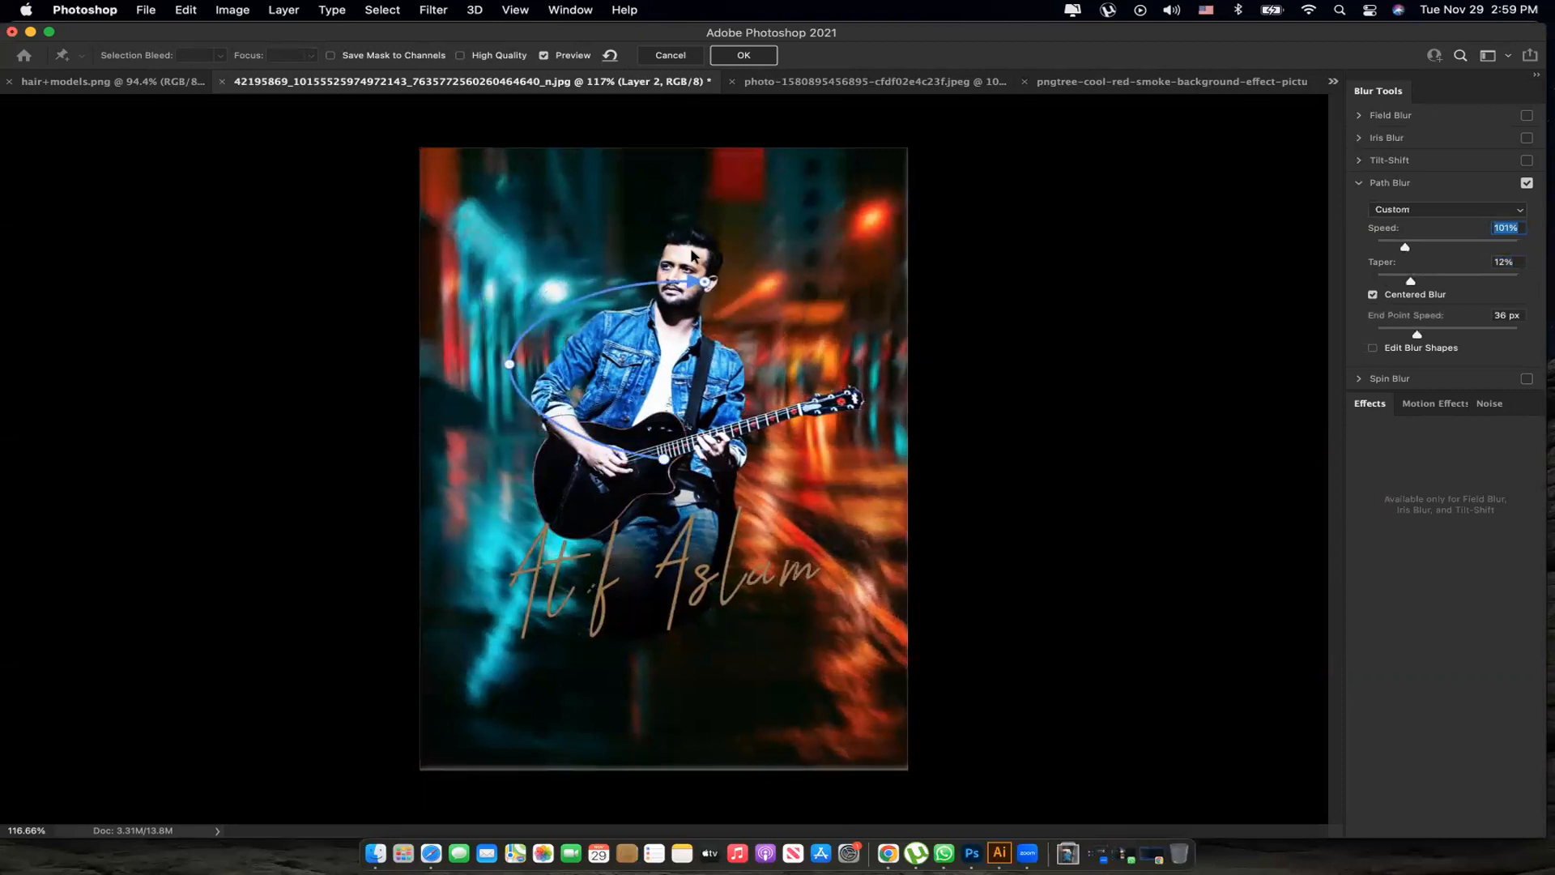
drag(531, 253, 449, 295)
drag(509, 364, 592, 352)
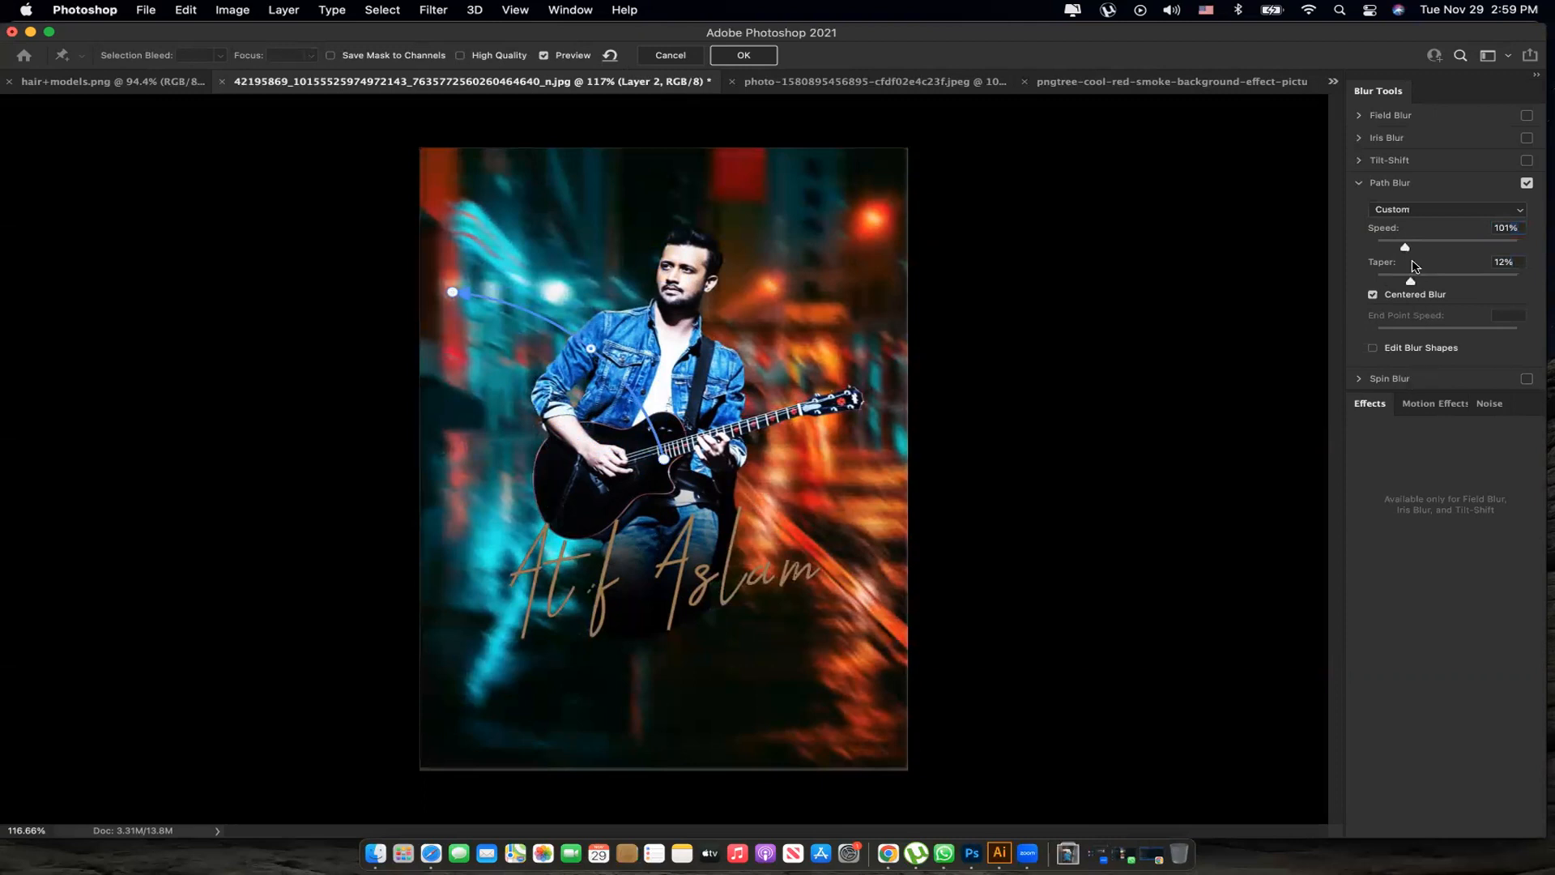
Lower the Path Blur speed to 92%, keep the path's start on the guitar and apply the blur.
drag(1406, 247, 1403, 248)
click(790, 512)
drag(790, 512, 672, 459)
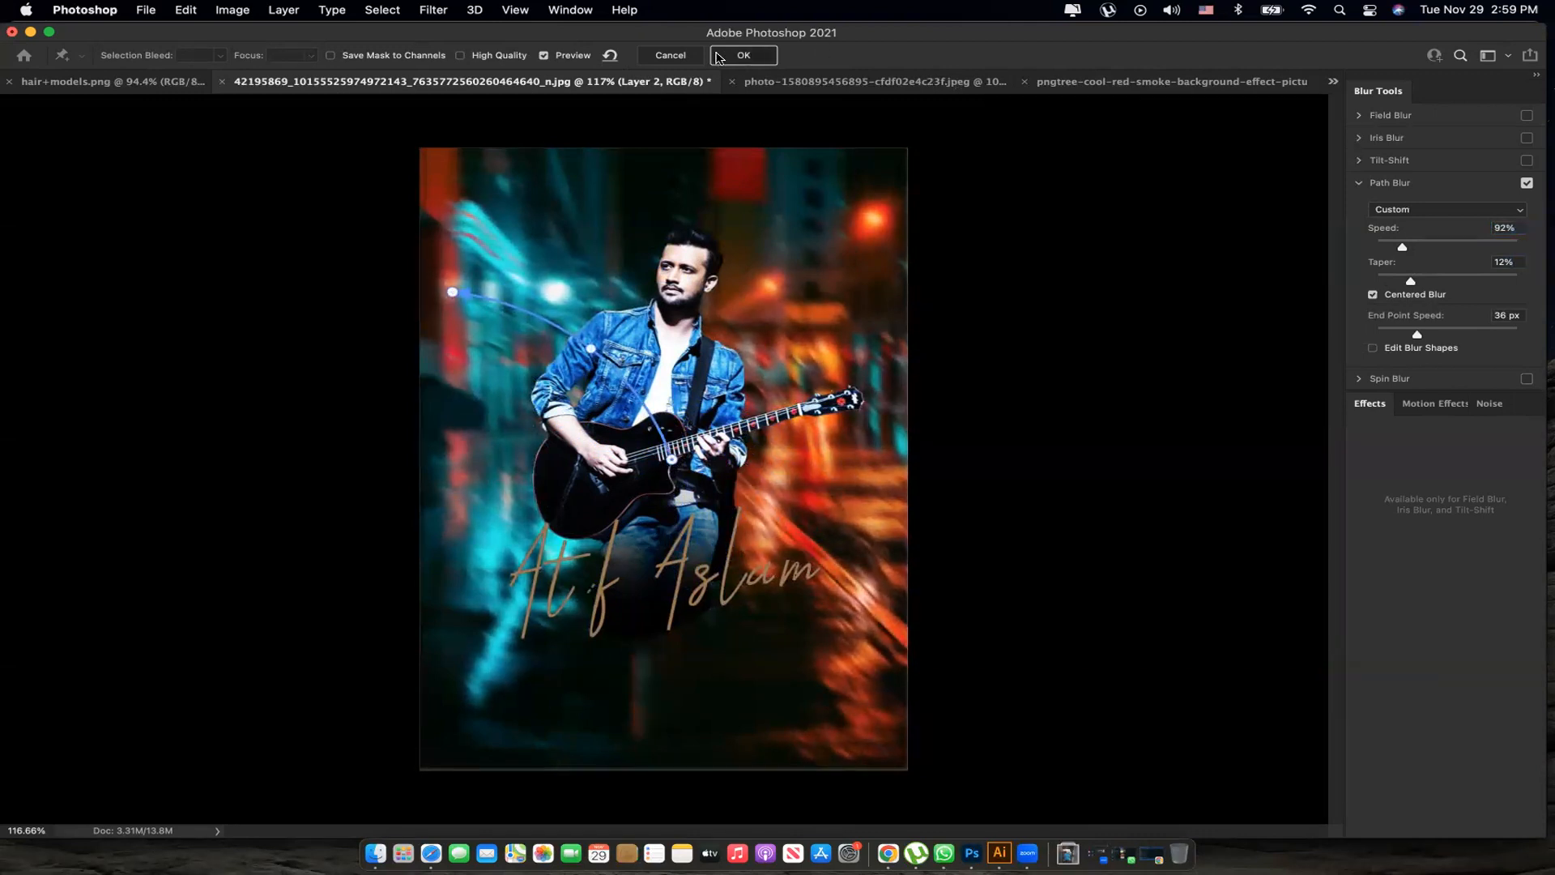
click(743, 55)
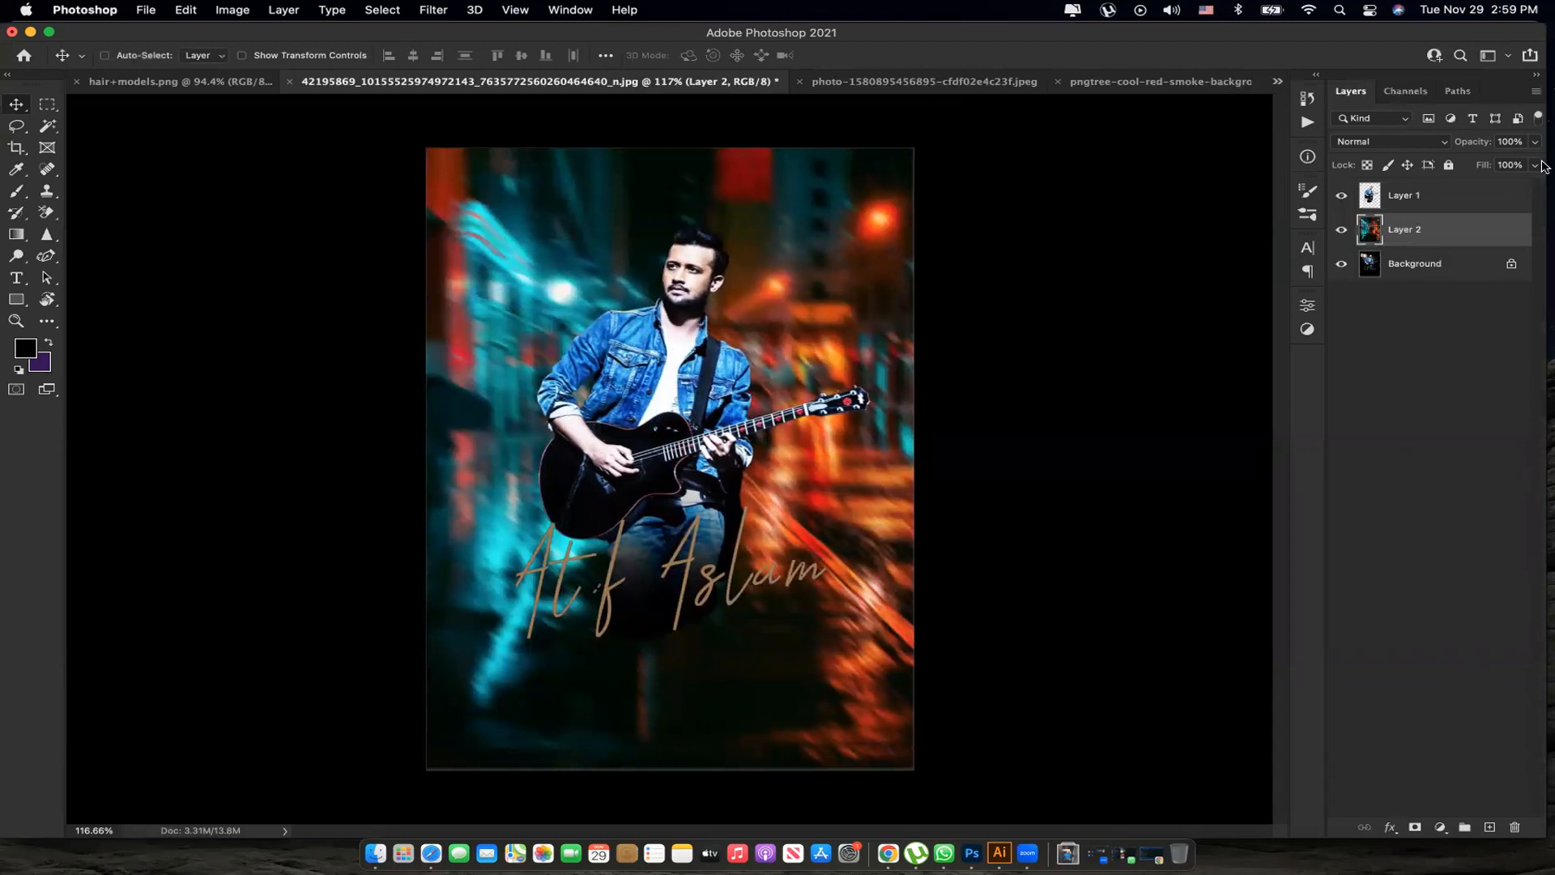
Set the blend mode of Layer 1 to Lighten and inspect the singer's blend with the street photo.
click(1418, 197)
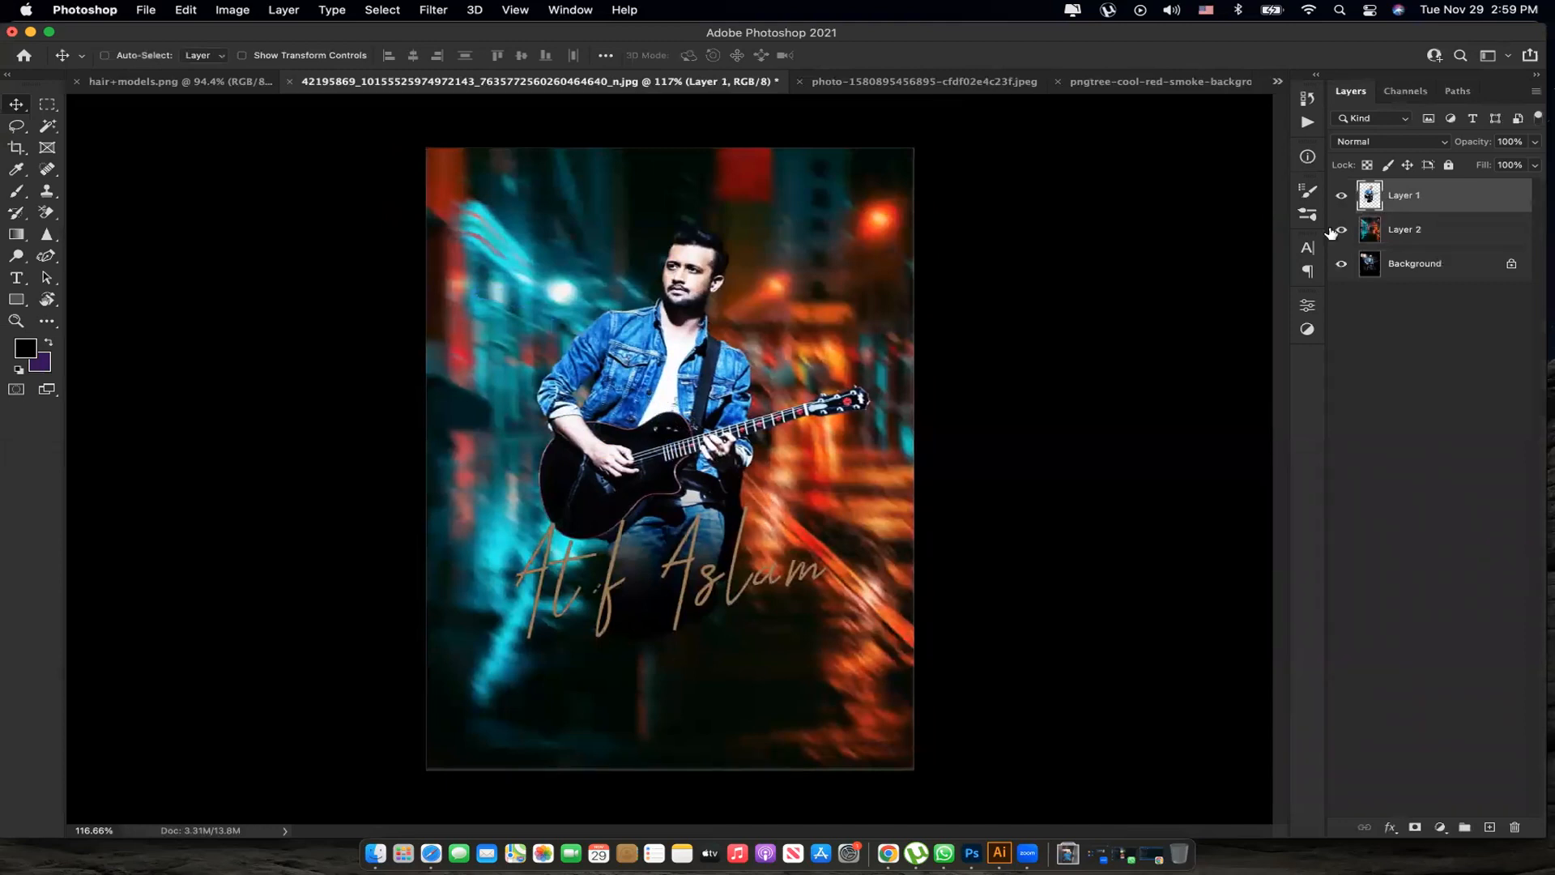
click(1381, 144)
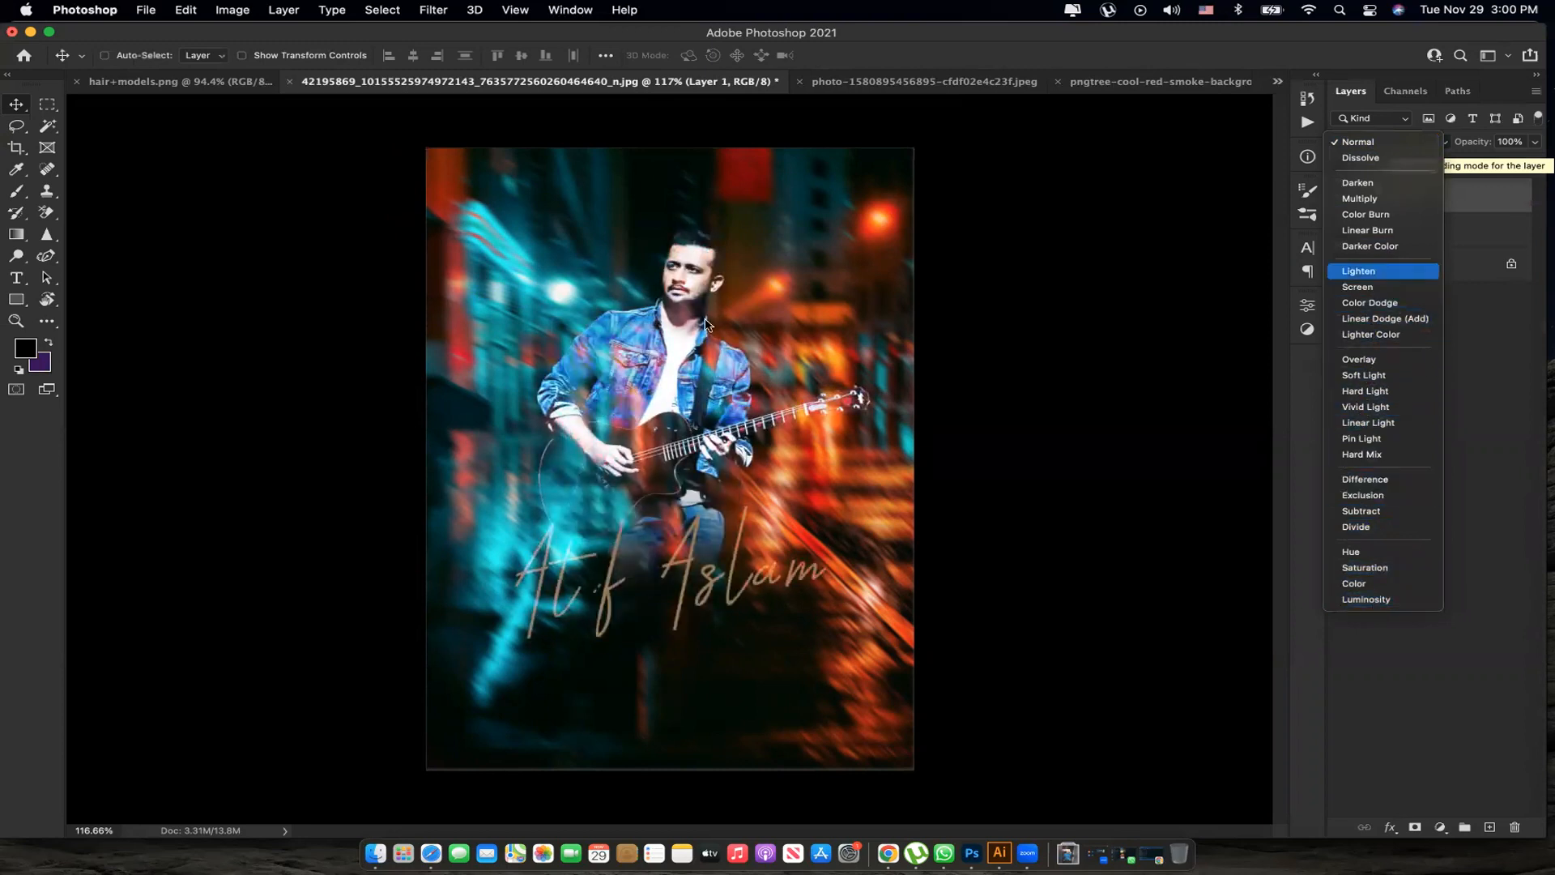
click(1370, 279)
key(z)
scroll(695, 402, up, 2)
scroll(695, 402, down, 2)
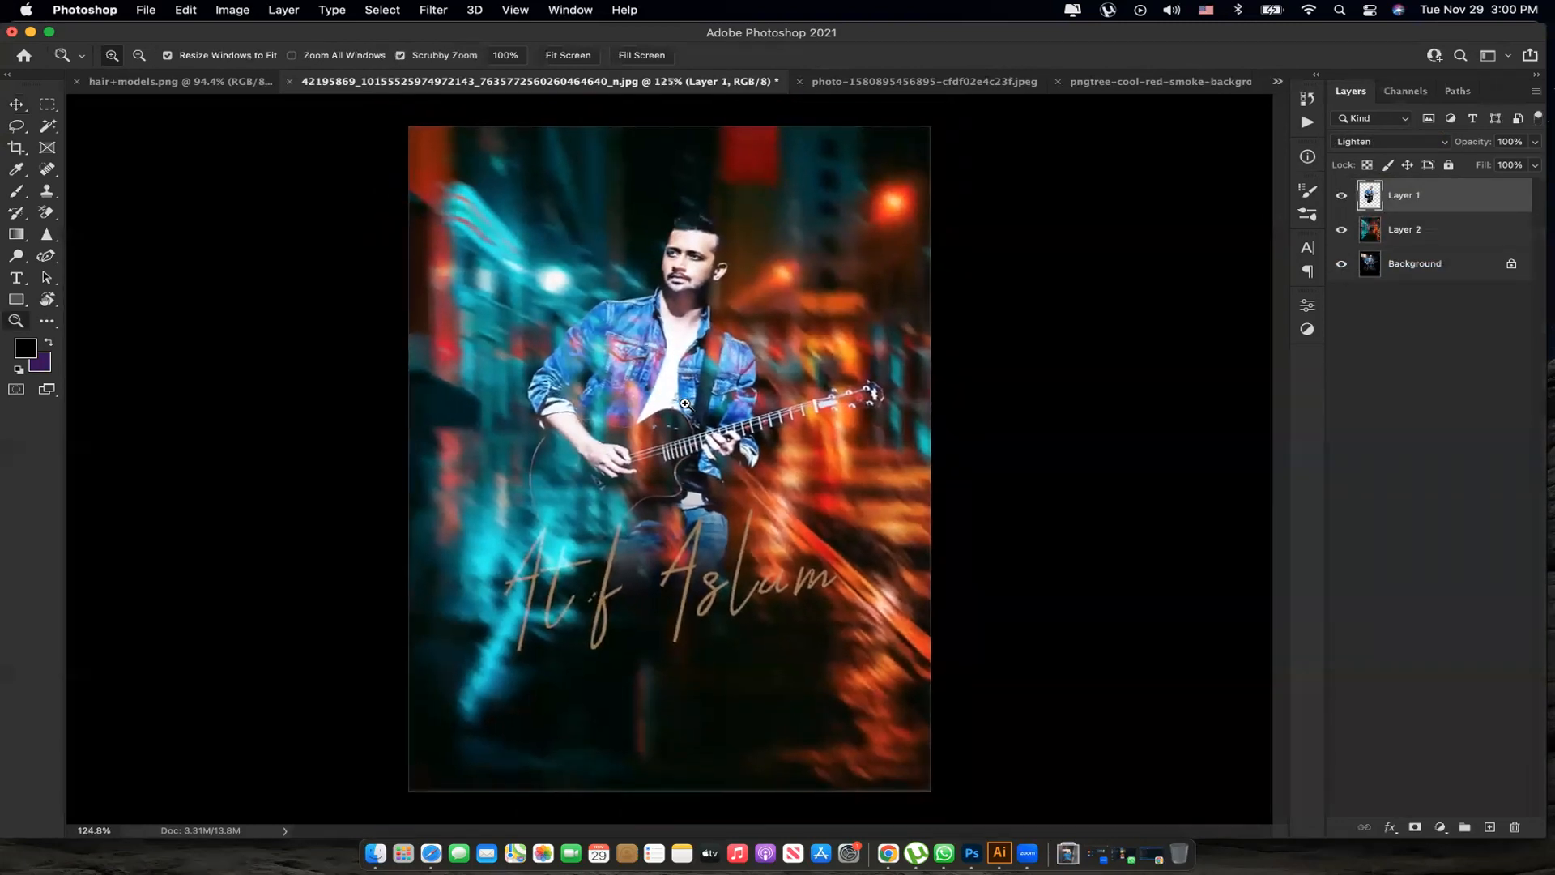
Return Layer 1 to the Normal blend mode and undo the Path Blur on the street photo.
click(1410, 144)
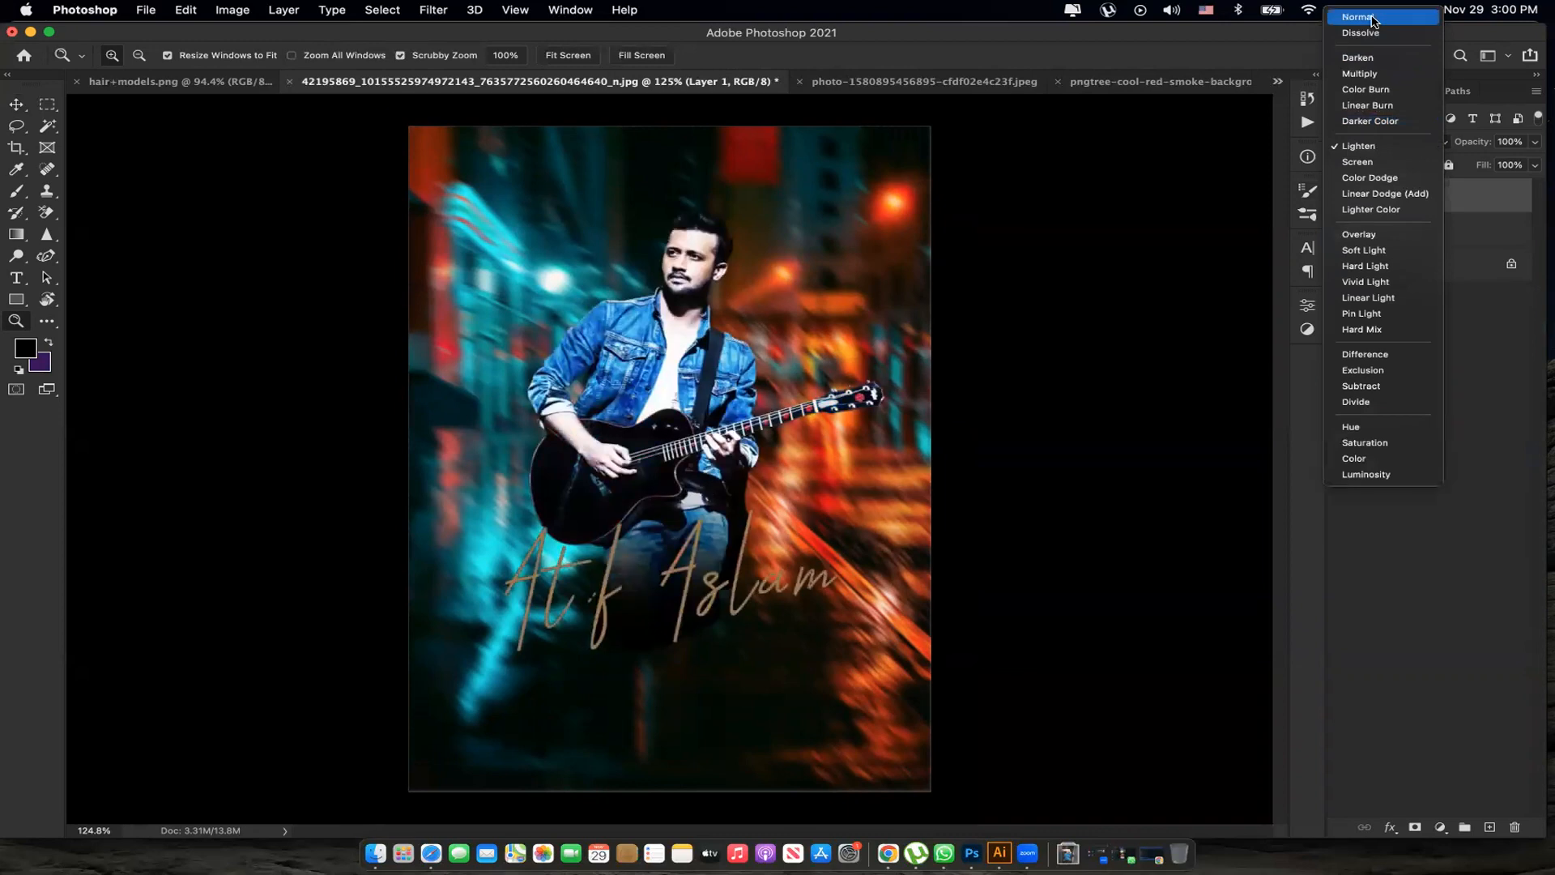
click(1375, 22)
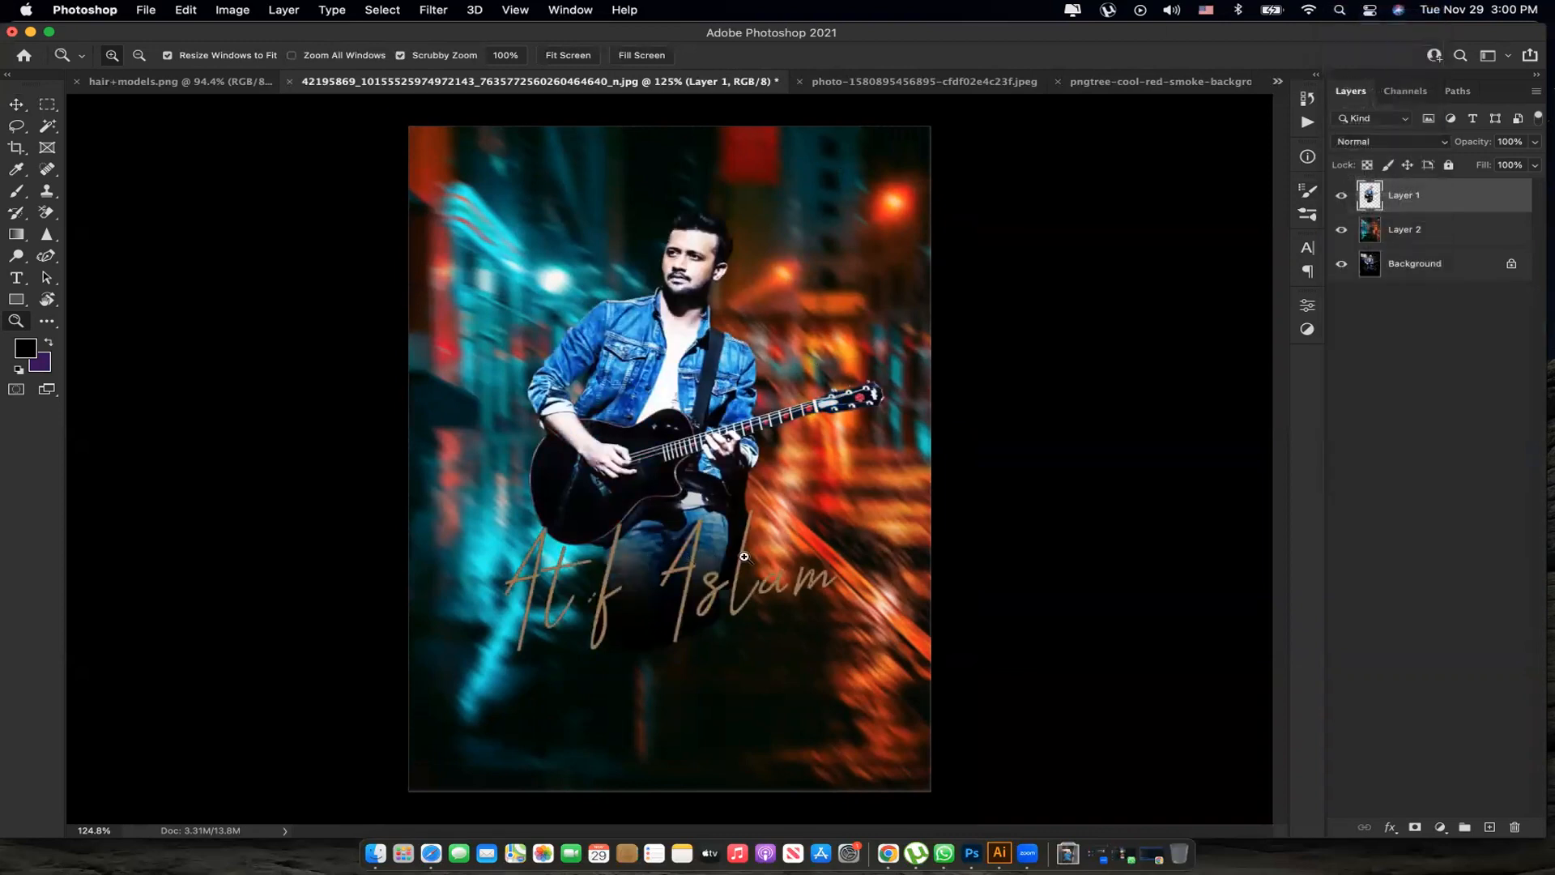
key(v)
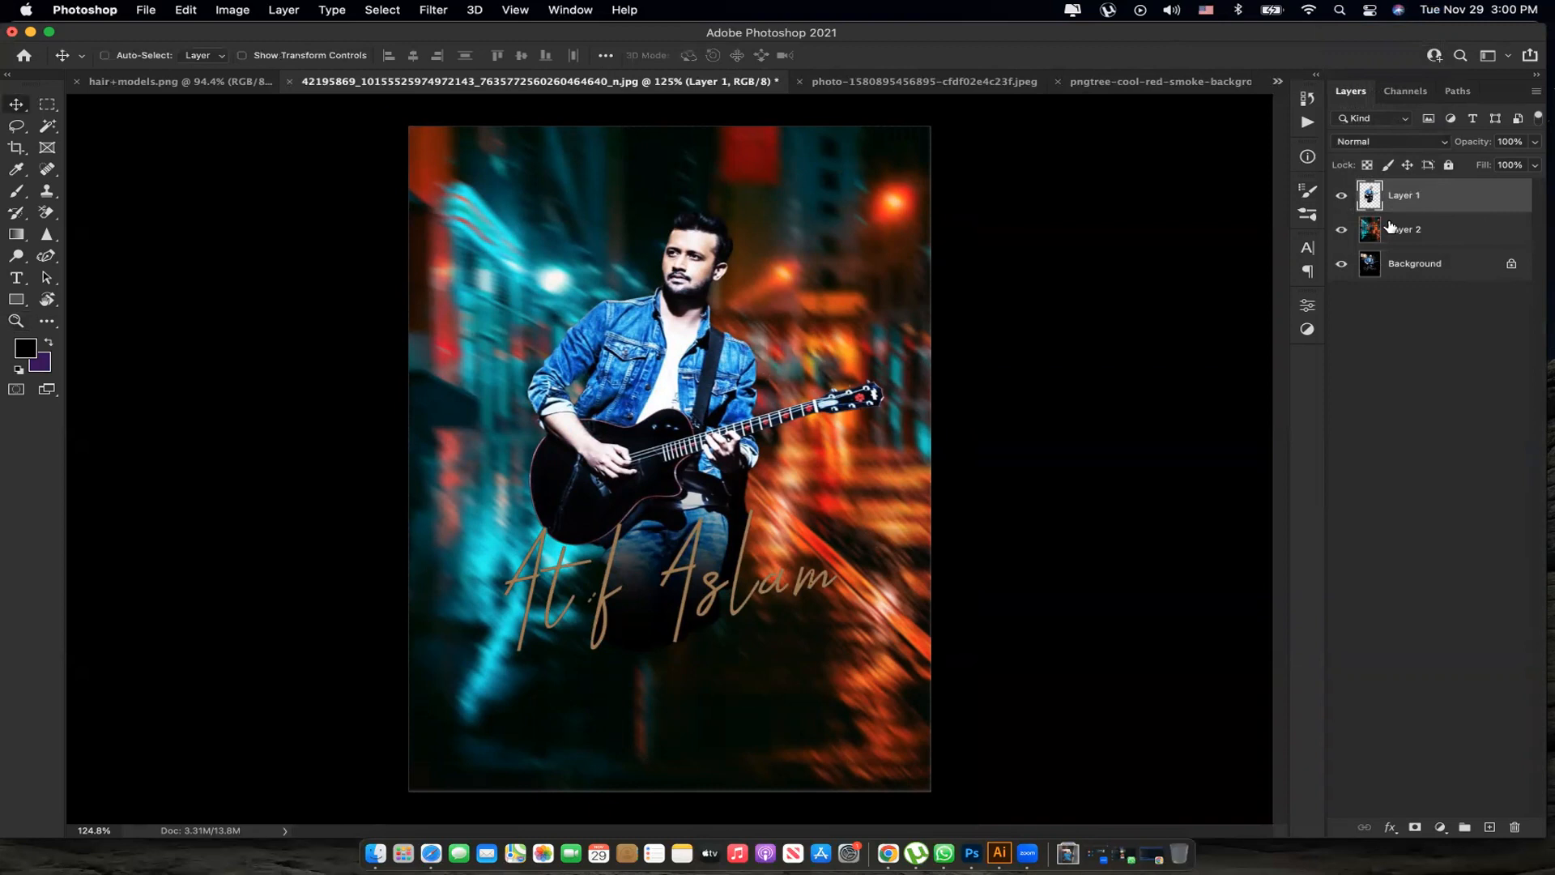
key(super+z)
key(super+z)
key(super+z)
Start a Spin Blur on Layer 2 with a 15° blur angle, centred on the singer's guitar.
click(1404, 233)
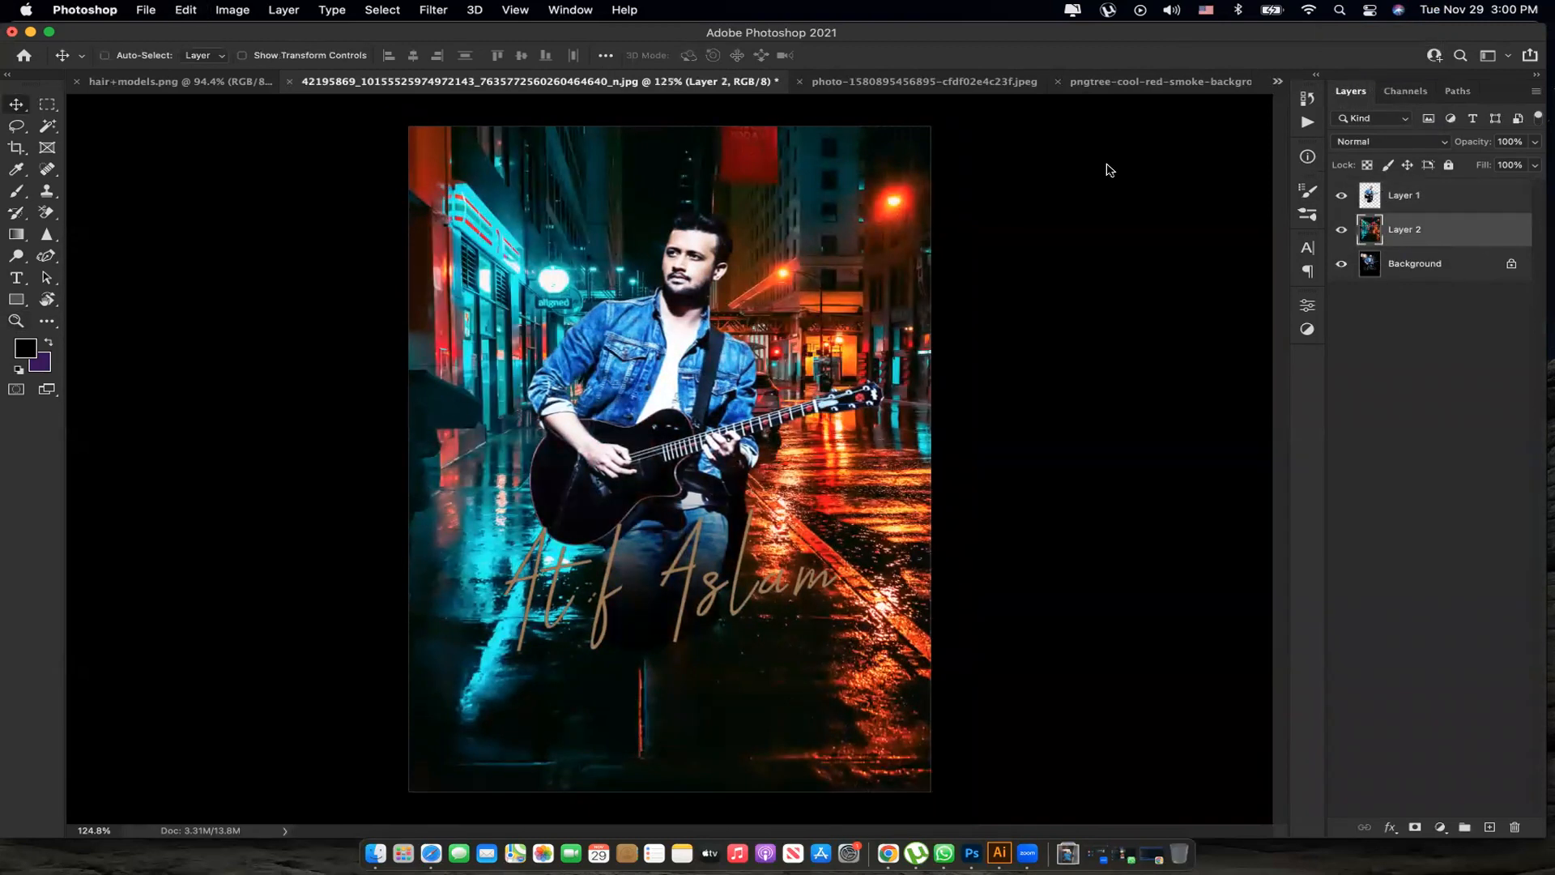
click(433, 12)
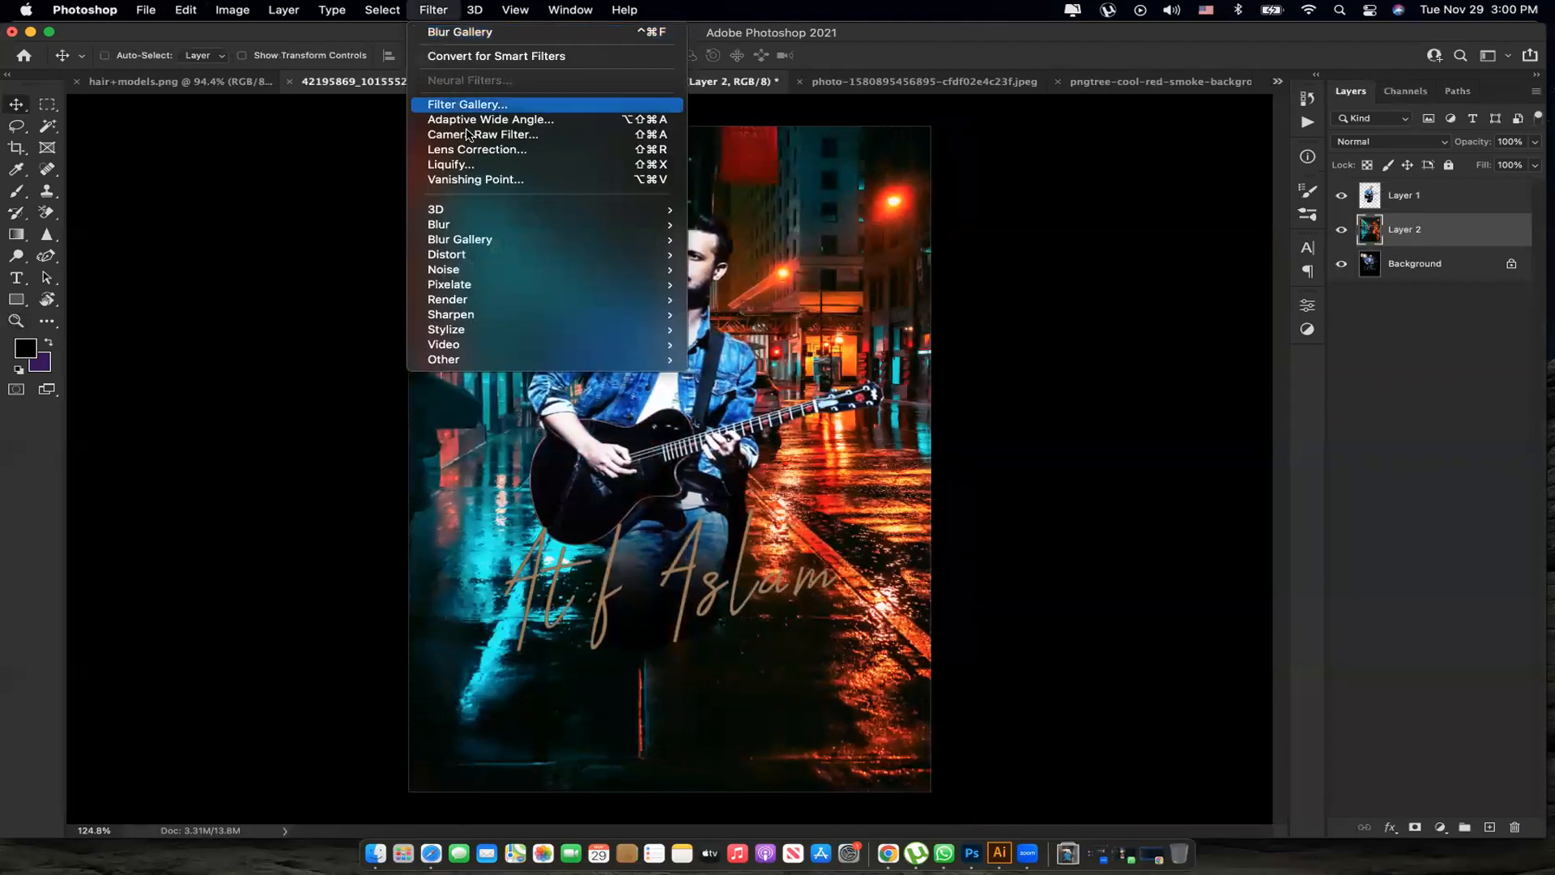
mouse_move(632, 239)
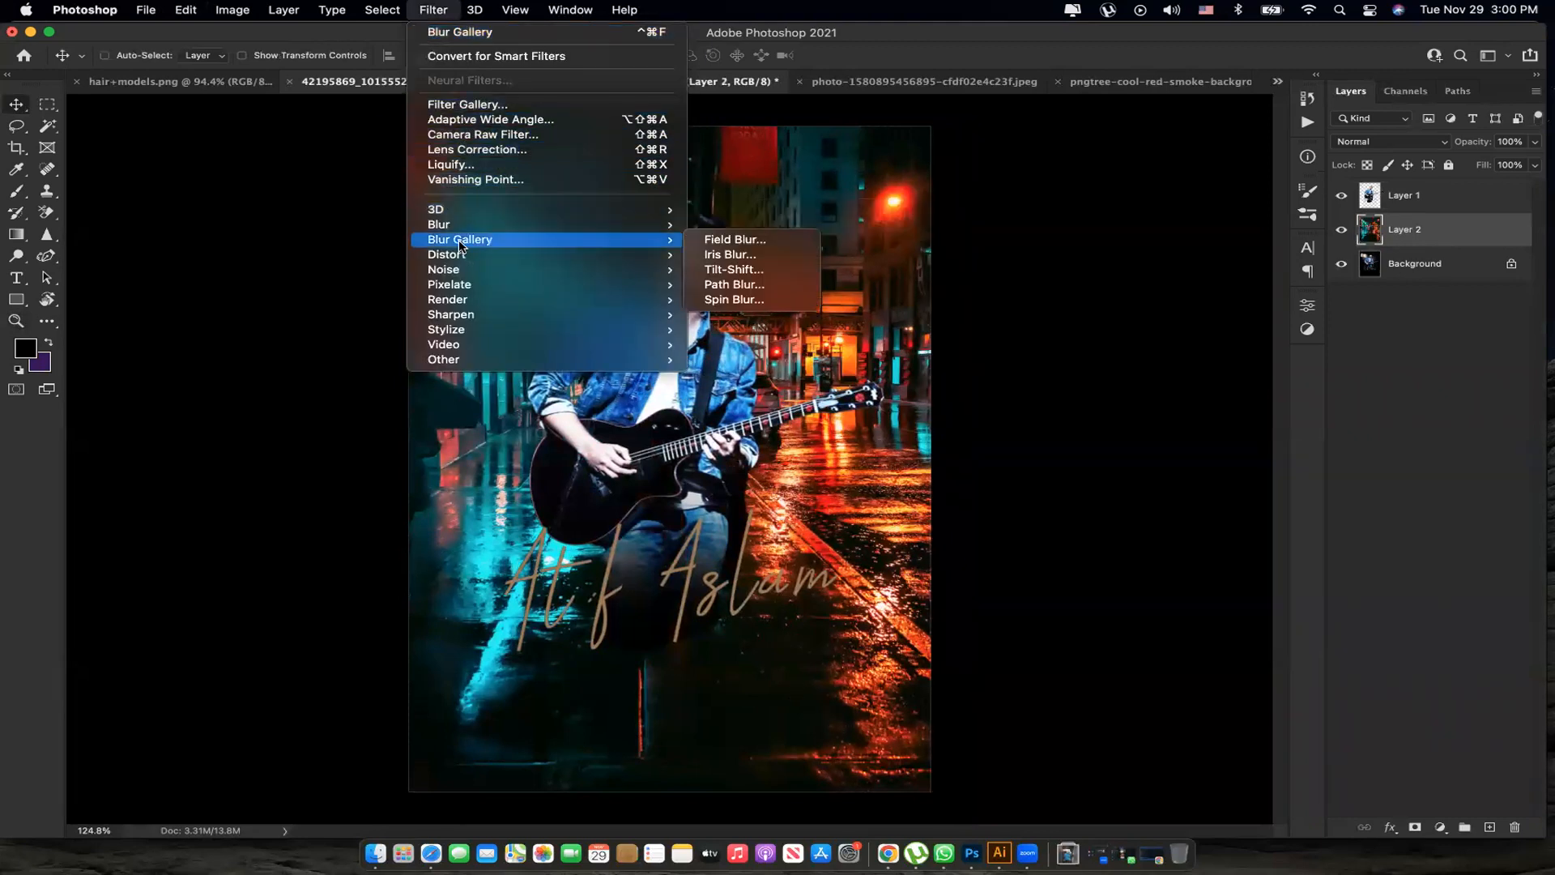
click(734, 299)
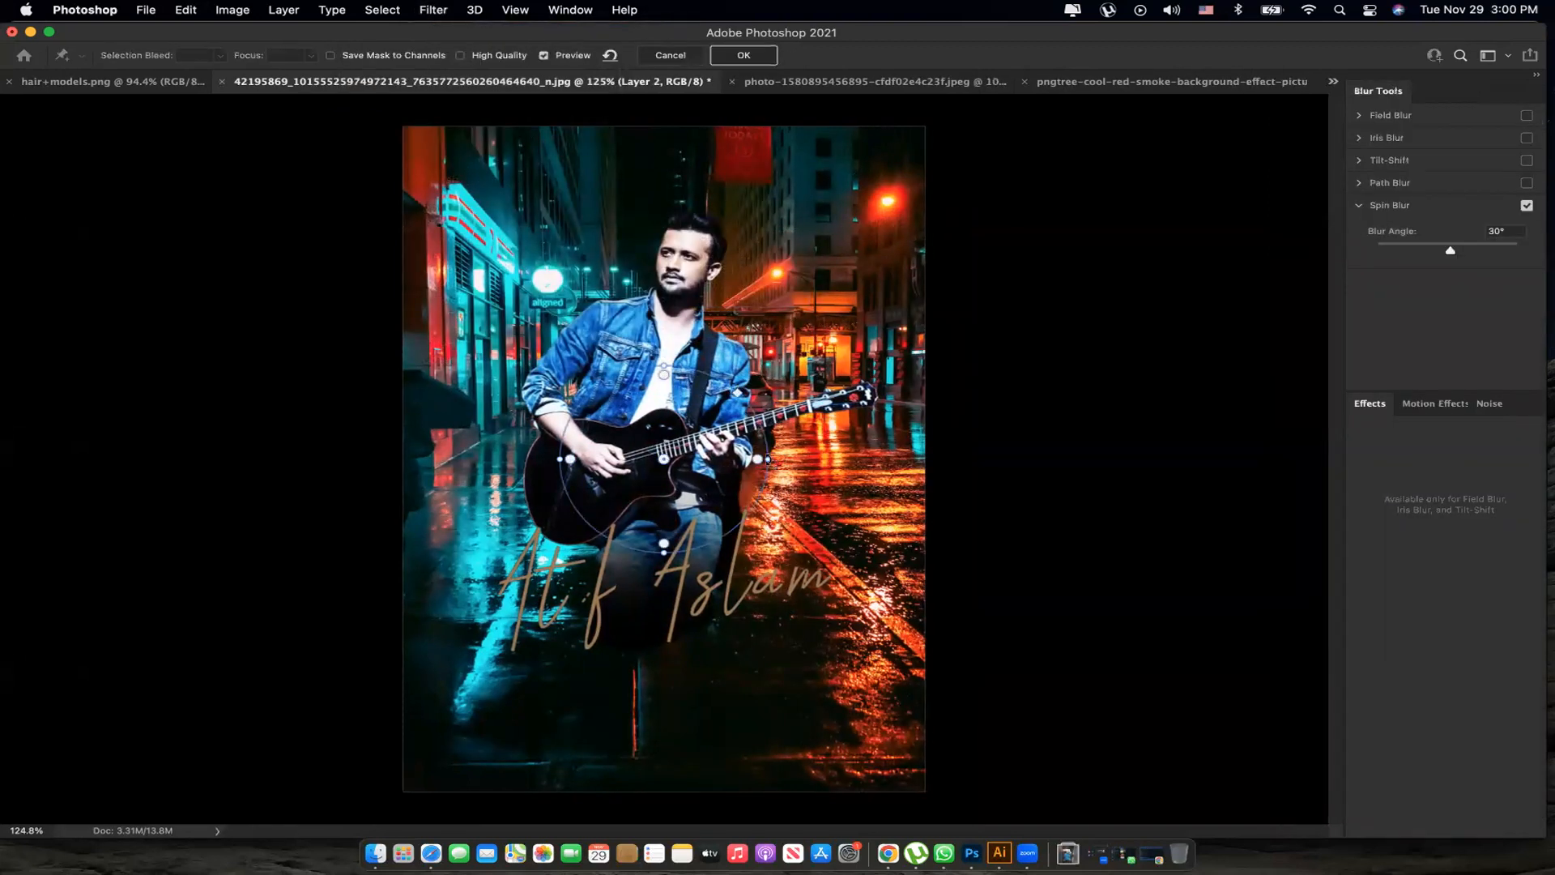
drag(769, 460, 796, 463)
drag(743, 392, 758, 444)
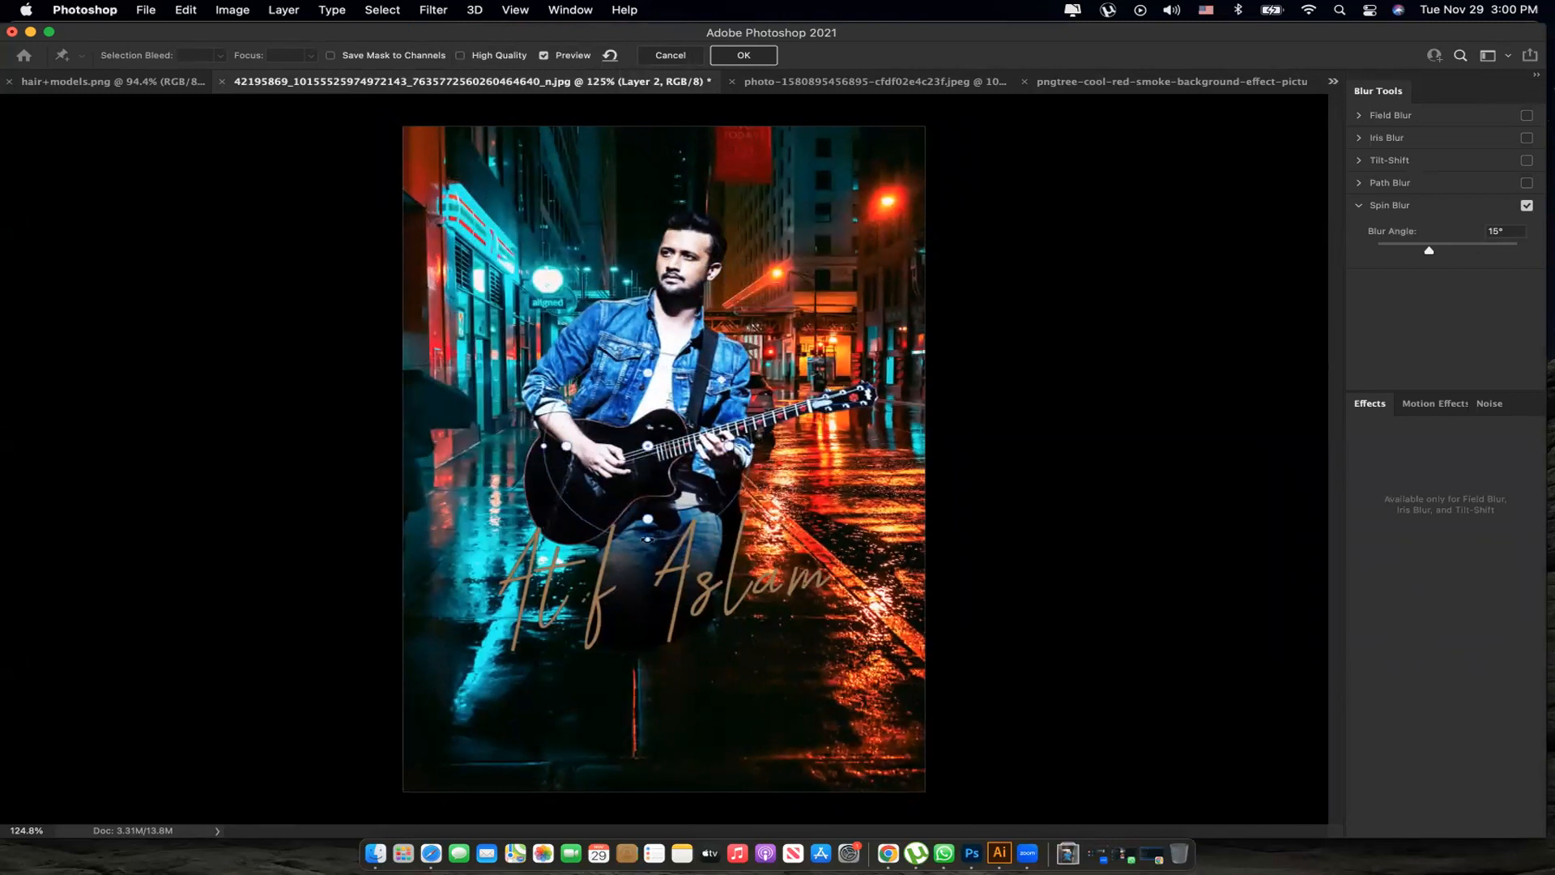
Enlarge the spin blur ellipse past the photo's side edges, recentre it on the guitar's lower body and pull its feather handles inward.
drag(651, 541, 667, 613)
drag(766, 433, 829, 346)
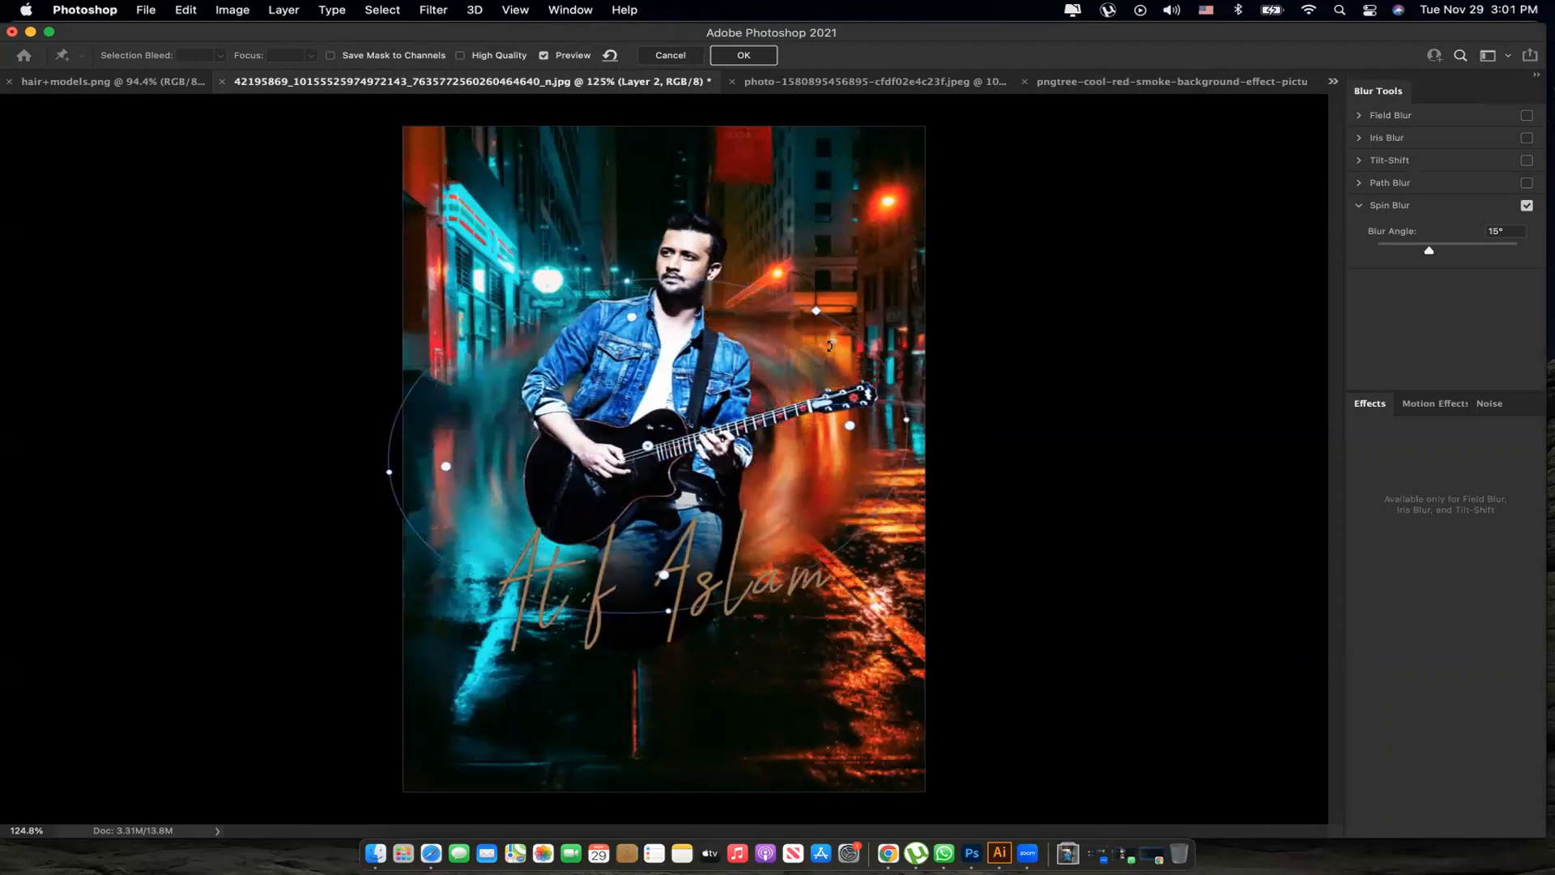
drag(624, 277, 621, 162)
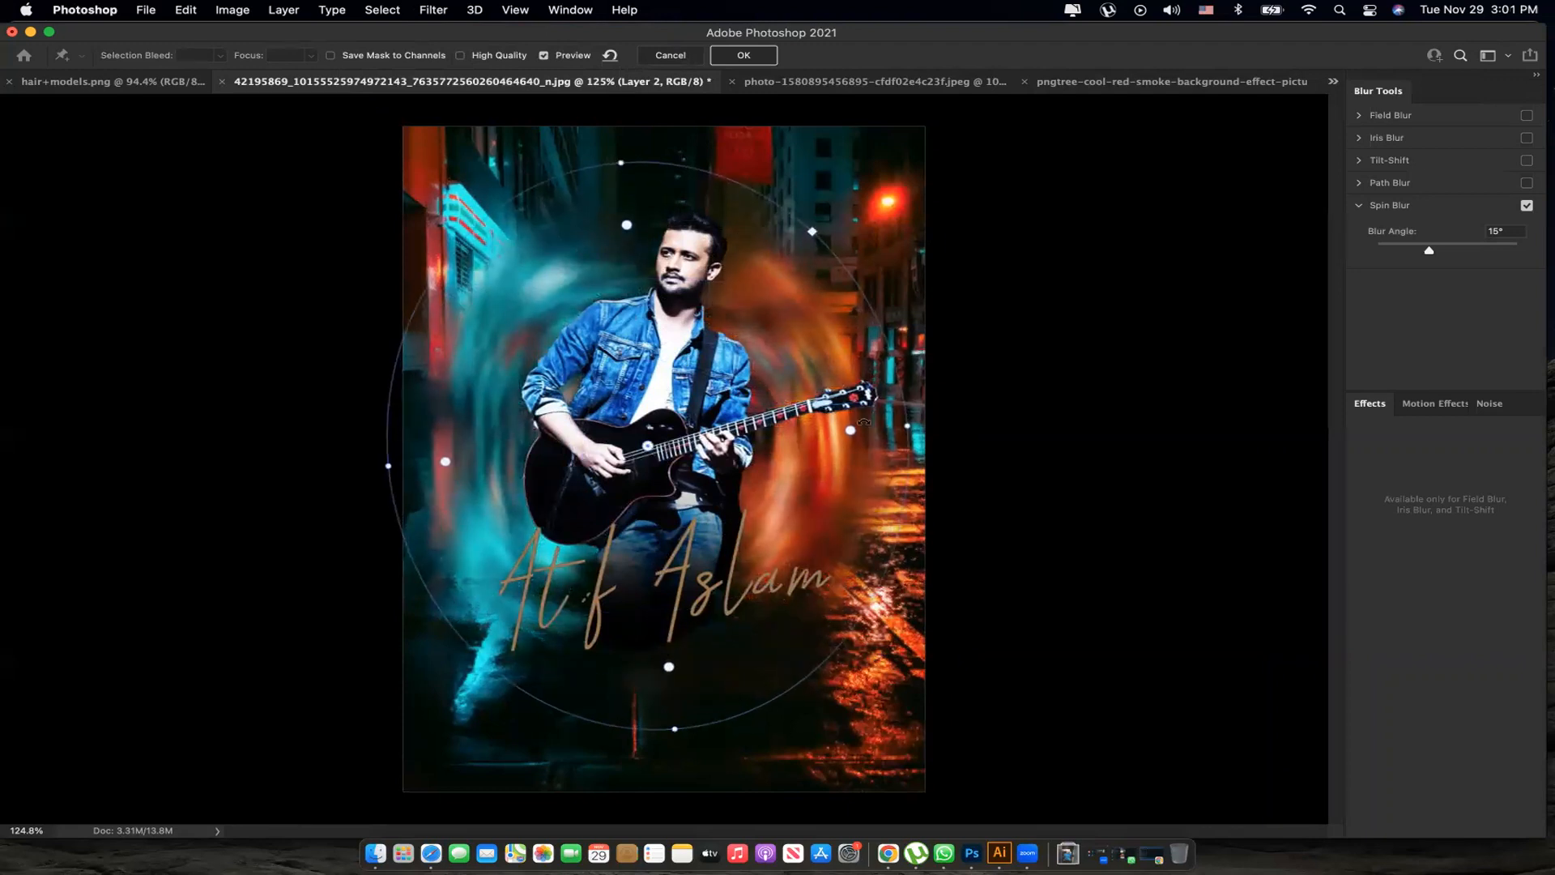
drag(906, 427, 954, 422)
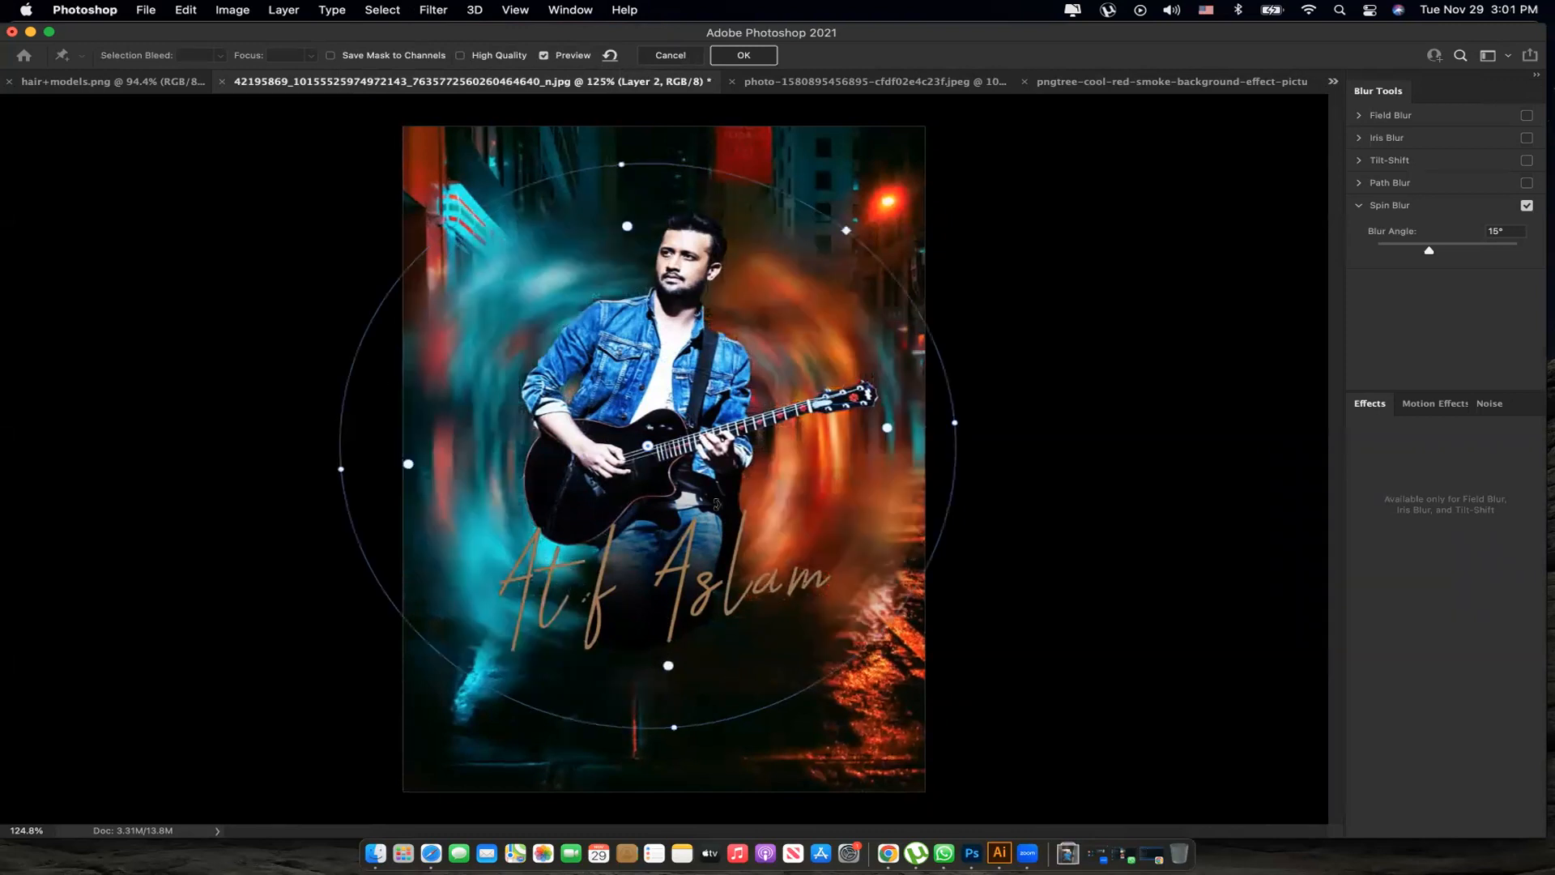
drag(648, 445, 675, 468)
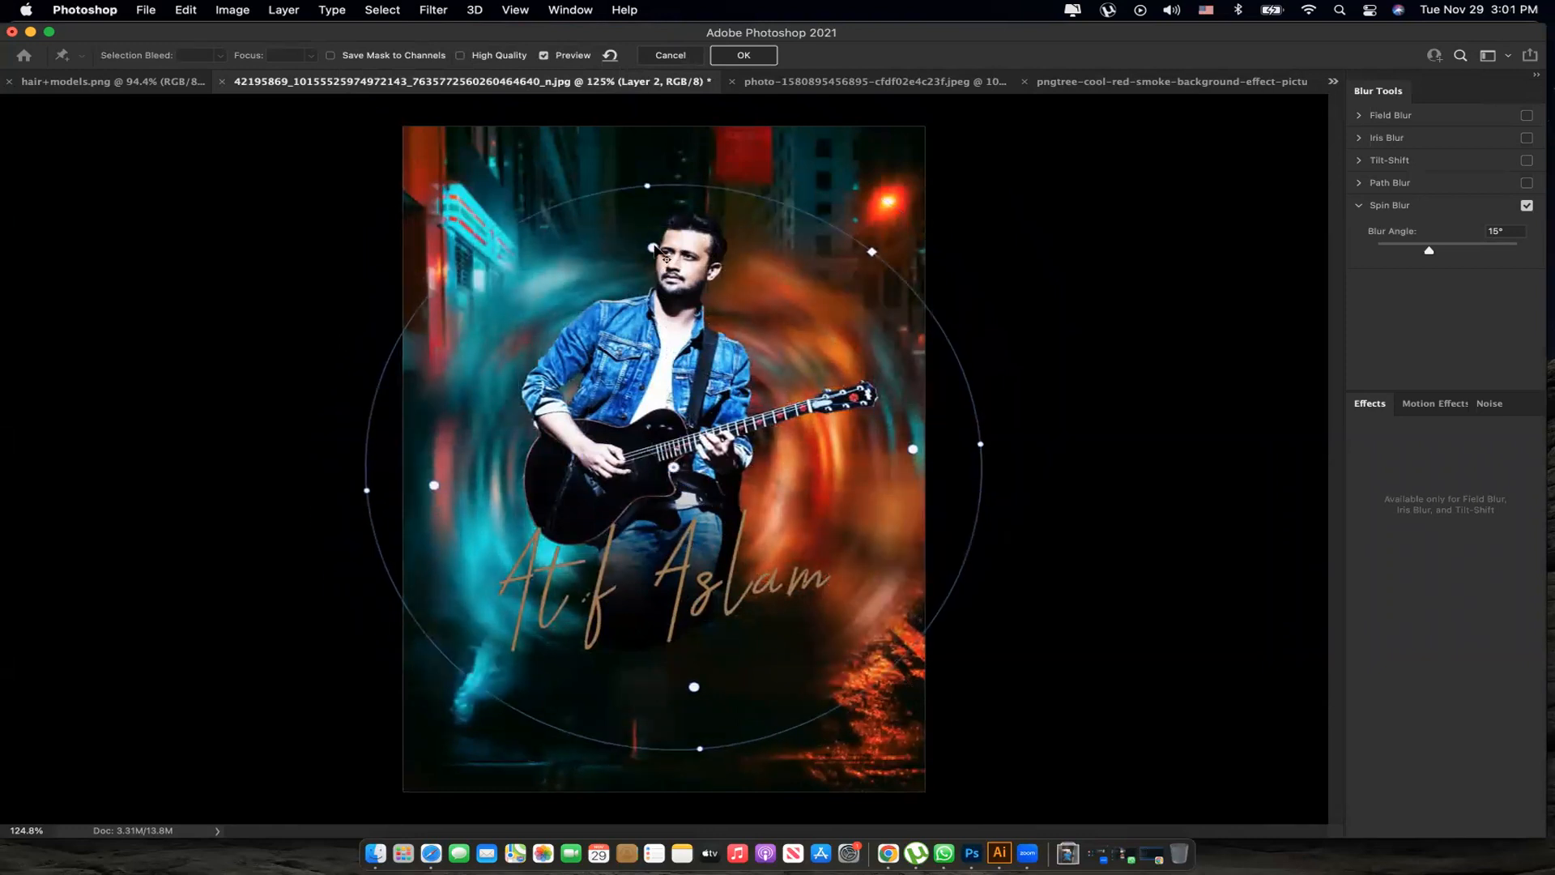
drag(655, 288, 660, 326)
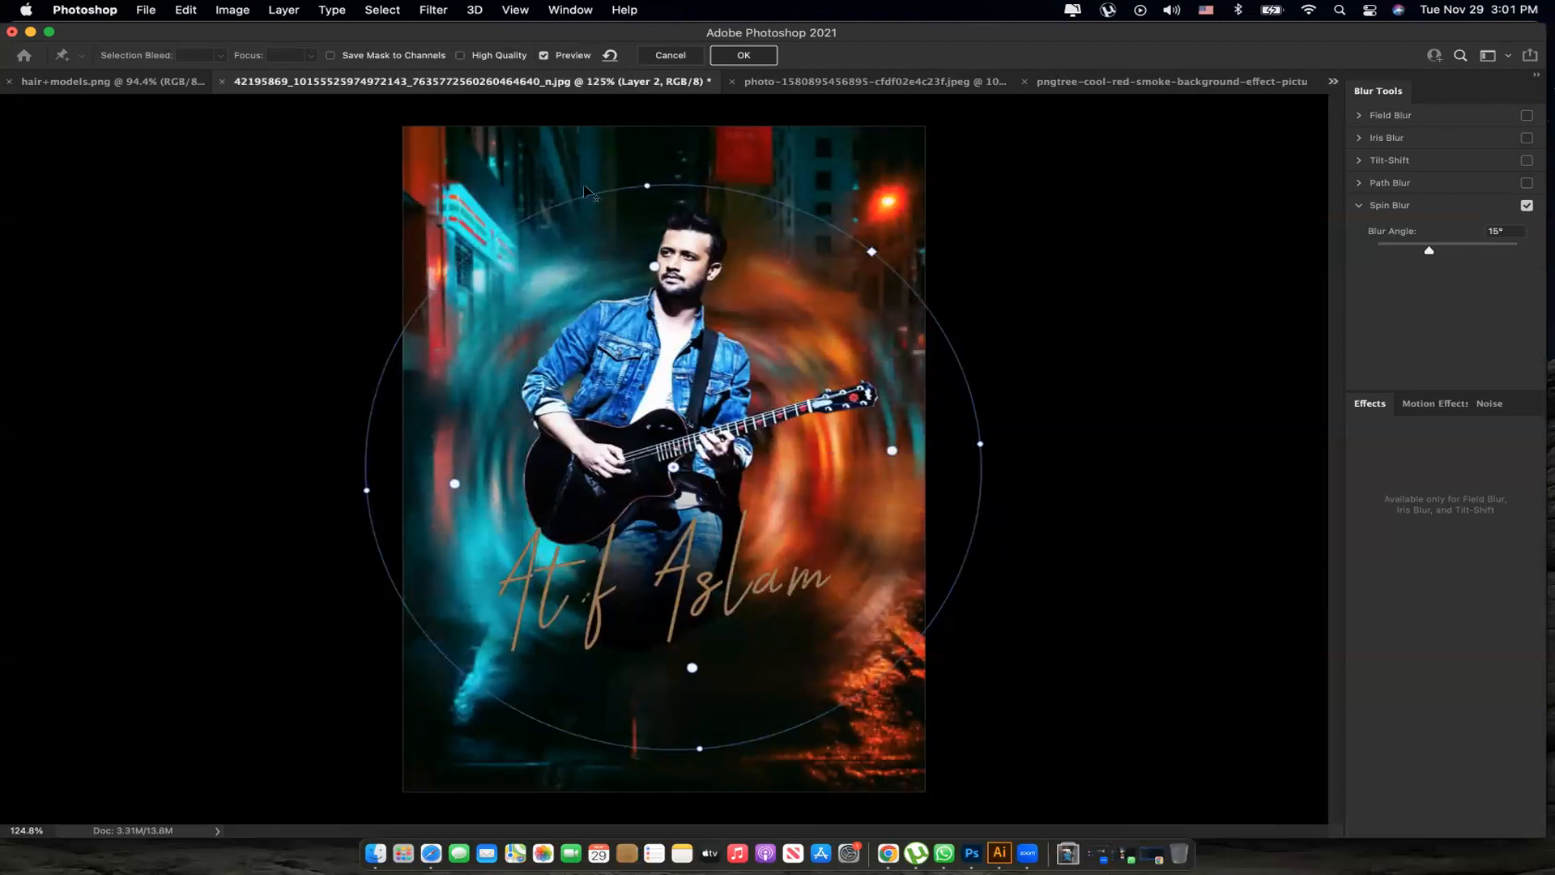
Stretch the spin blur ellipse taller and wider, set its blur angle to 20° and apply the blur.
click(647, 187)
drag(647, 184, 654, 144)
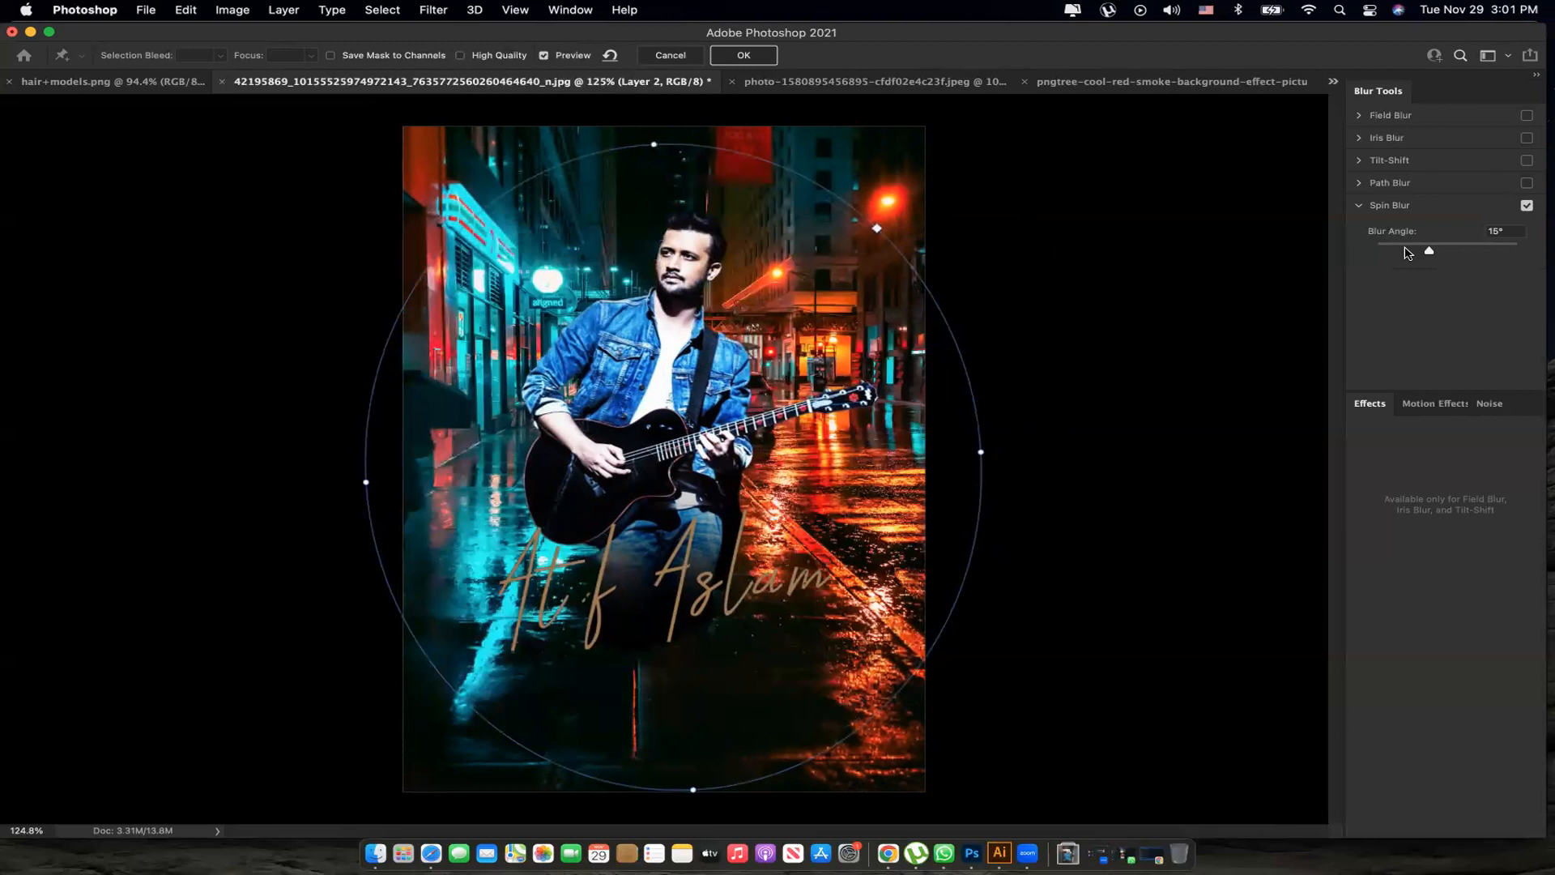
click(1410, 252)
drag(1407, 254, 1448, 256)
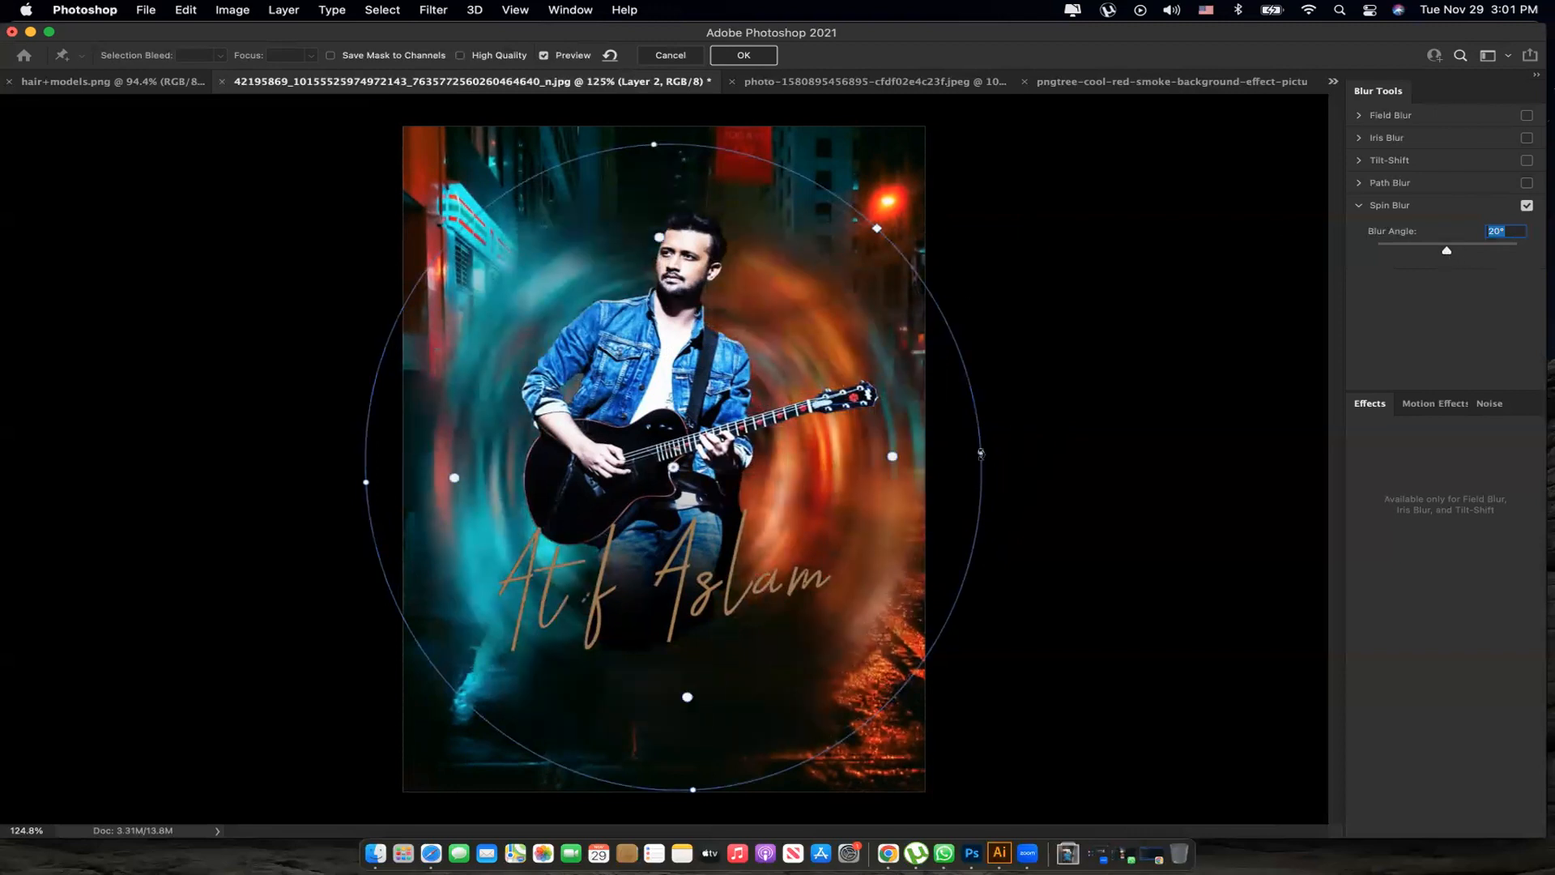
drag(981, 451, 1010, 451)
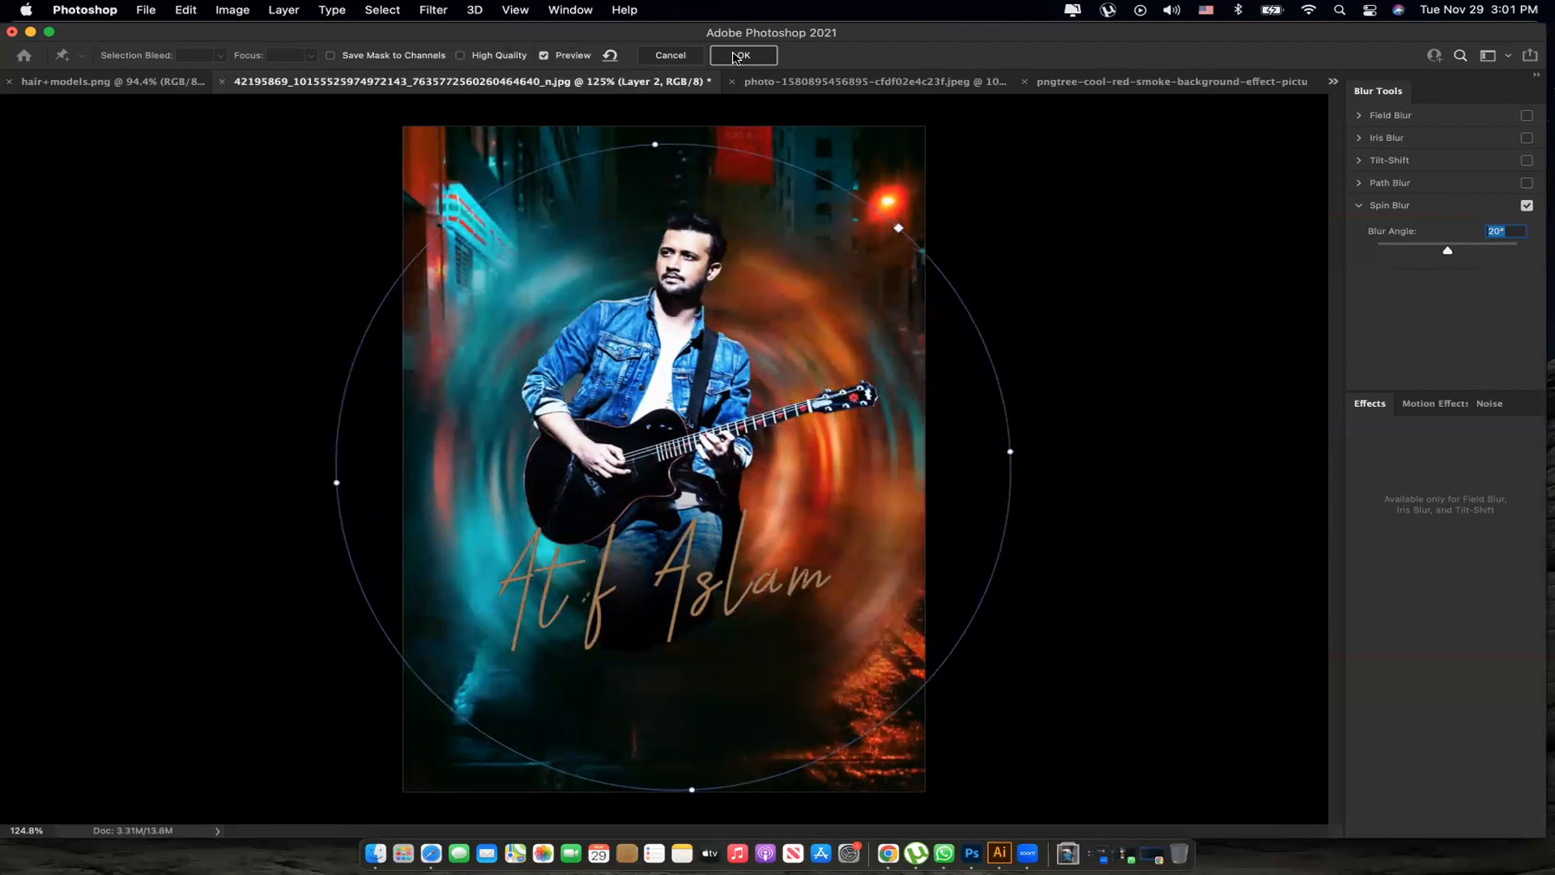
click(732, 57)
Try Linear Light on Layer 1, settle on the Luminosity blend mode and shift the singer slightly up and to the right.
click(1407, 196)
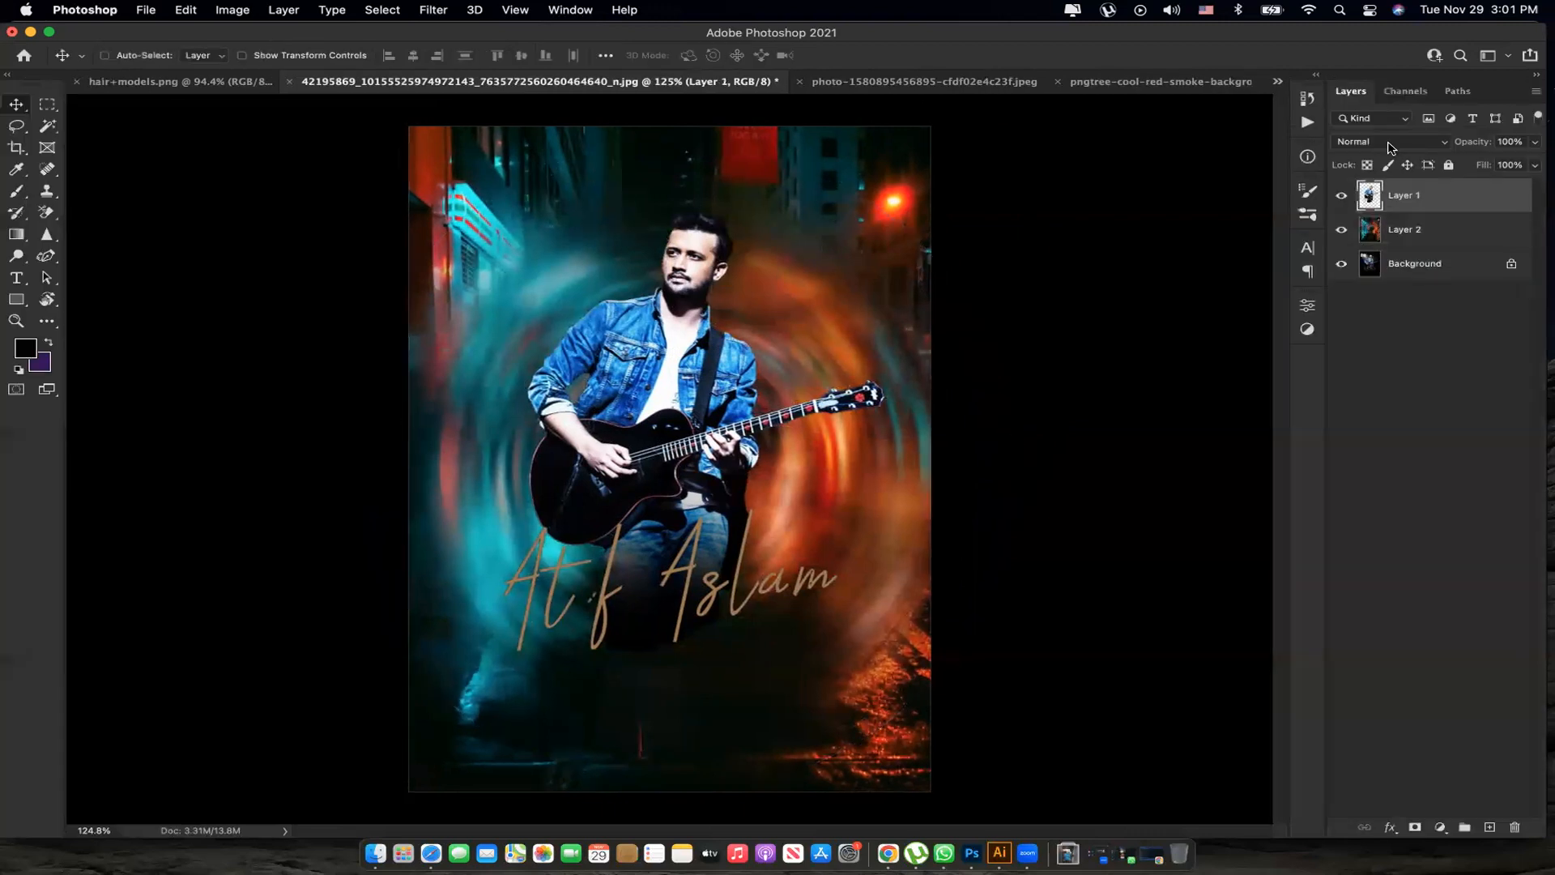
click(1387, 142)
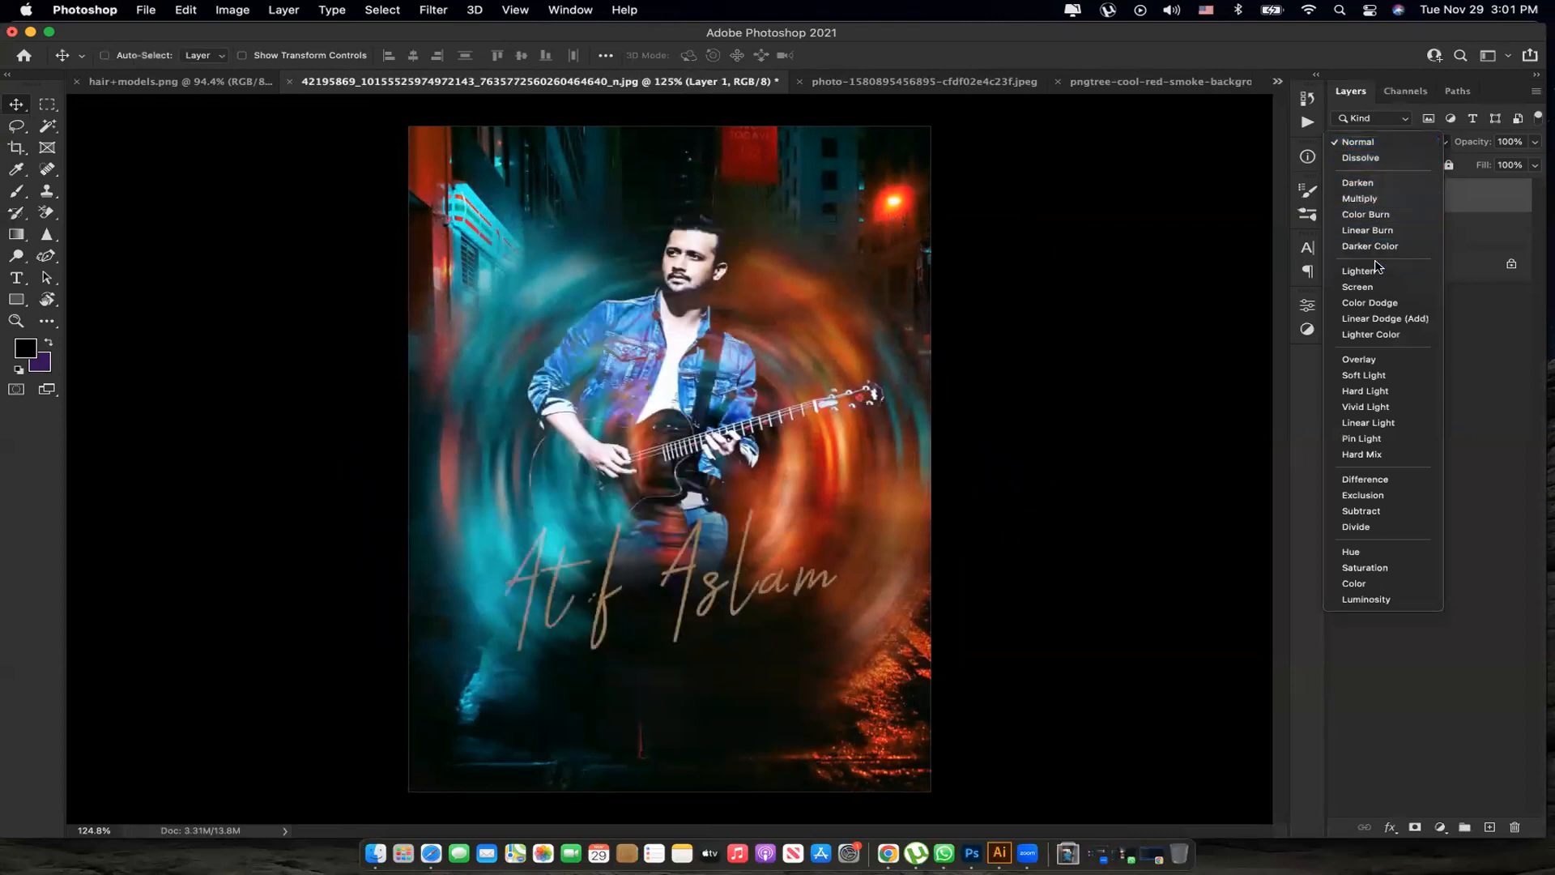
click(1374, 422)
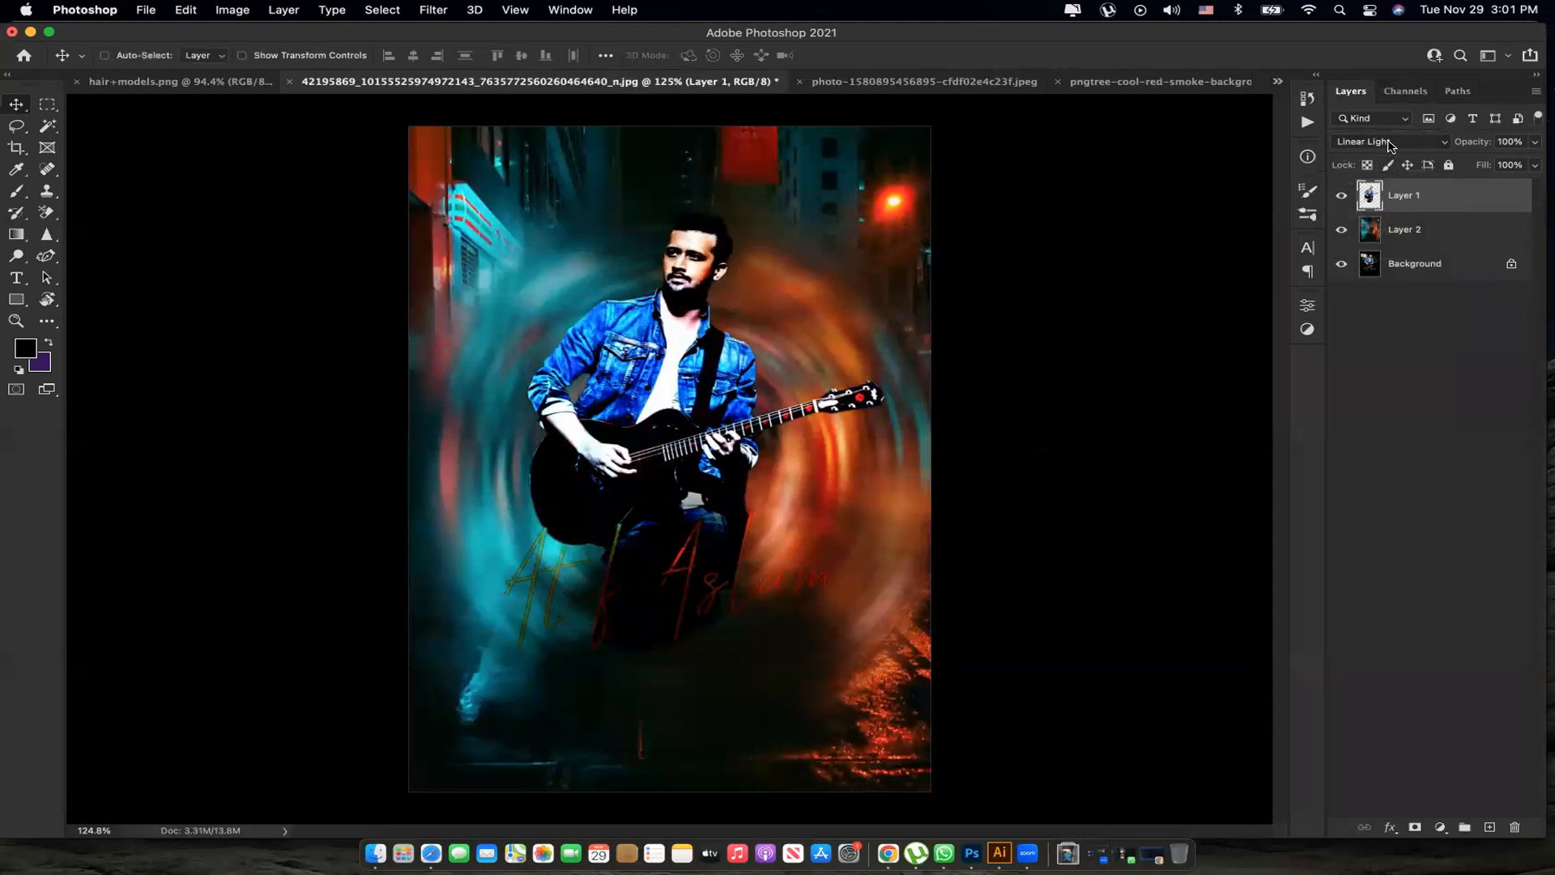
click(1390, 144)
click(1361, 319)
drag(724, 399, 717, 344)
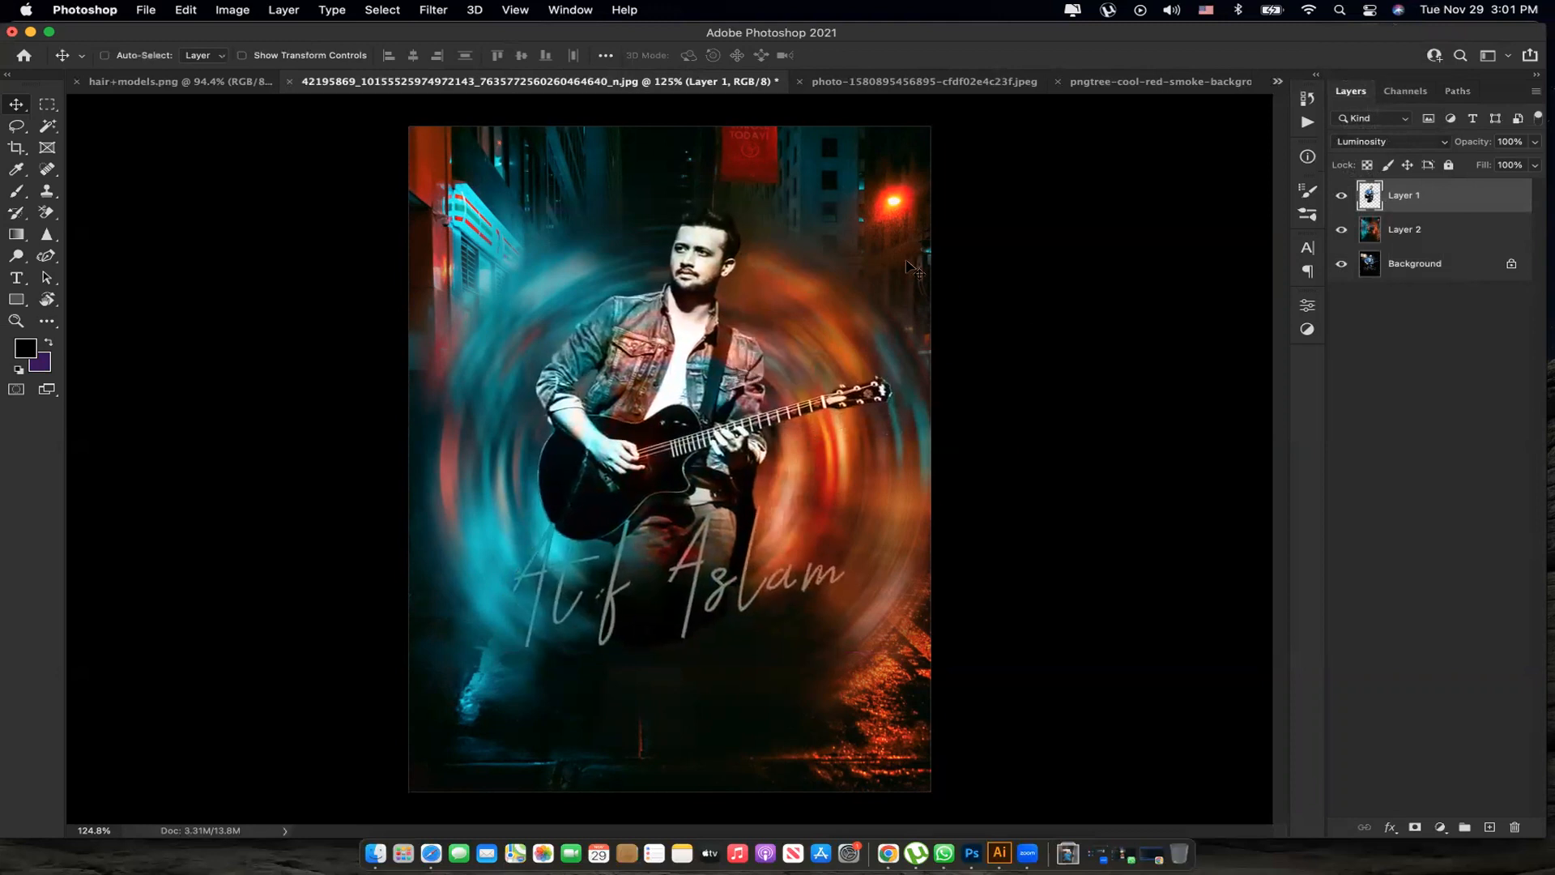
Apply an Iris Blur of 15 px to Layer 2, keeping the area around the singer unblurred.
click(1409, 235)
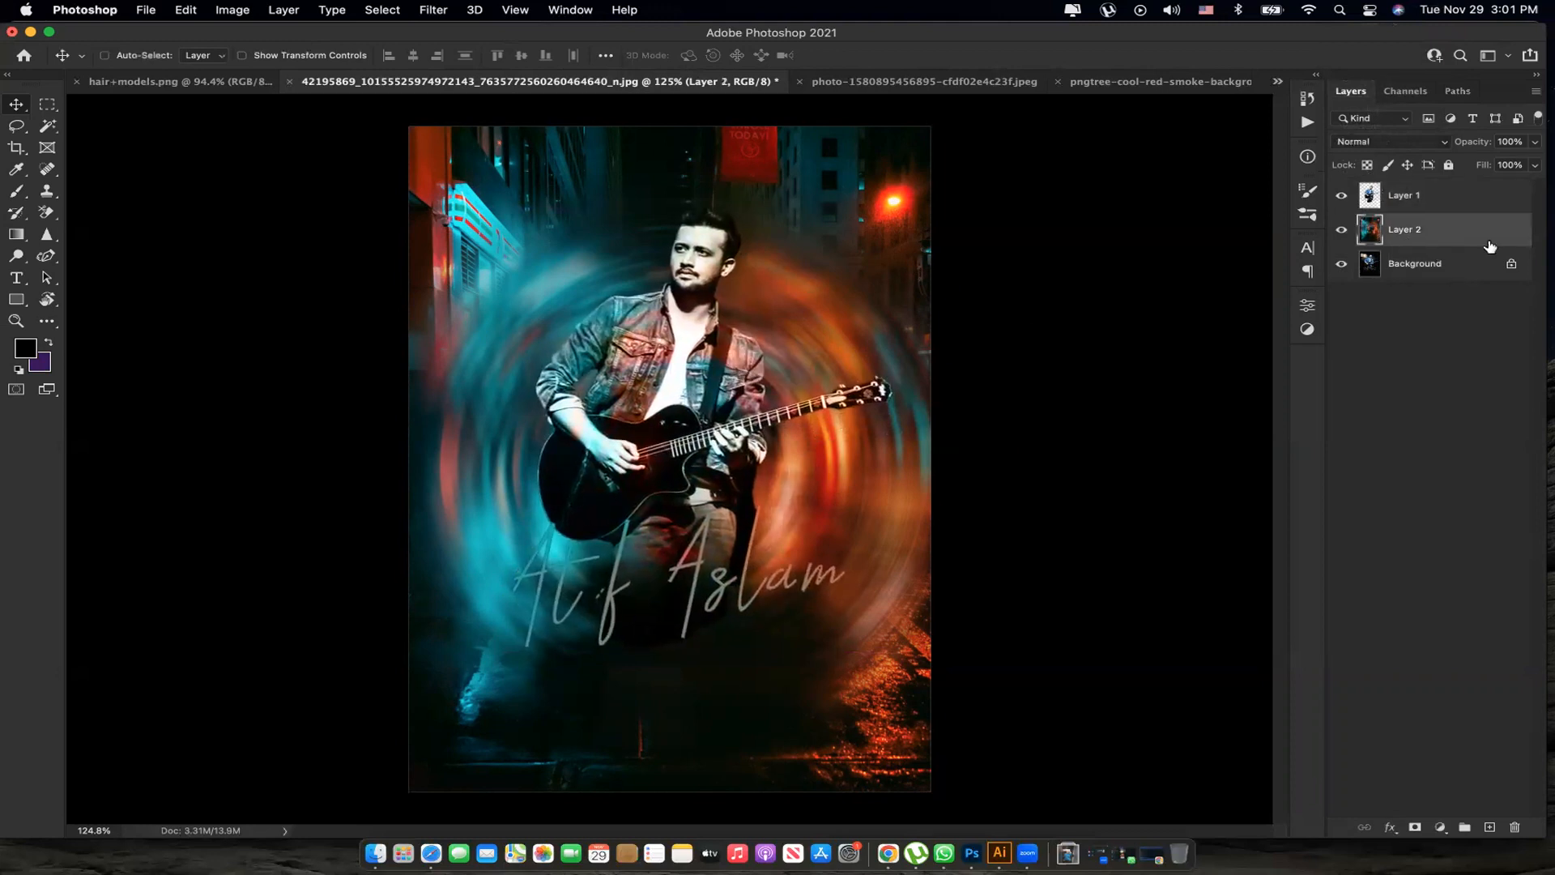
click(429, 10)
mouse_move(478, 239)
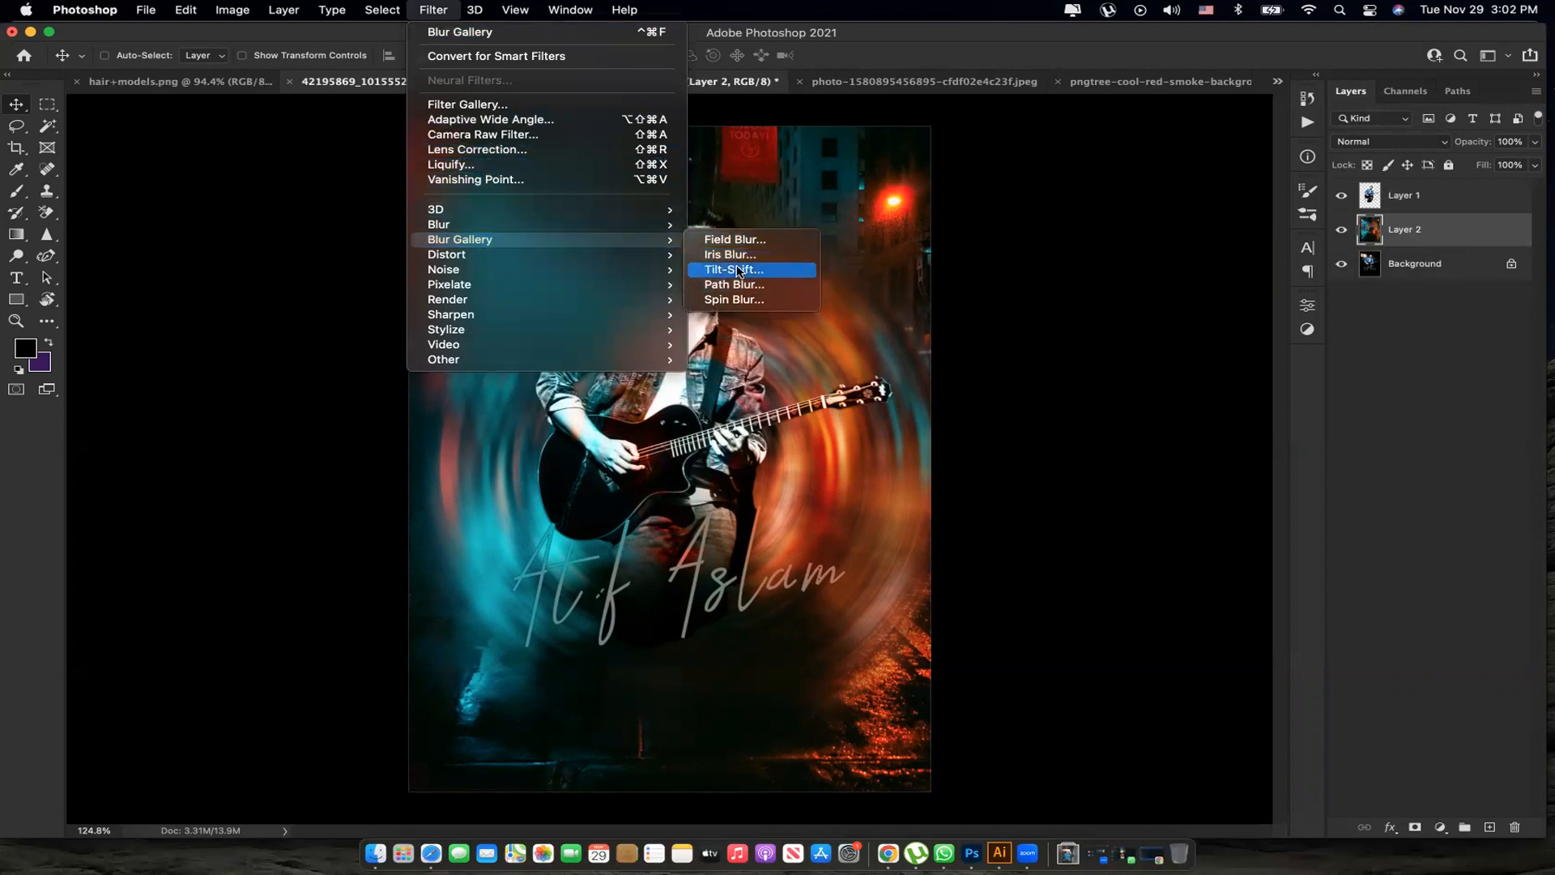
click(731, 255)
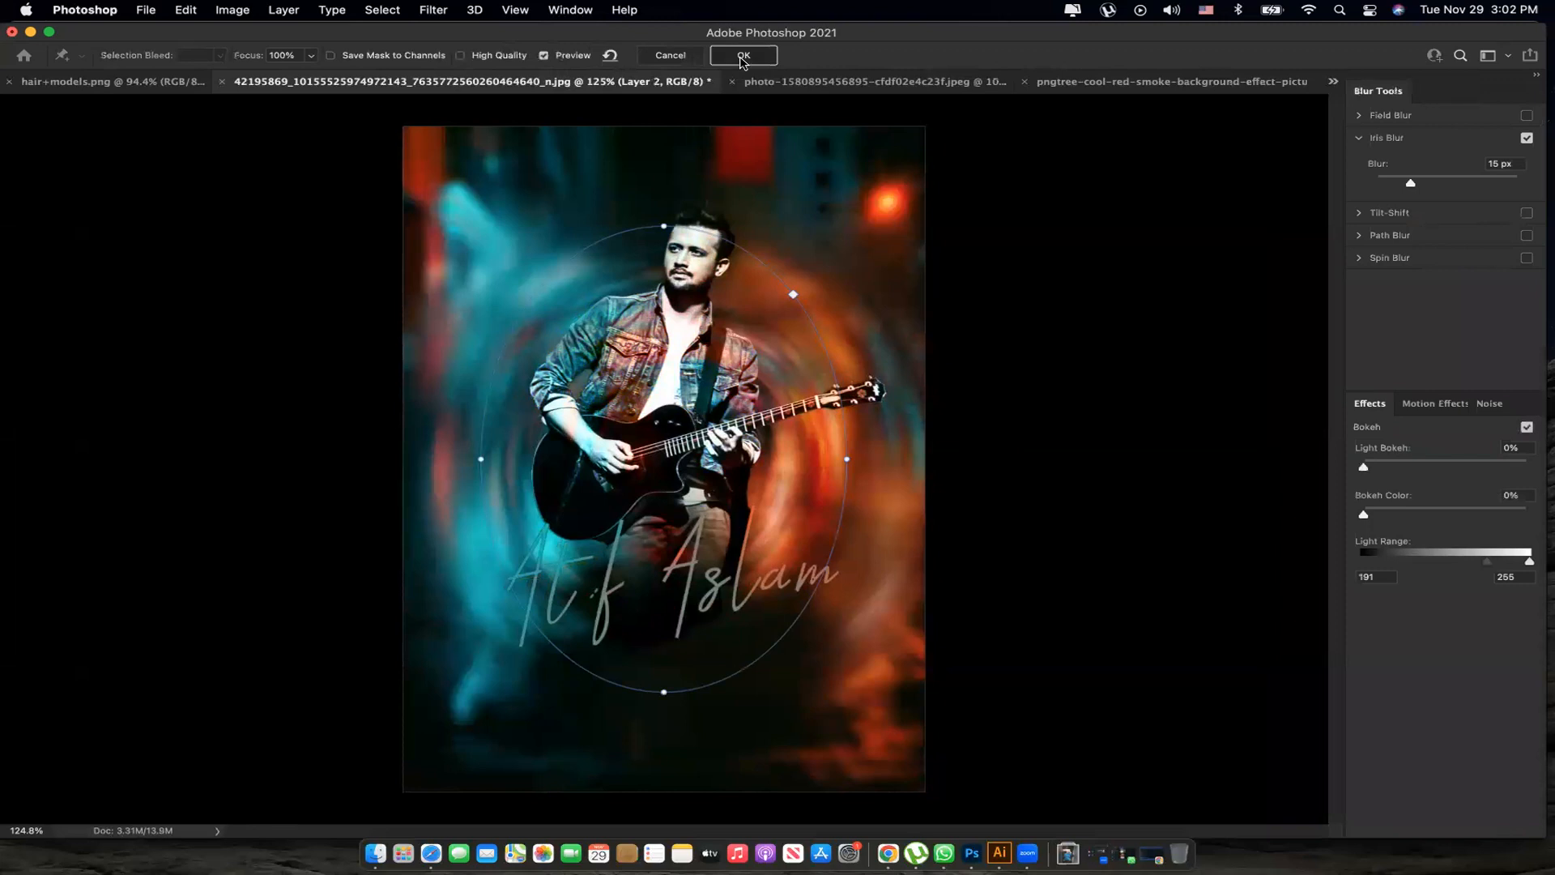
click(742, 57)
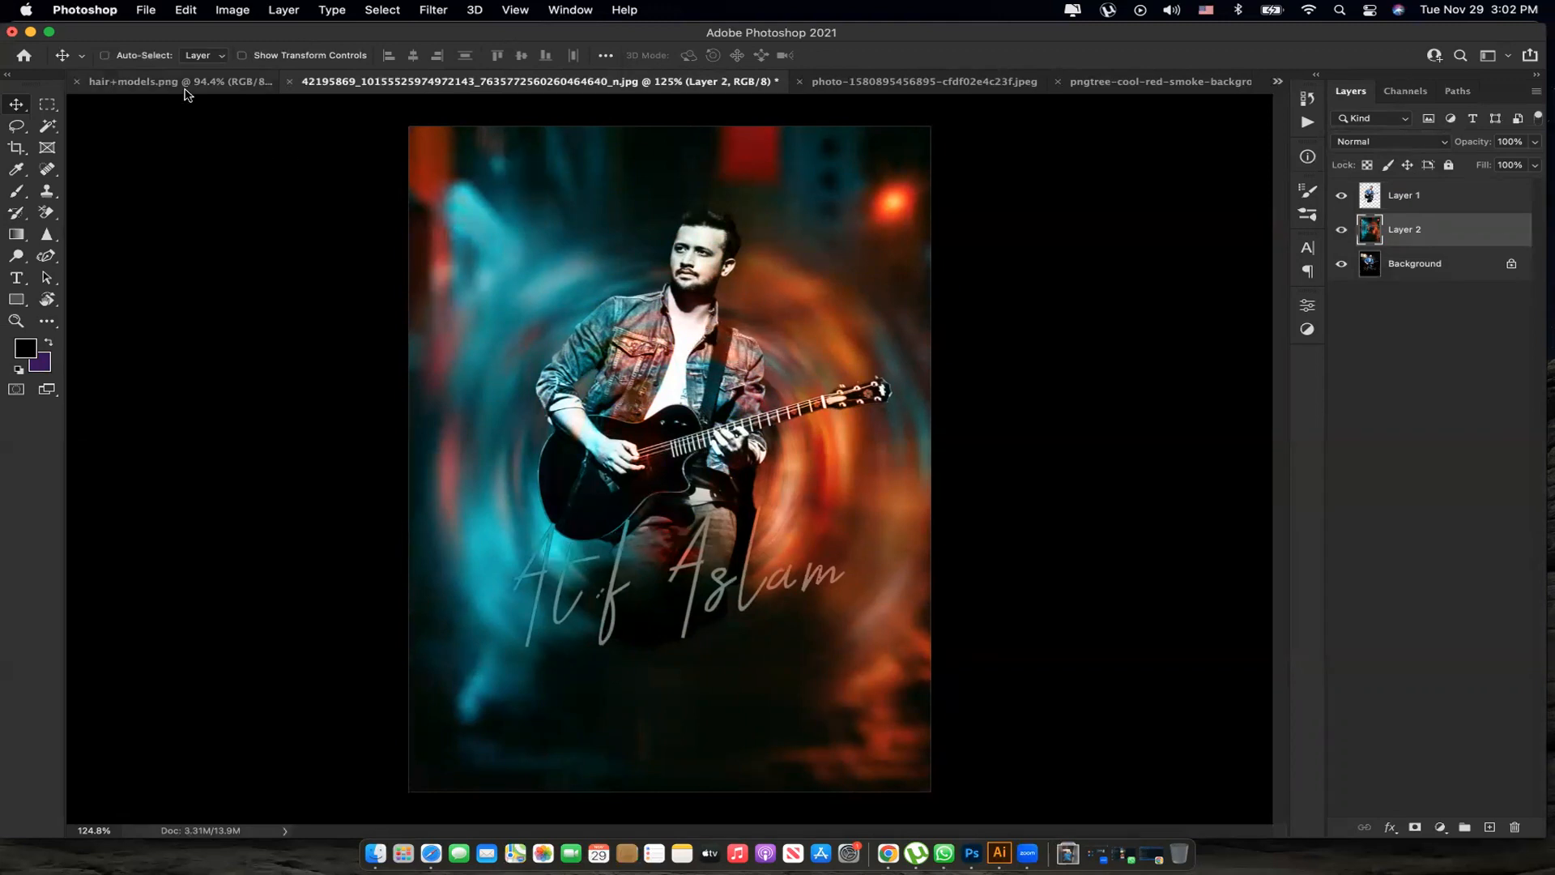
Bring the red smoke image into the singer composite between Layer 1 and Layer 2, and hide Layer 2 and the Background.
click(982, 85)
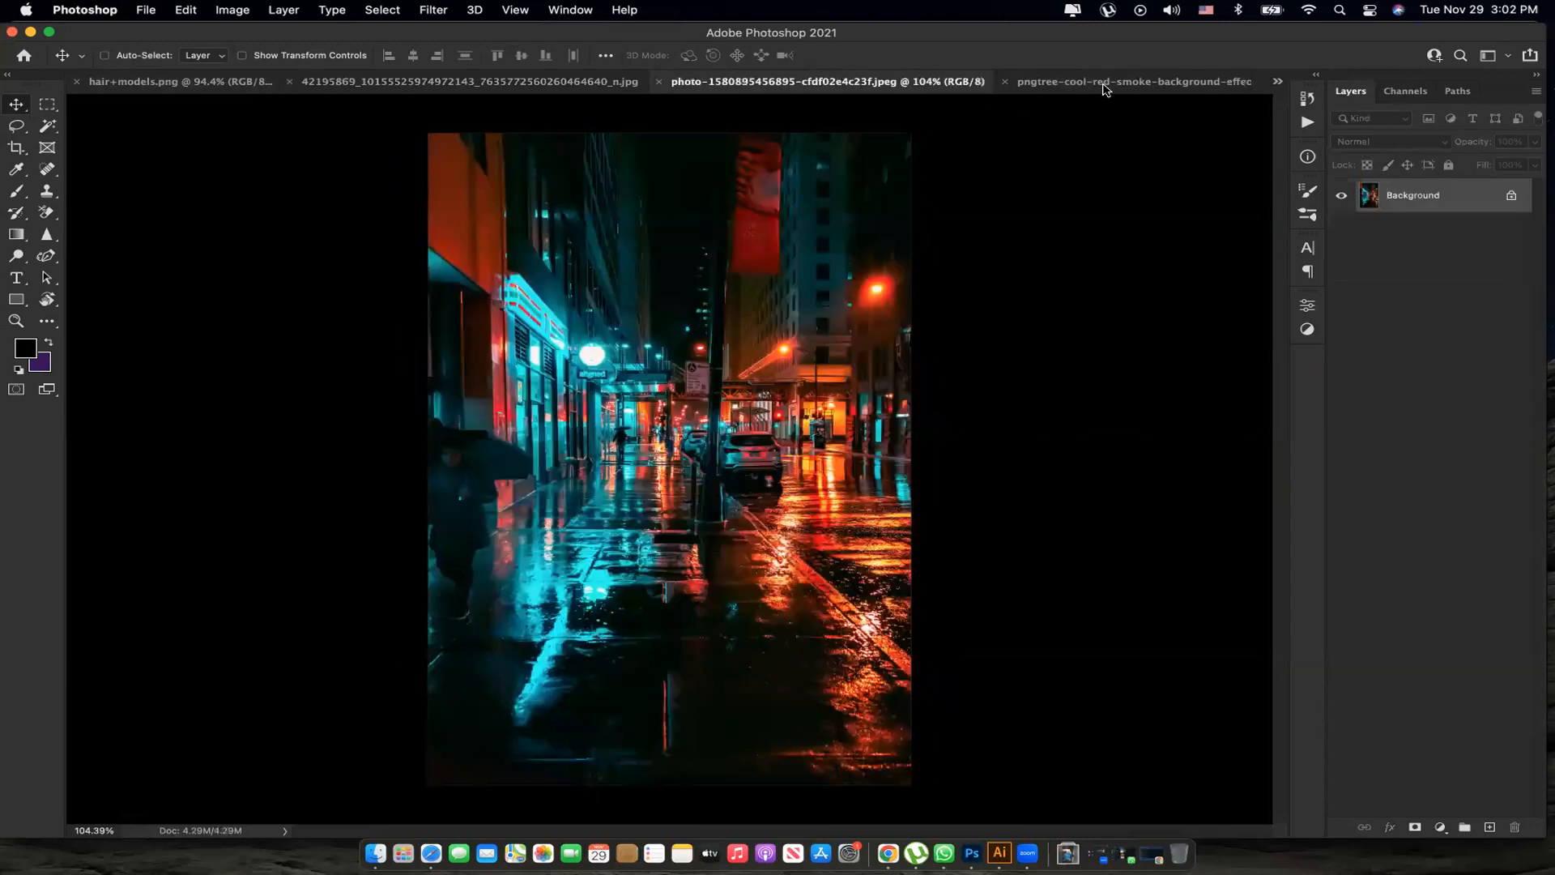
click(1139, 84)
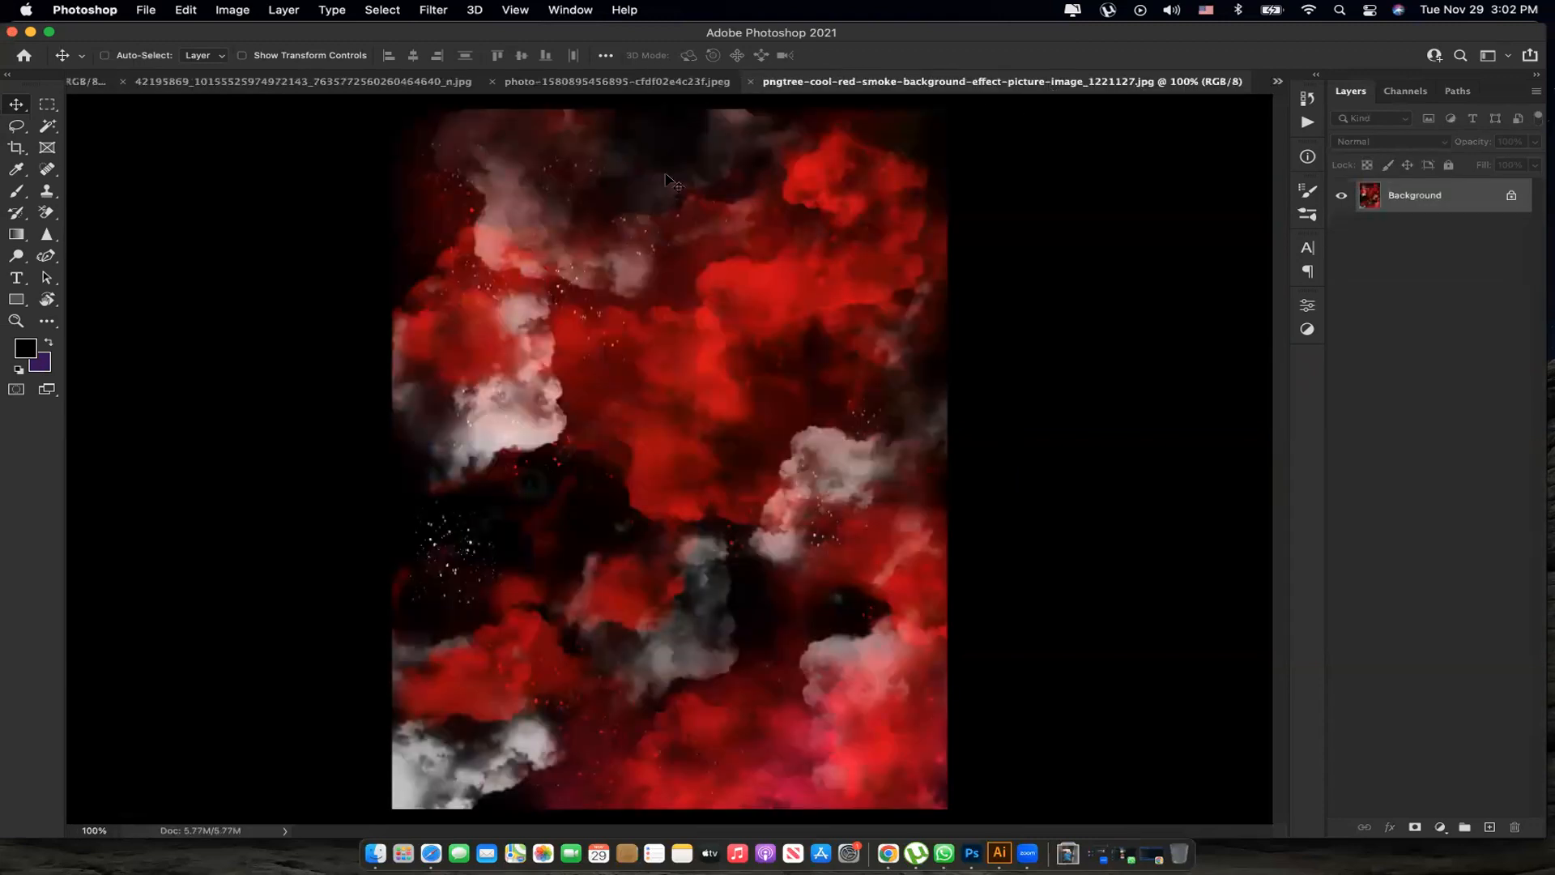
click(574, 87)
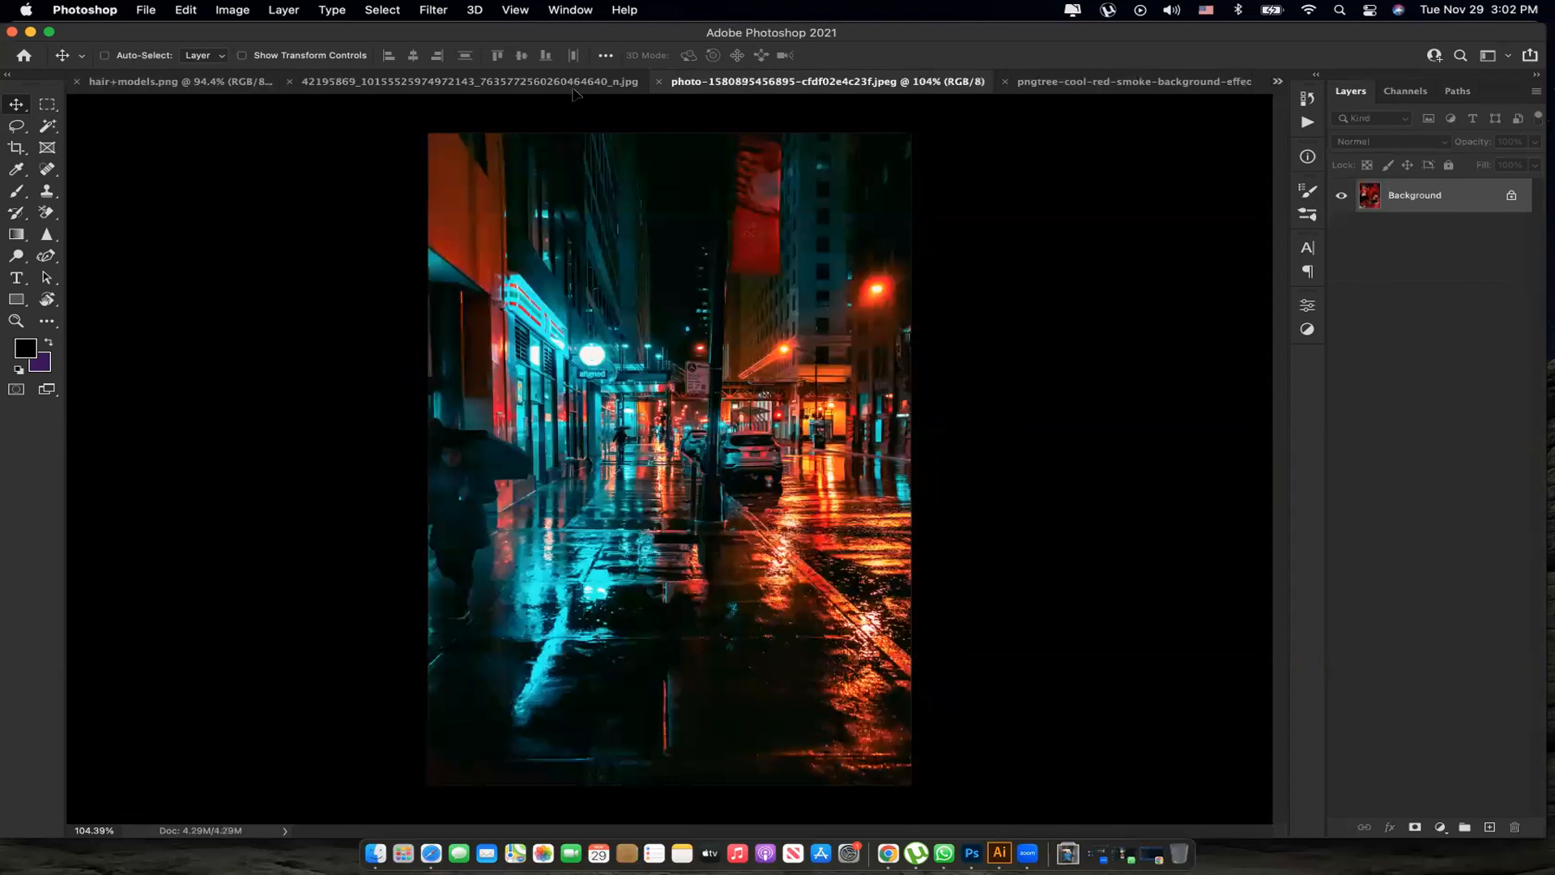
click(466, 84)
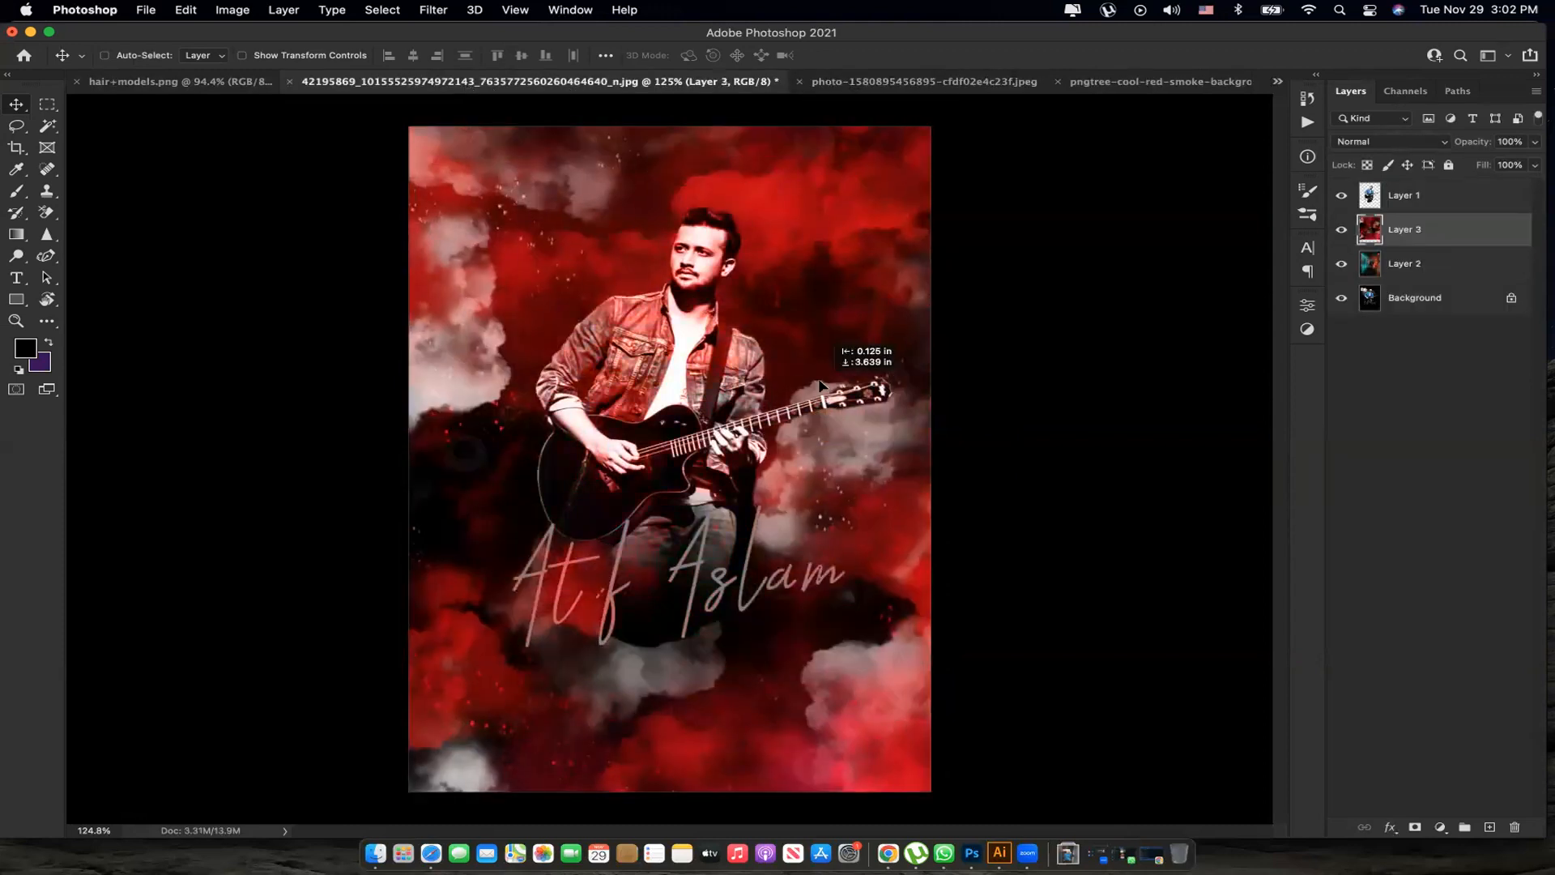
drag(1342, 263, 1341, 298)
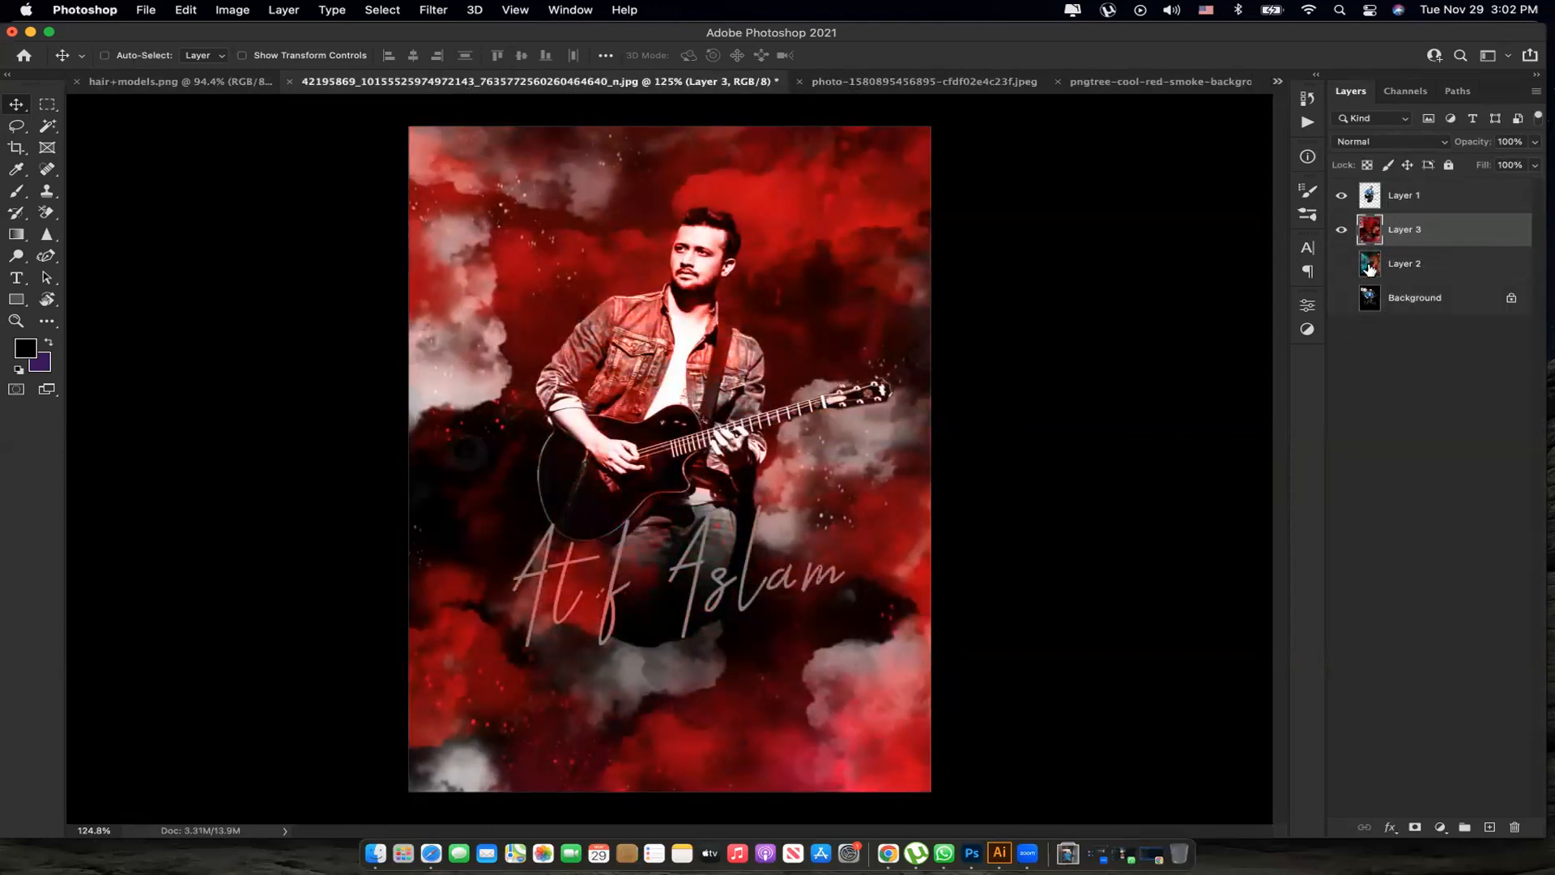
key(super+Tab)
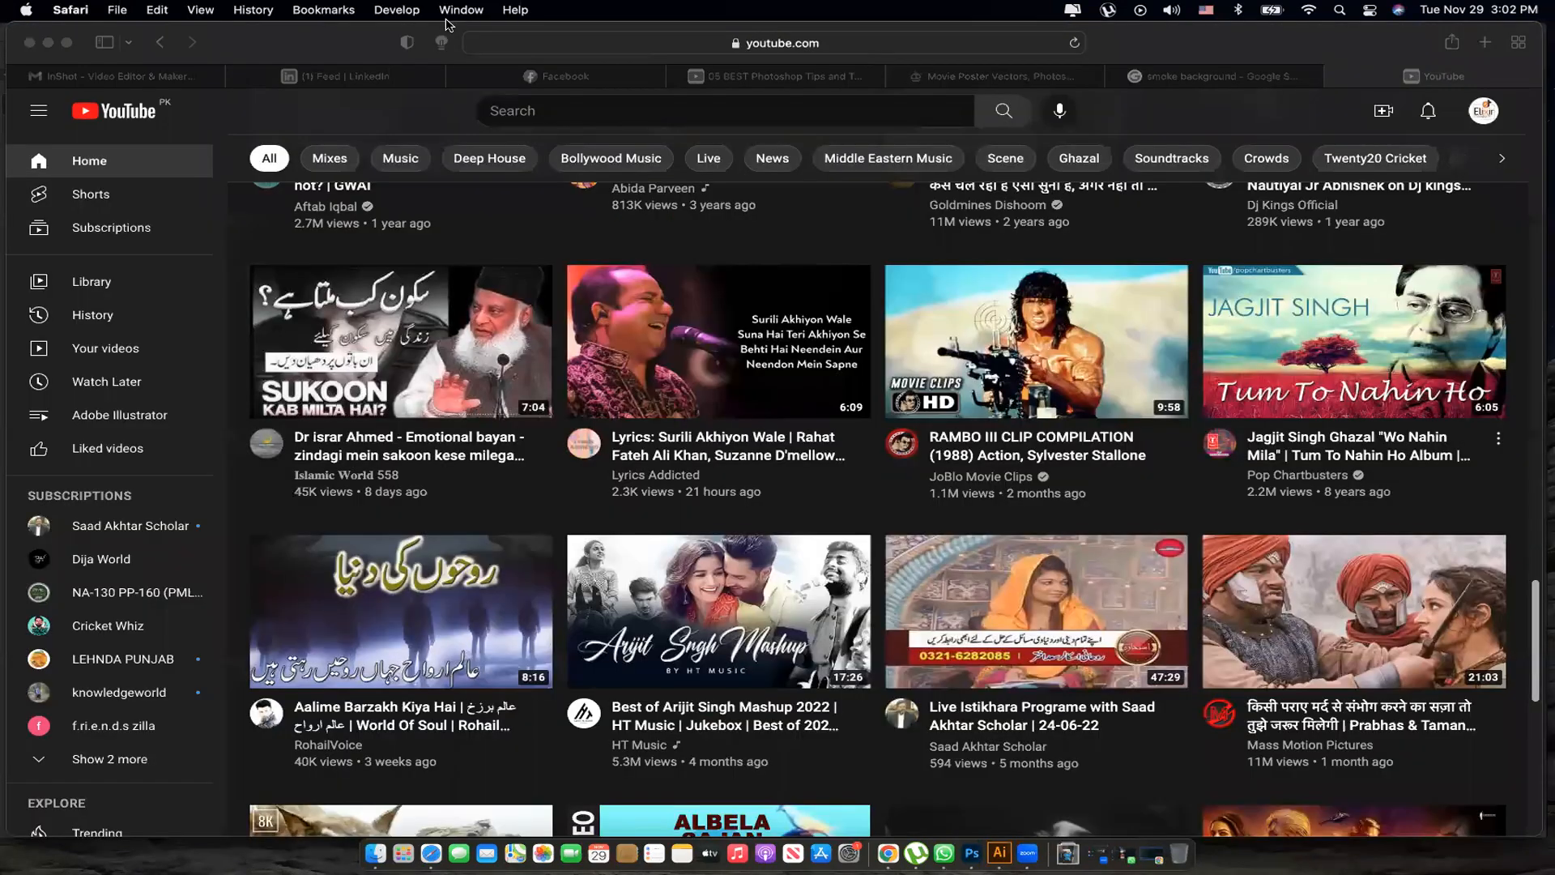
key(ctrl+Up)
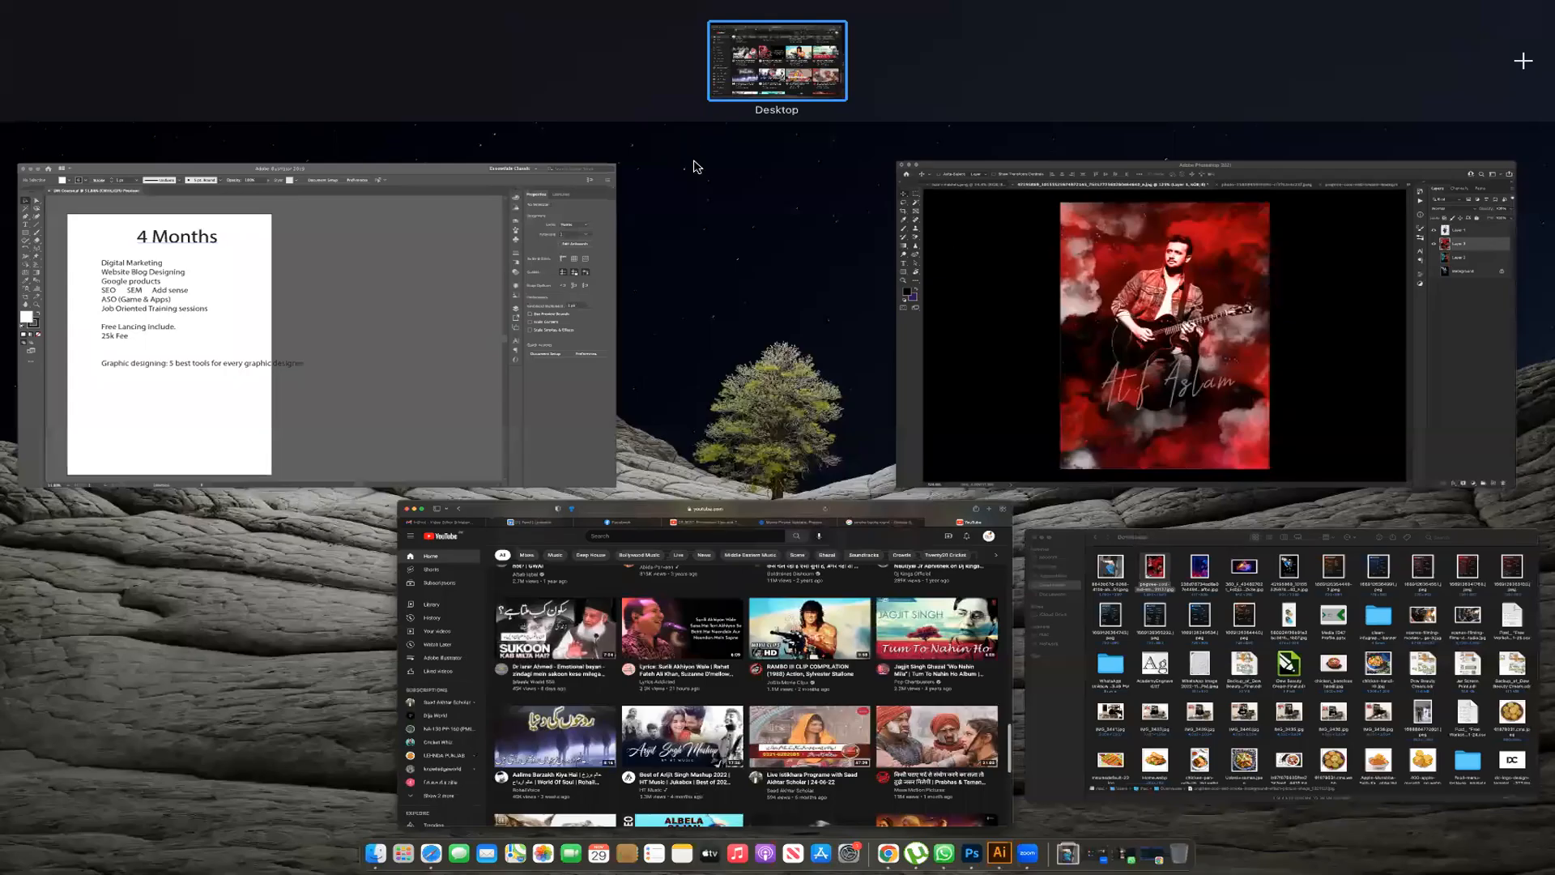
Try a Field Blur of 32 px on the red smoke in Layer 3, and switch it off.
click(434, 11)
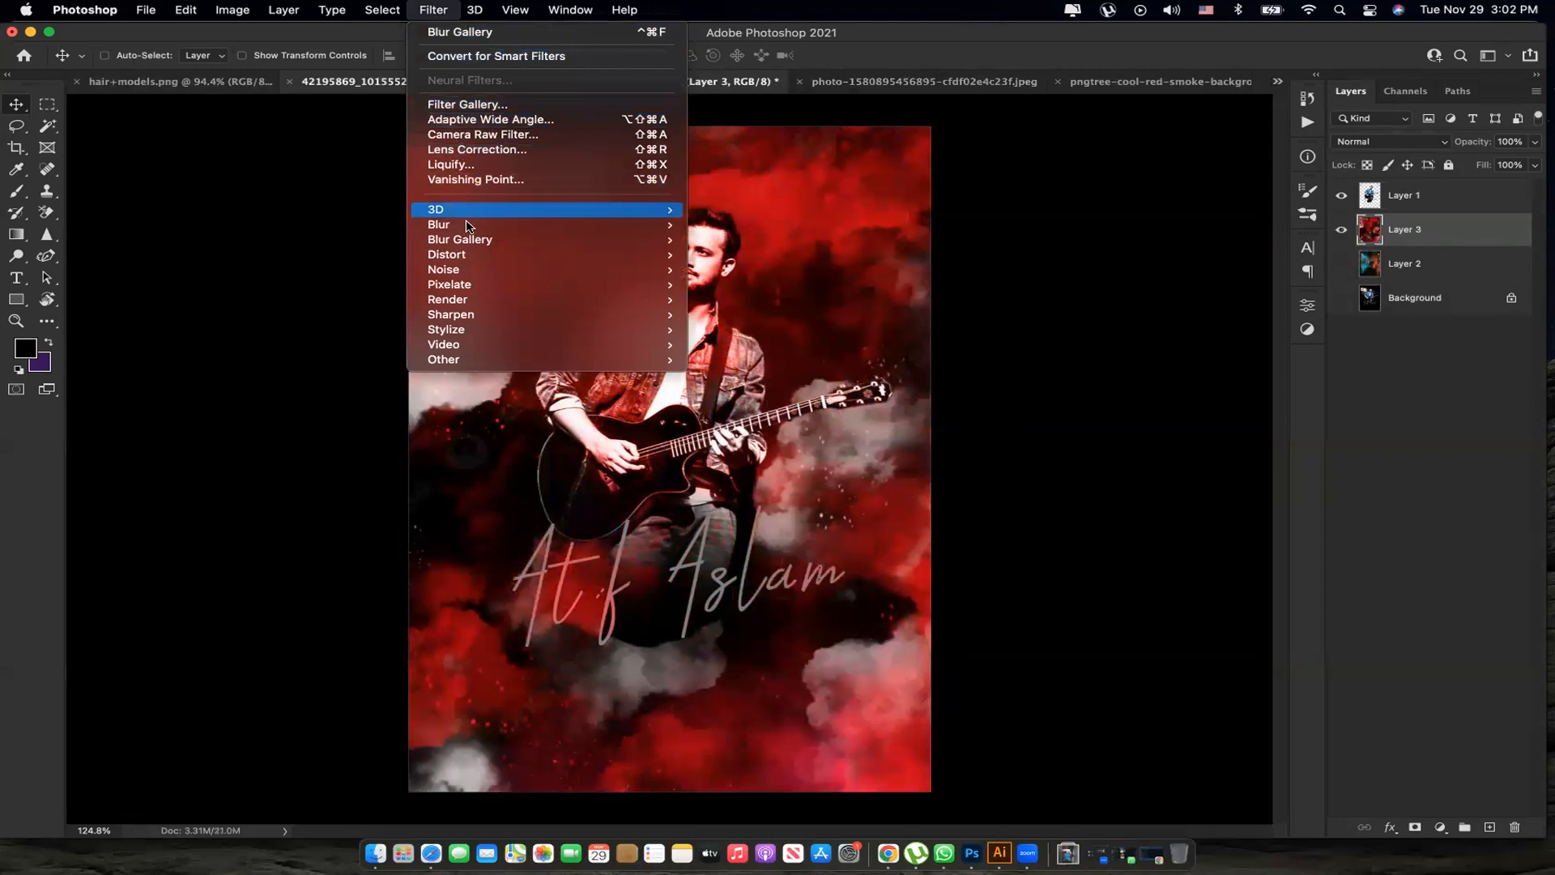
mouse_move(490, 241)
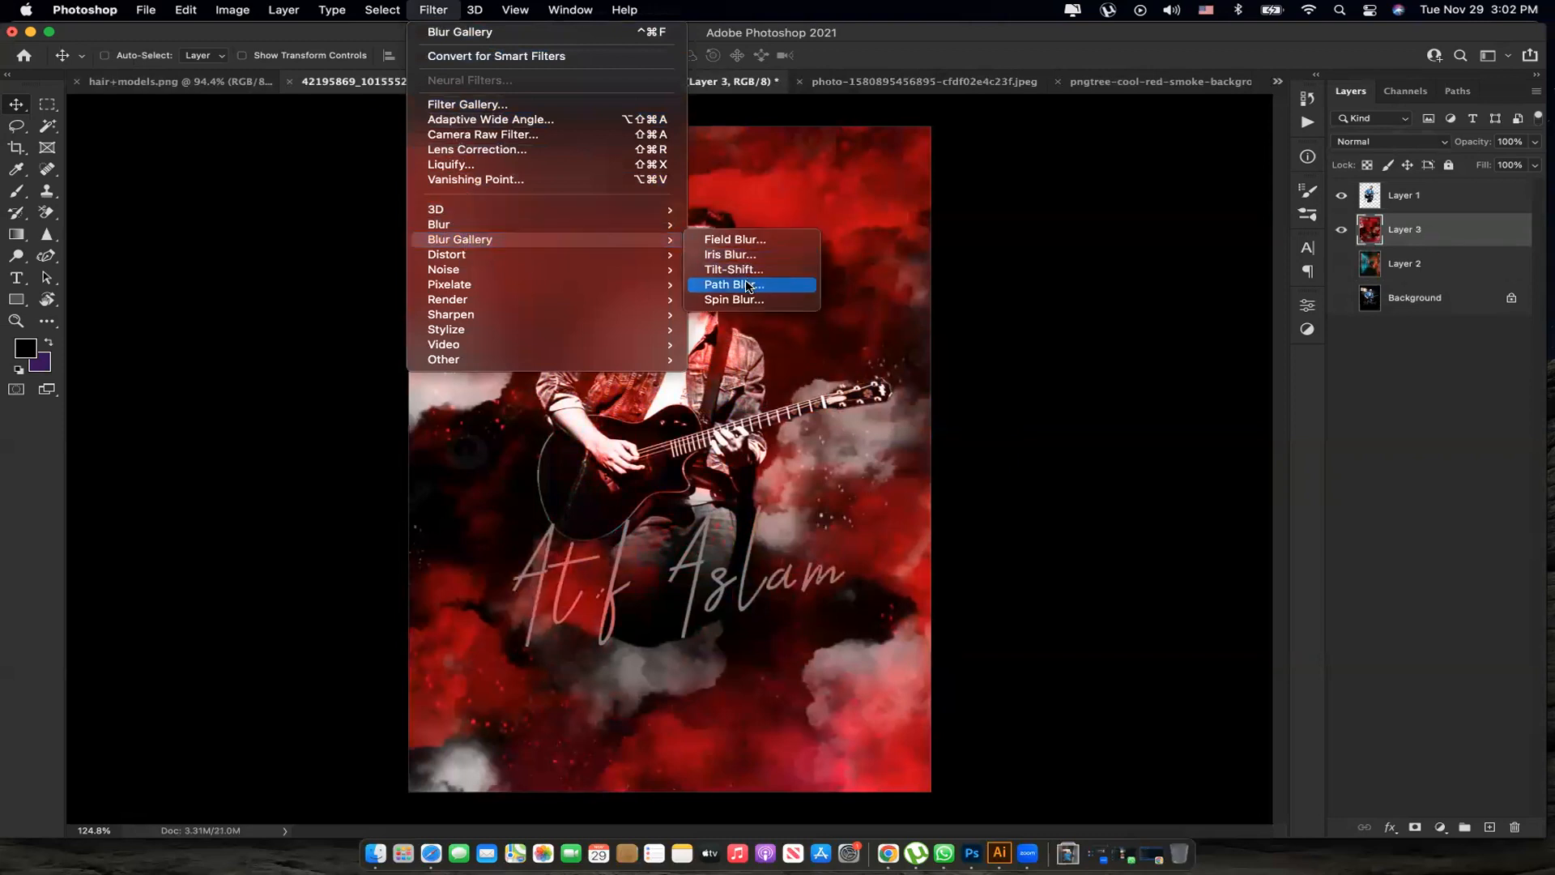
click(725, 242)
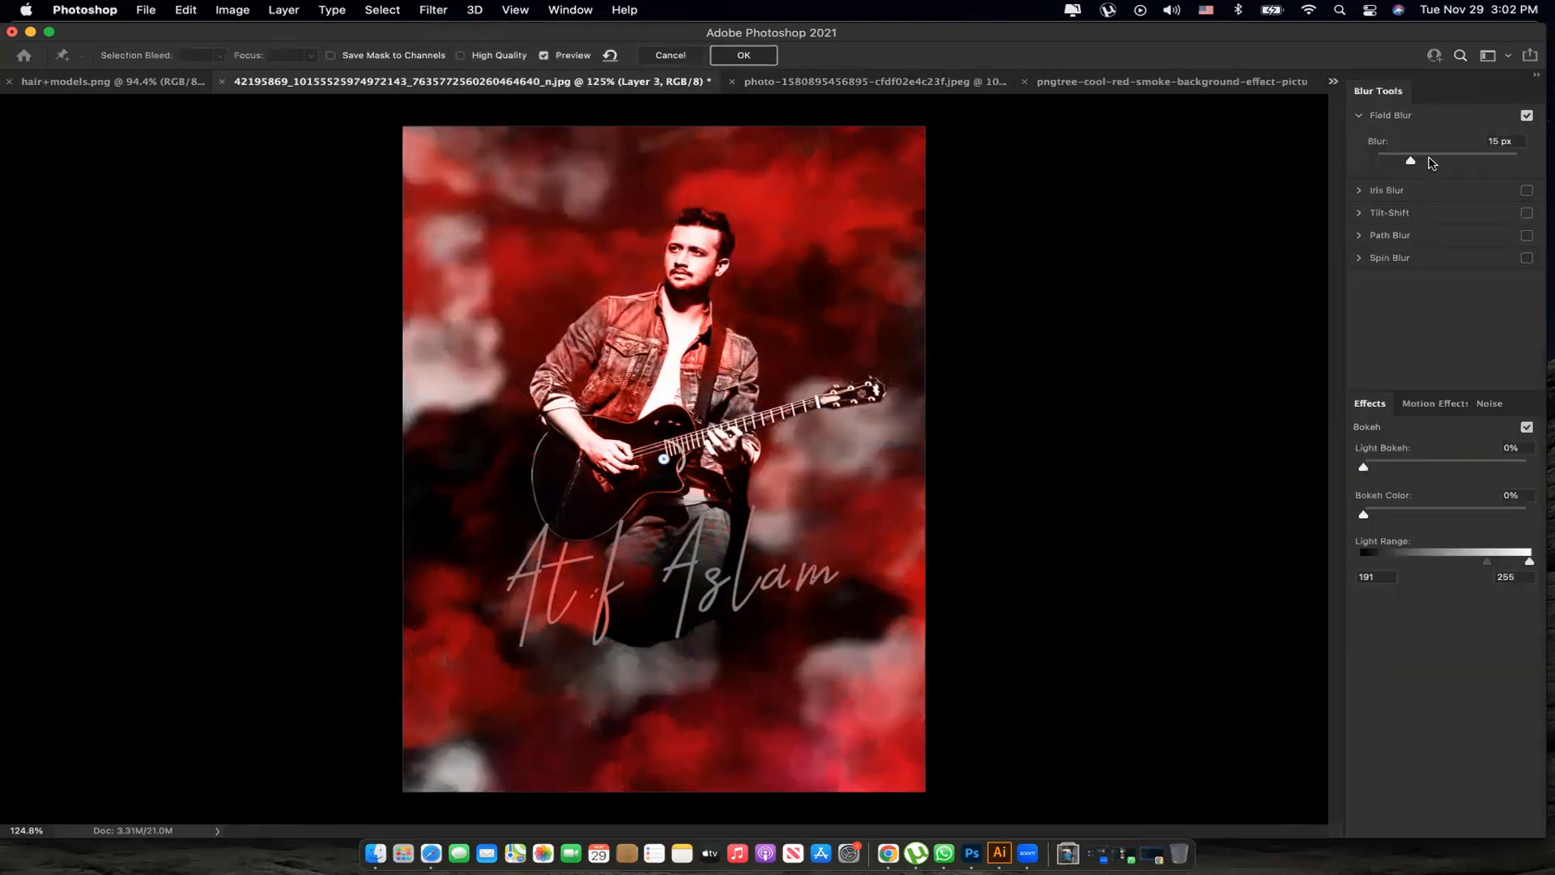
click(1430, 159)
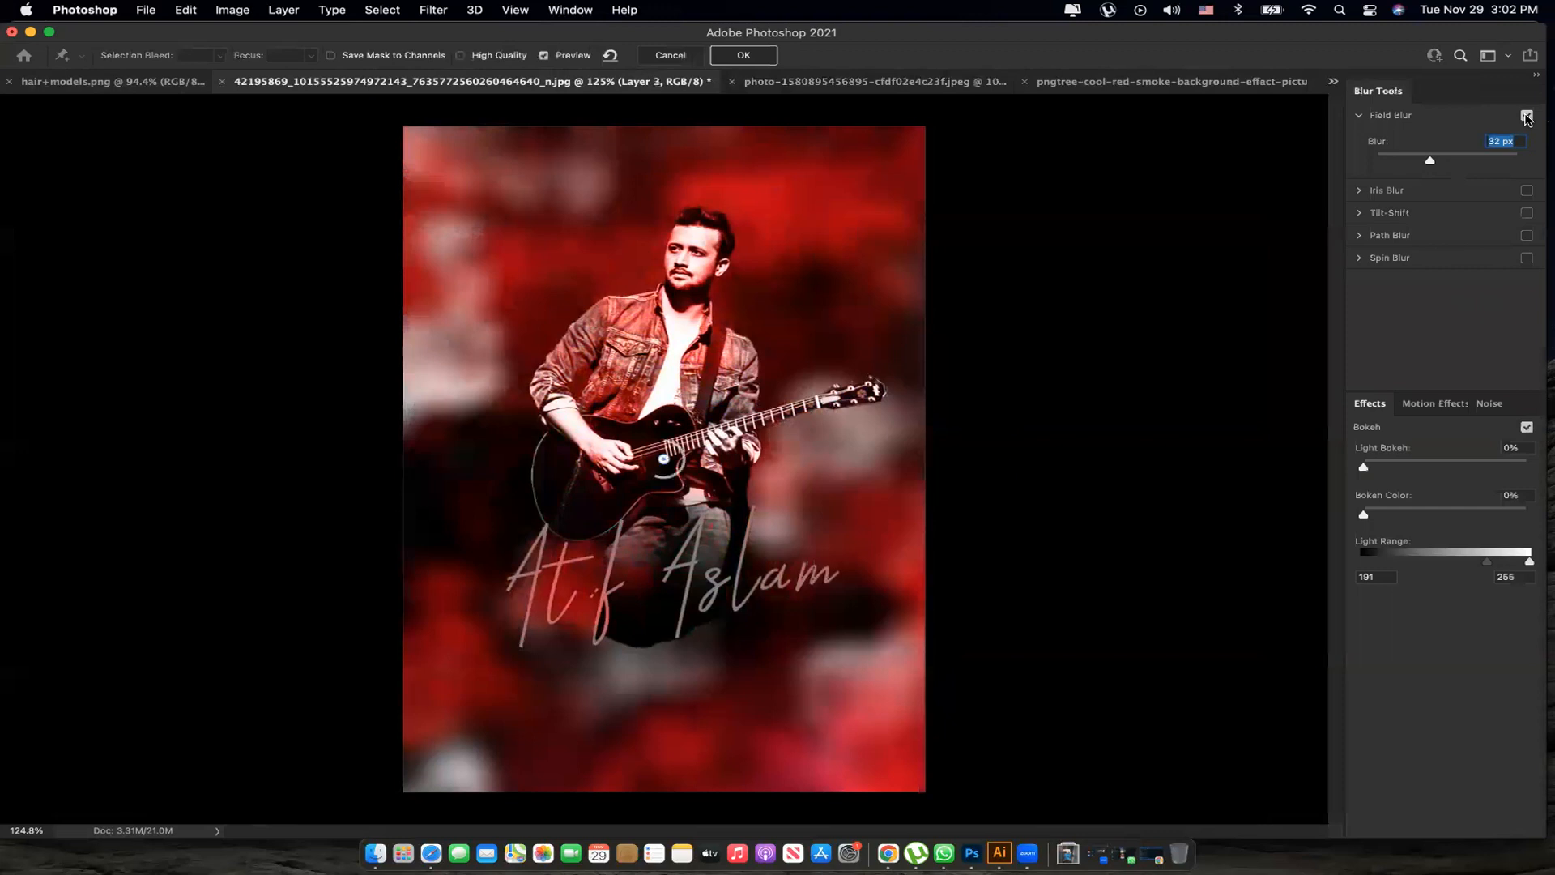
click(1527, 116)
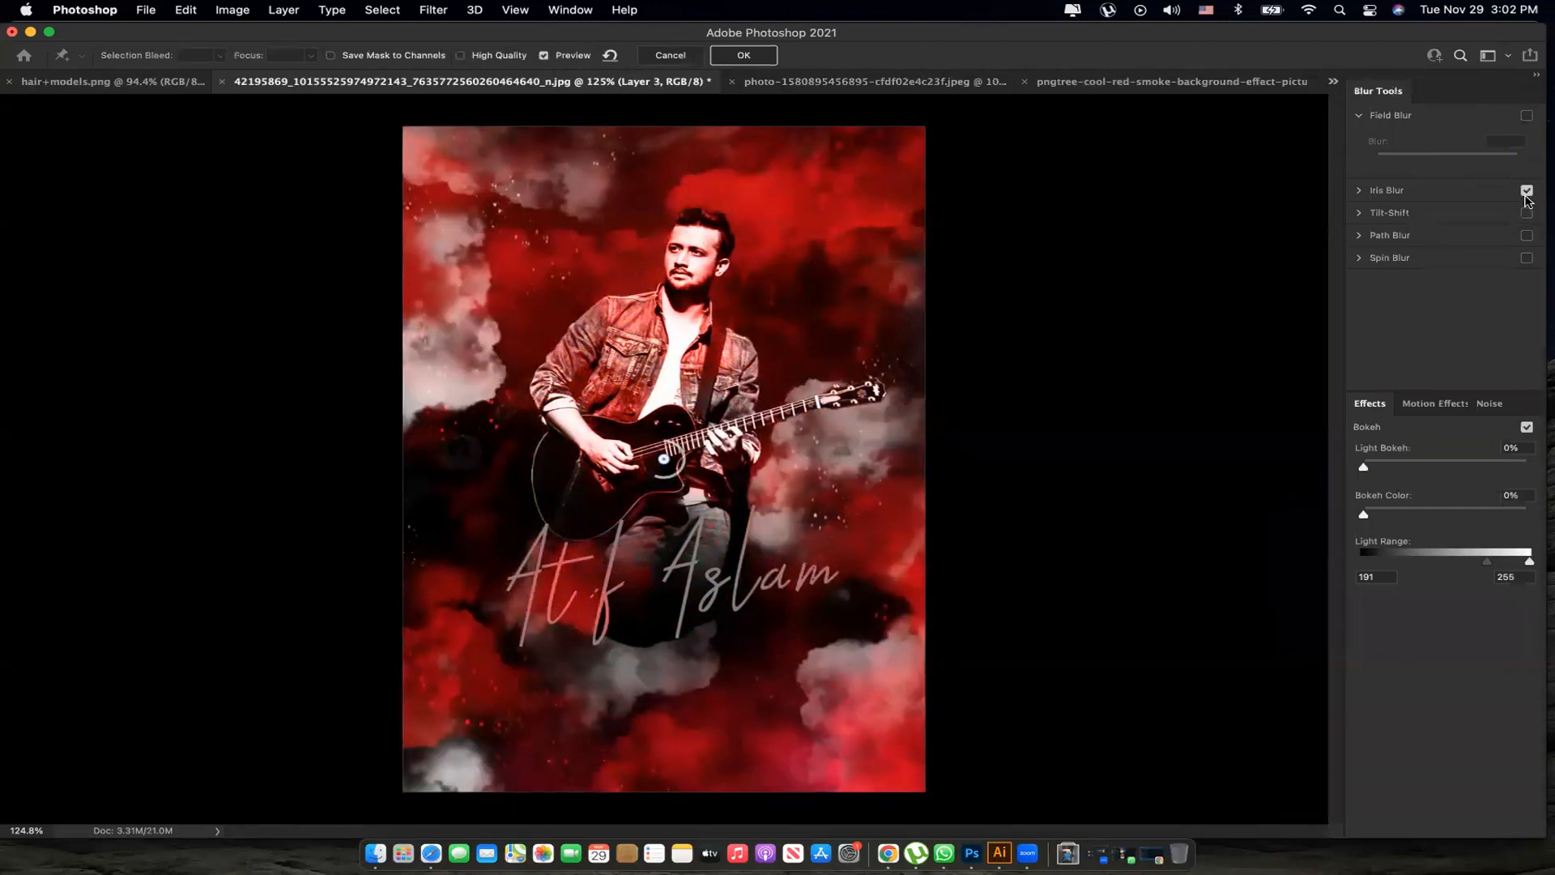
Apply an Iris Blur of 81 px to Layer 3, with a rounded ellipse stretched around the singer and guitar.
click(1357, 191)
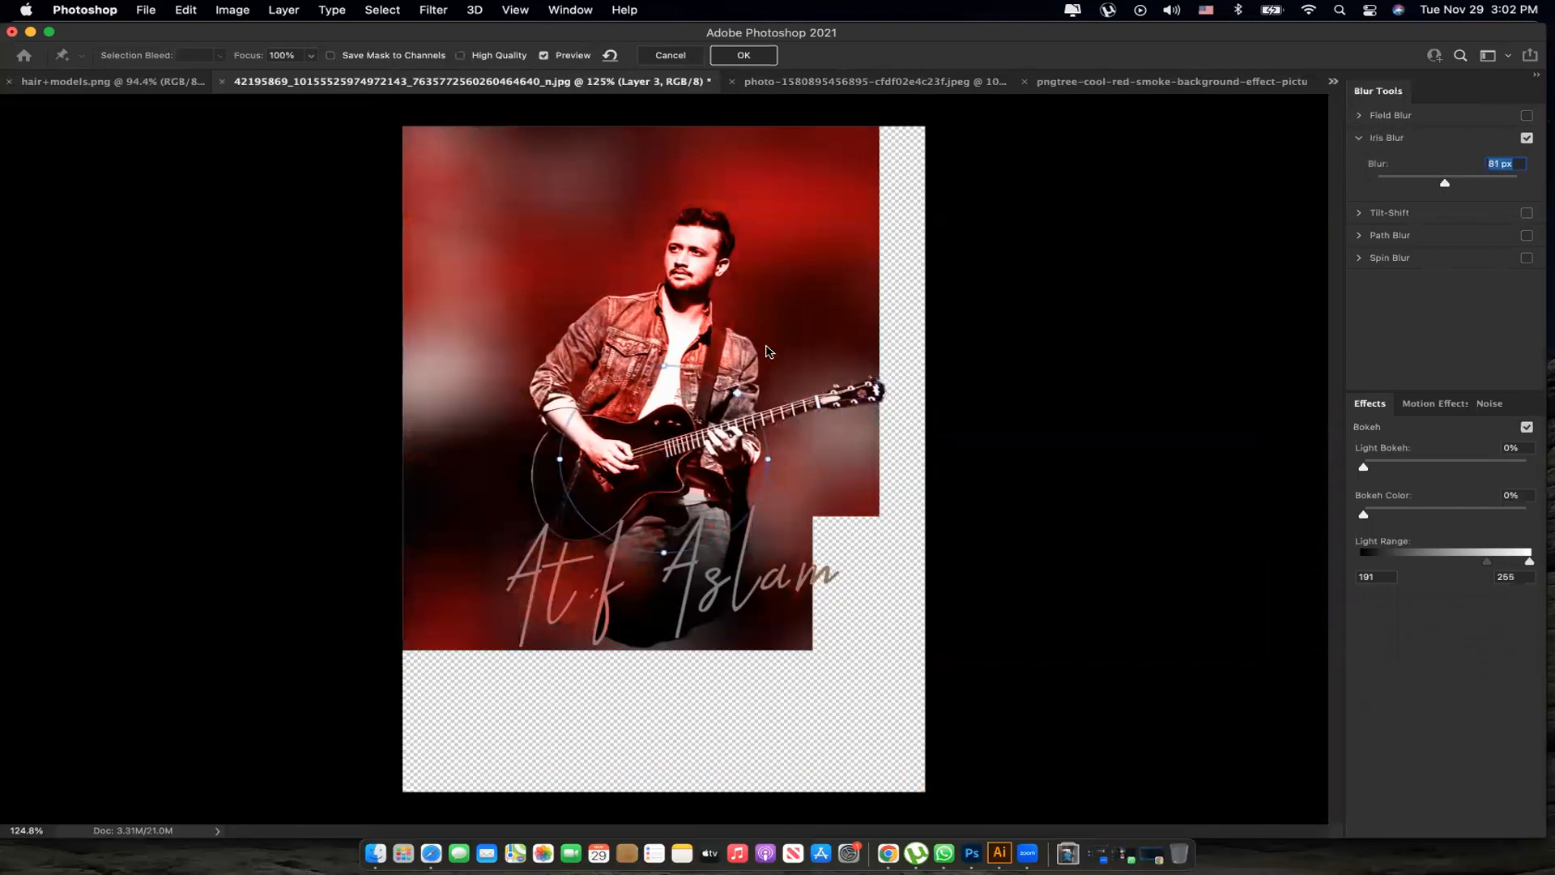
drag(737, 396, 760, 373)
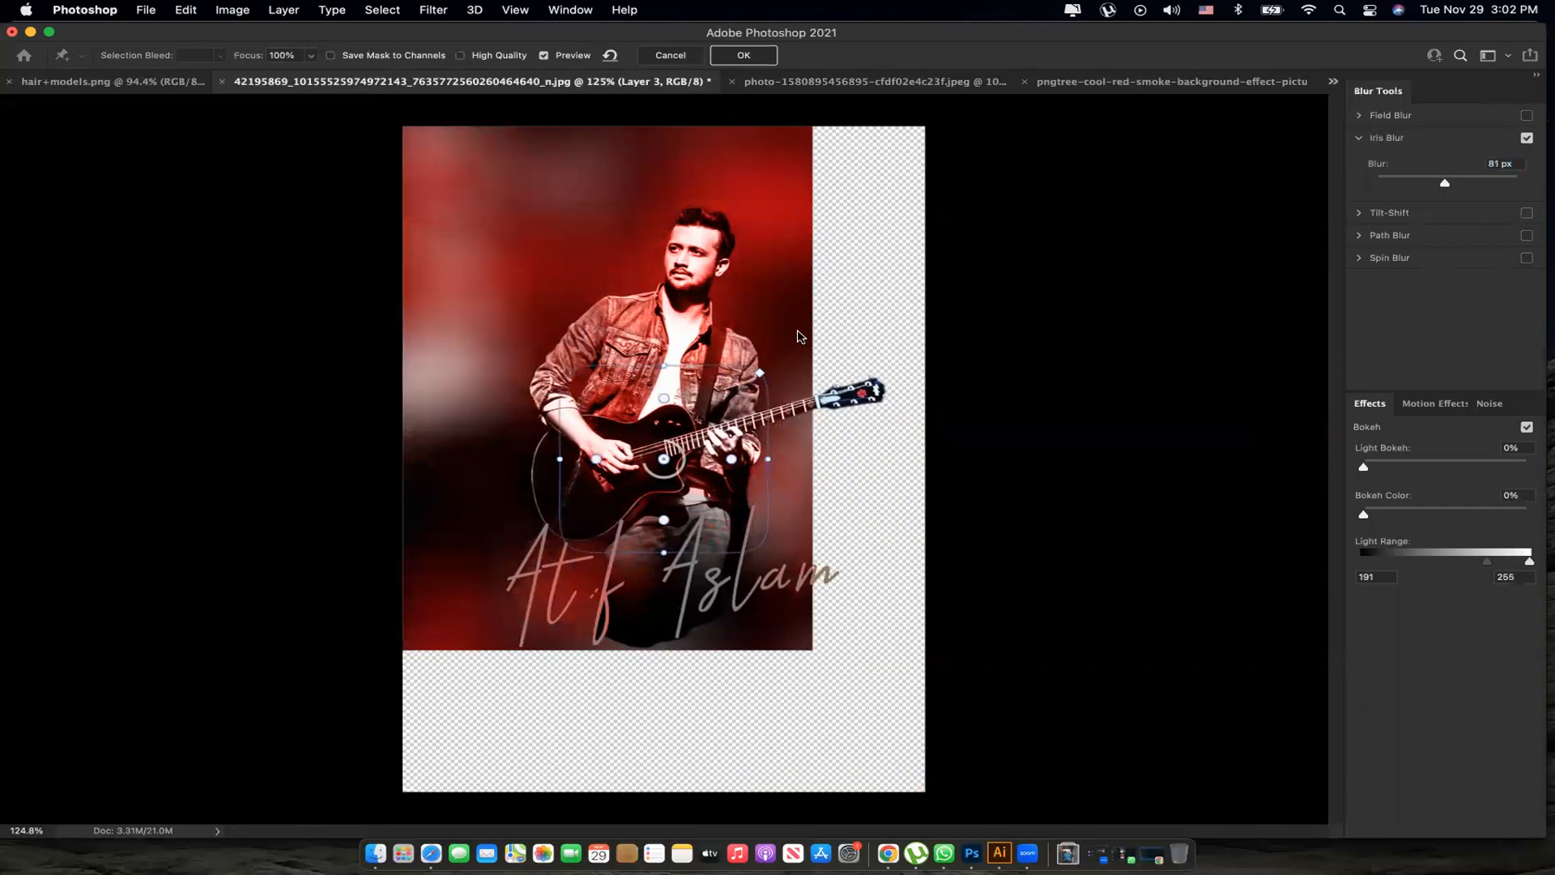
drag(767, 459, 859, 469)
drag(667, 365, 684, 207)
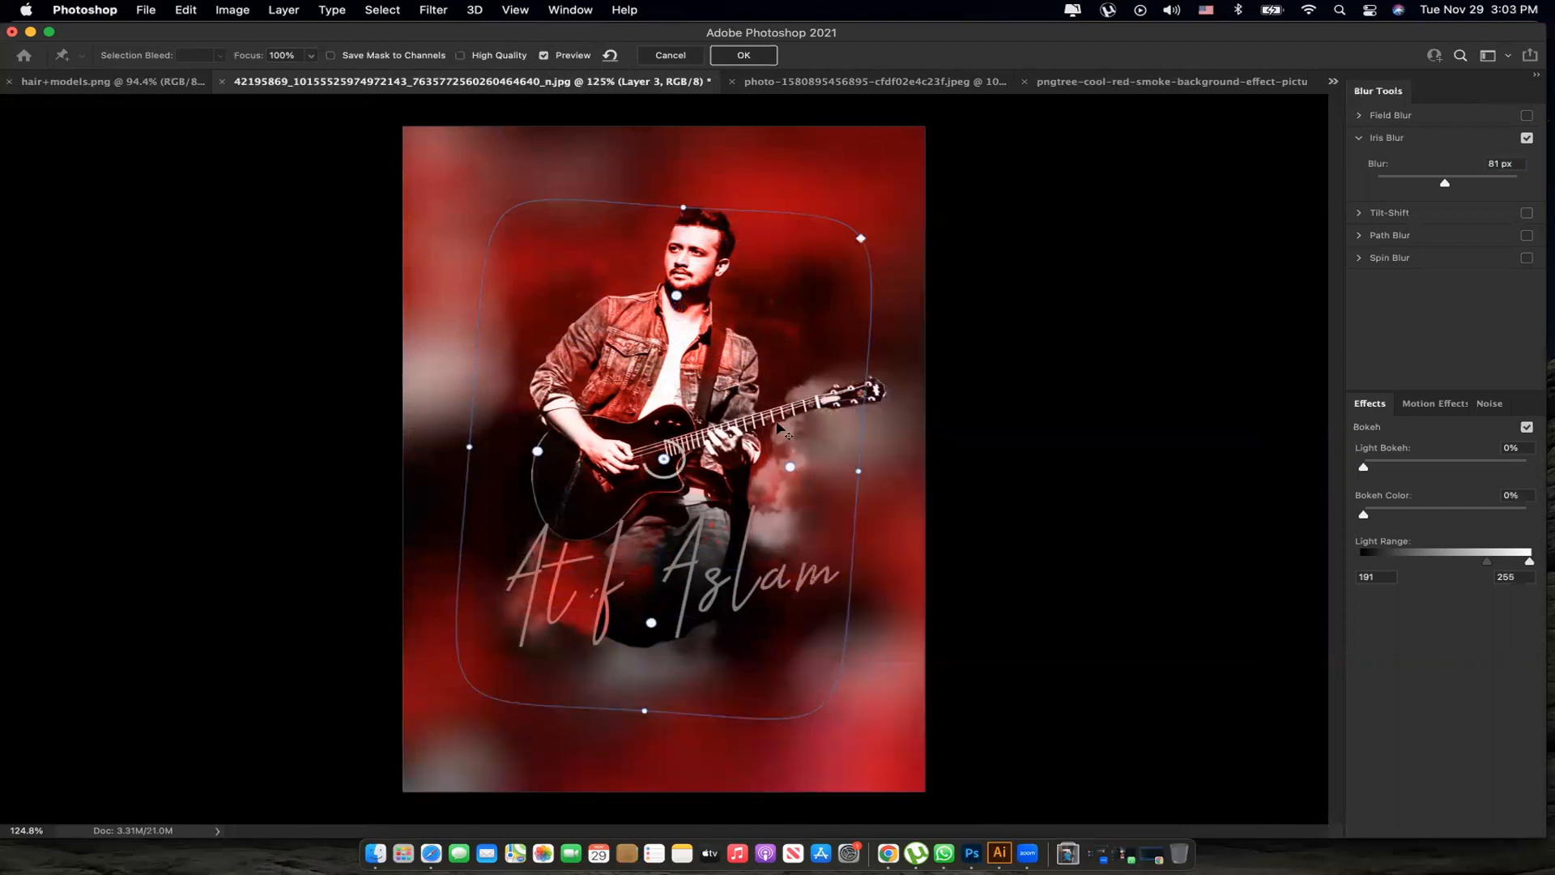
drag(679, 465, 665, 465)
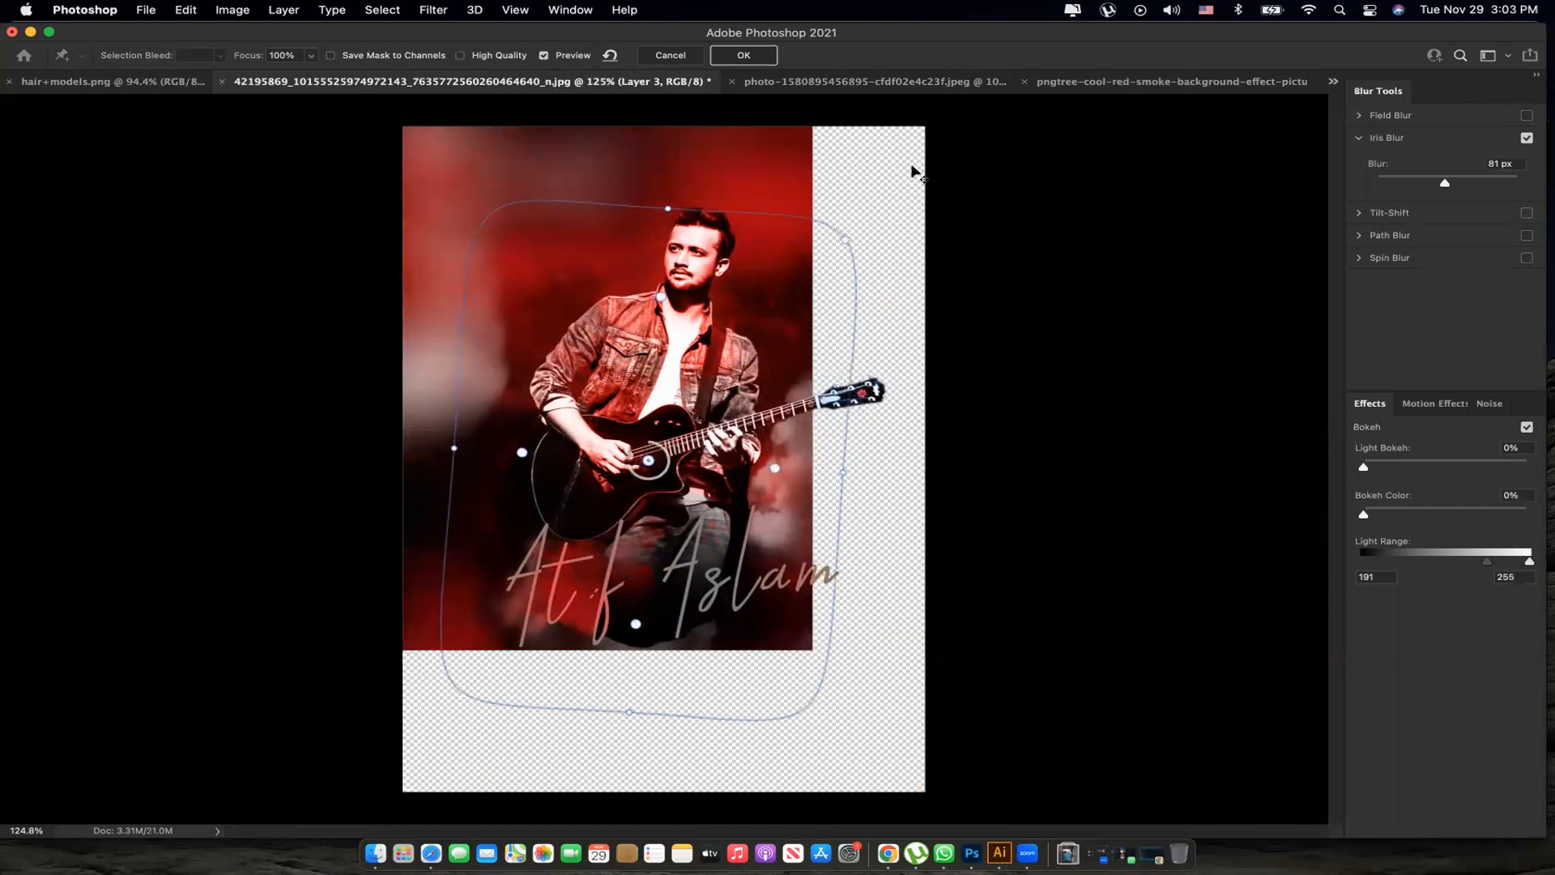
drag(845, 244, 818, 277)
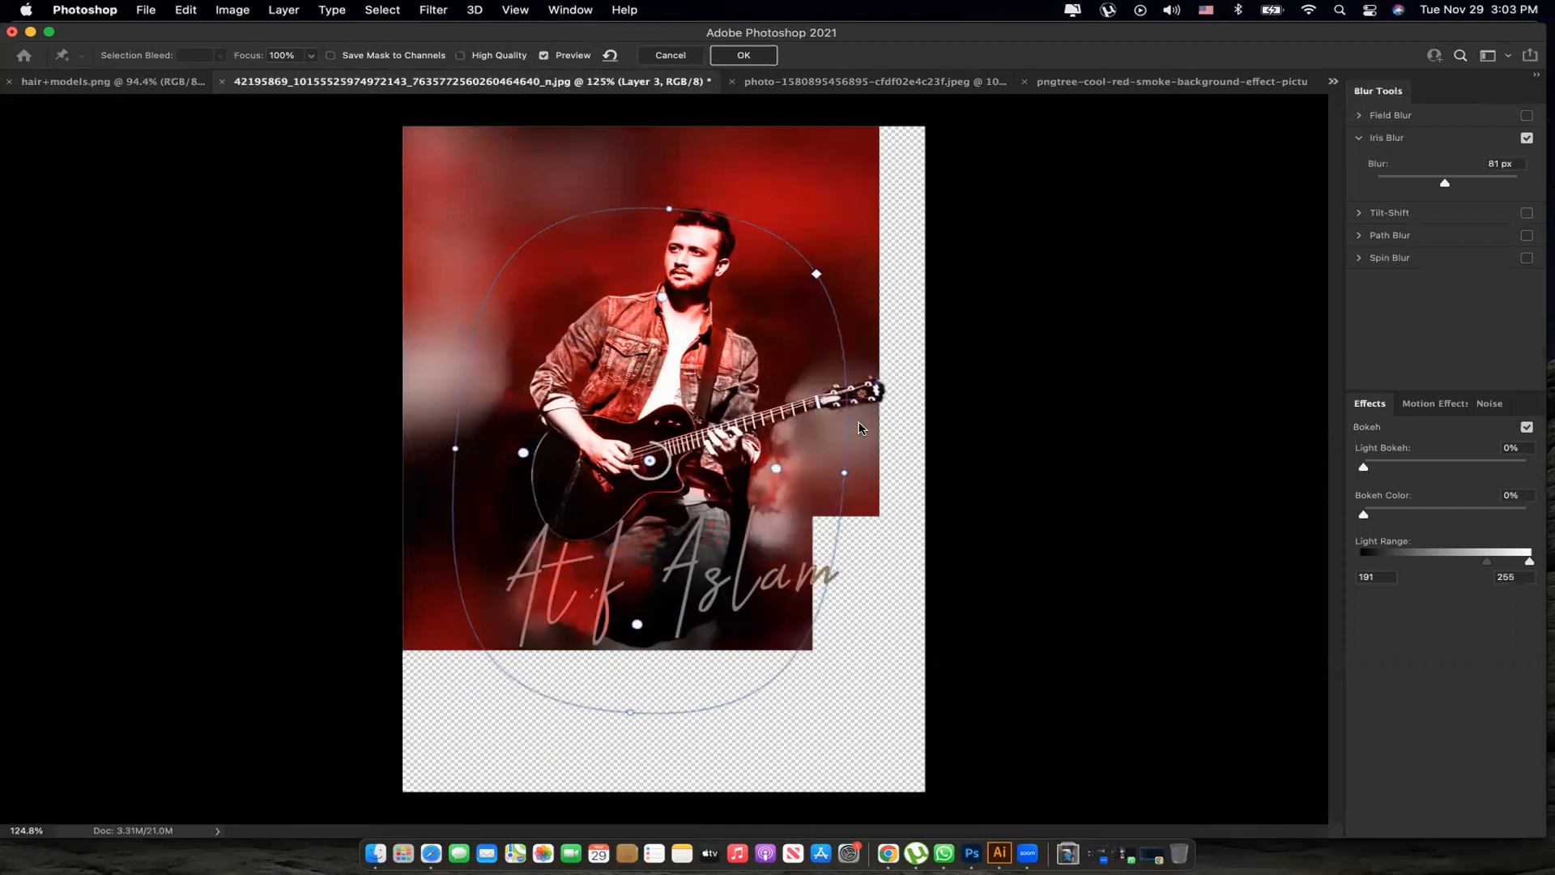
drag(846, 473, 877, 483)
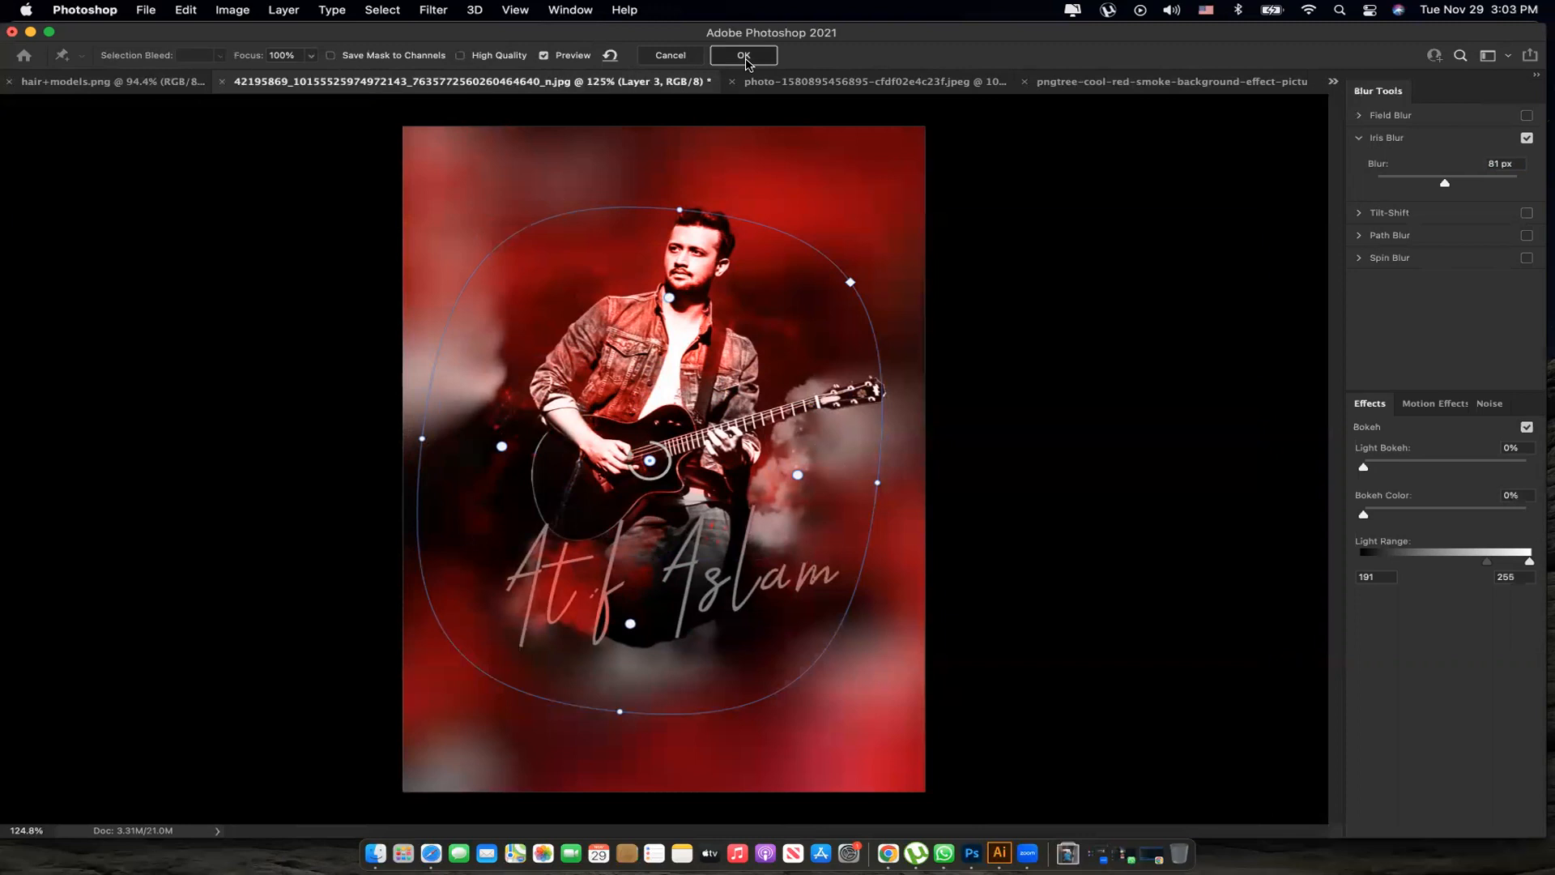
click(746, 58)
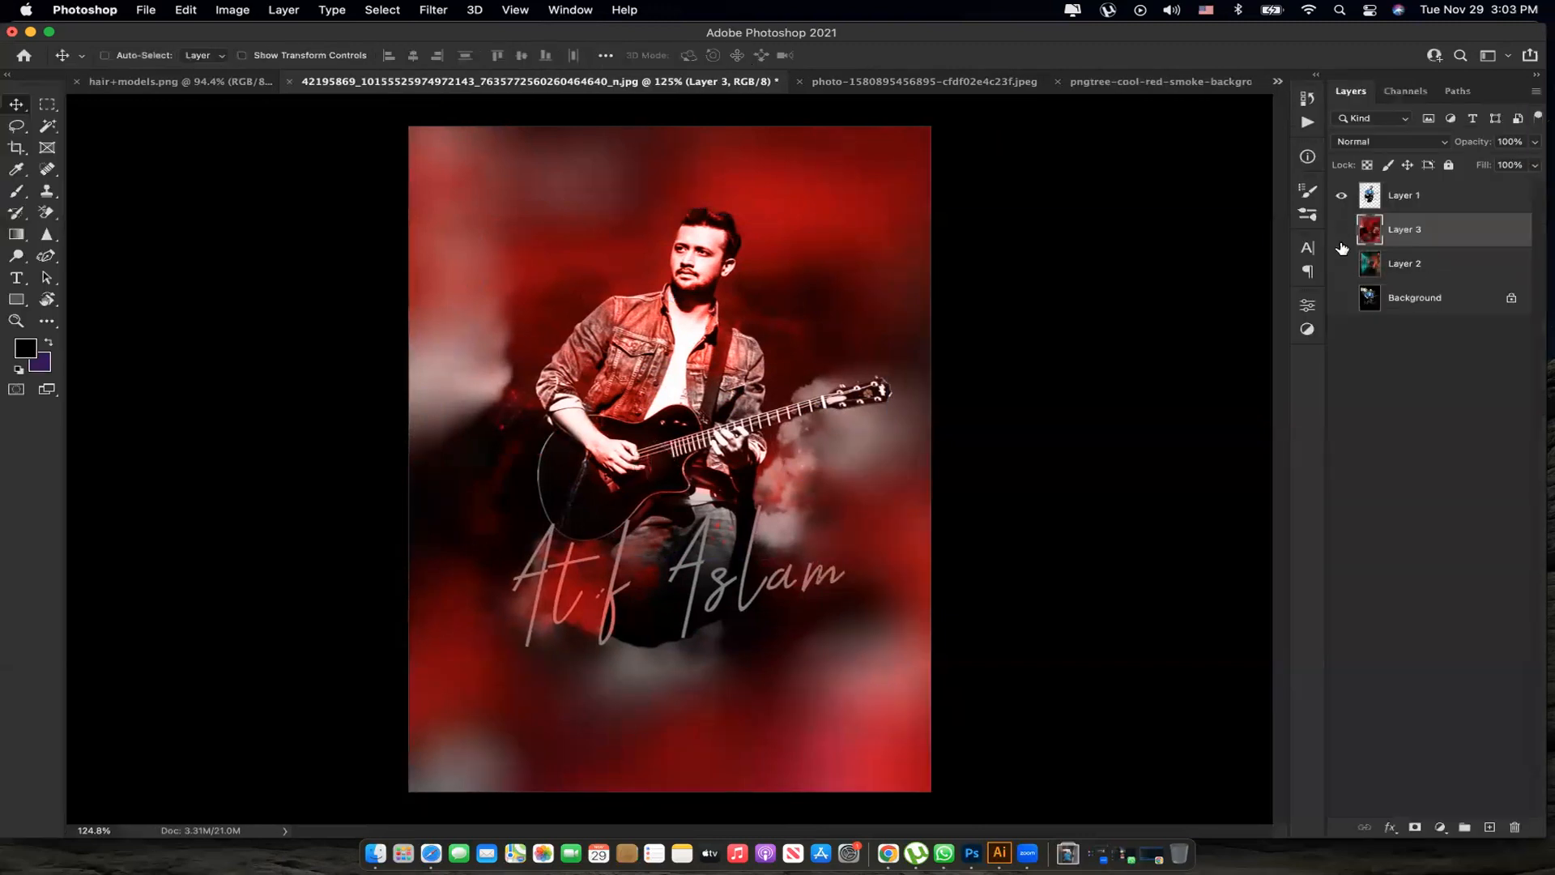
Hide Layer 3, show Layer 2 and the Background, and make Layer 2 the active layer.
click(1341, 263)
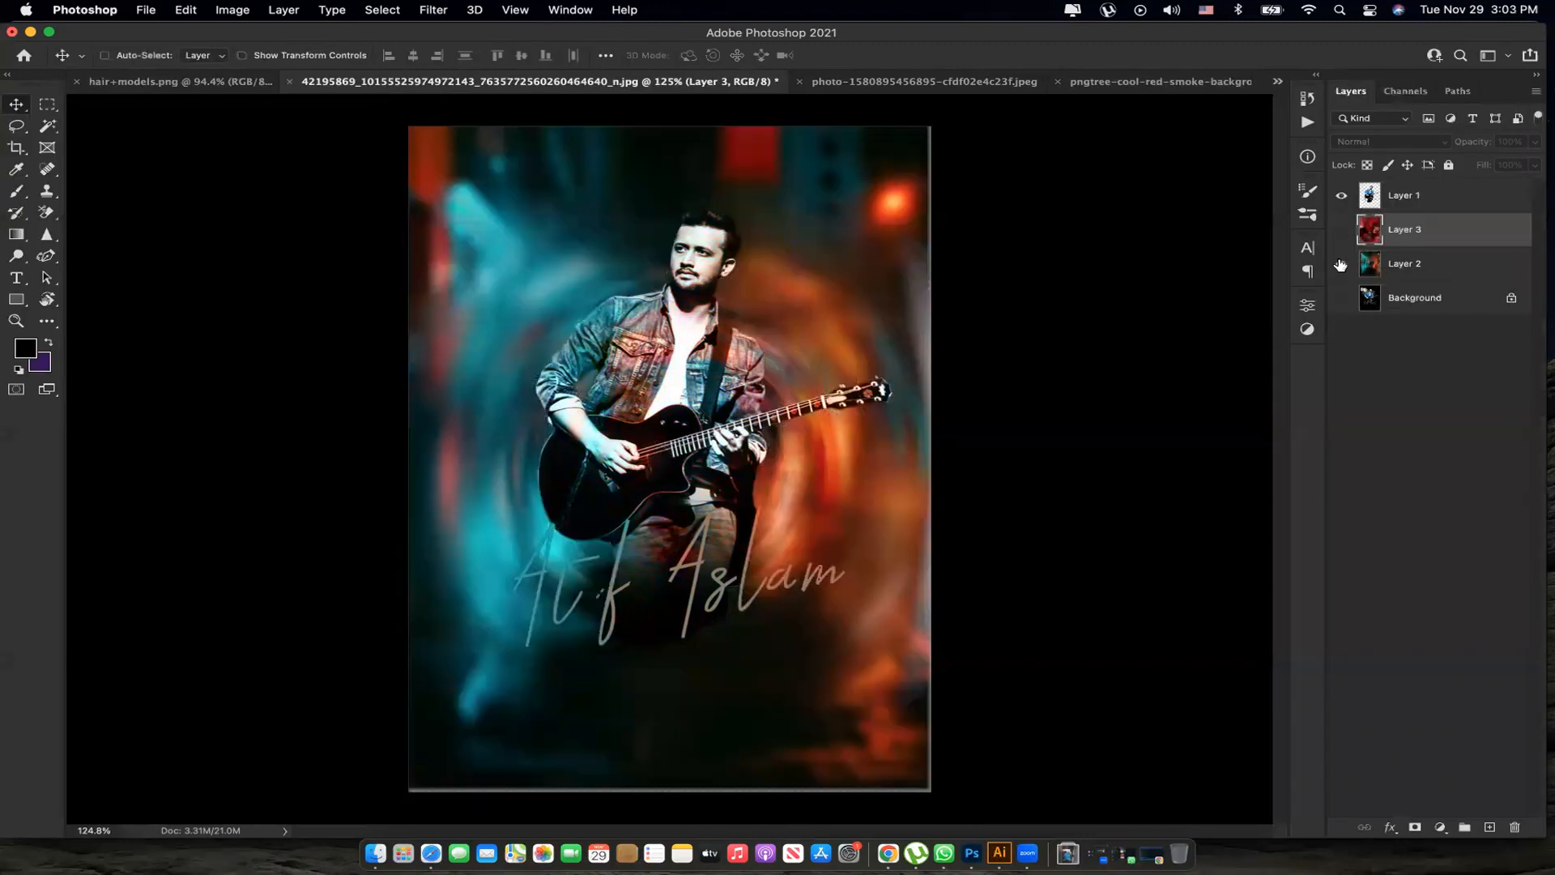
click(1341, 298)
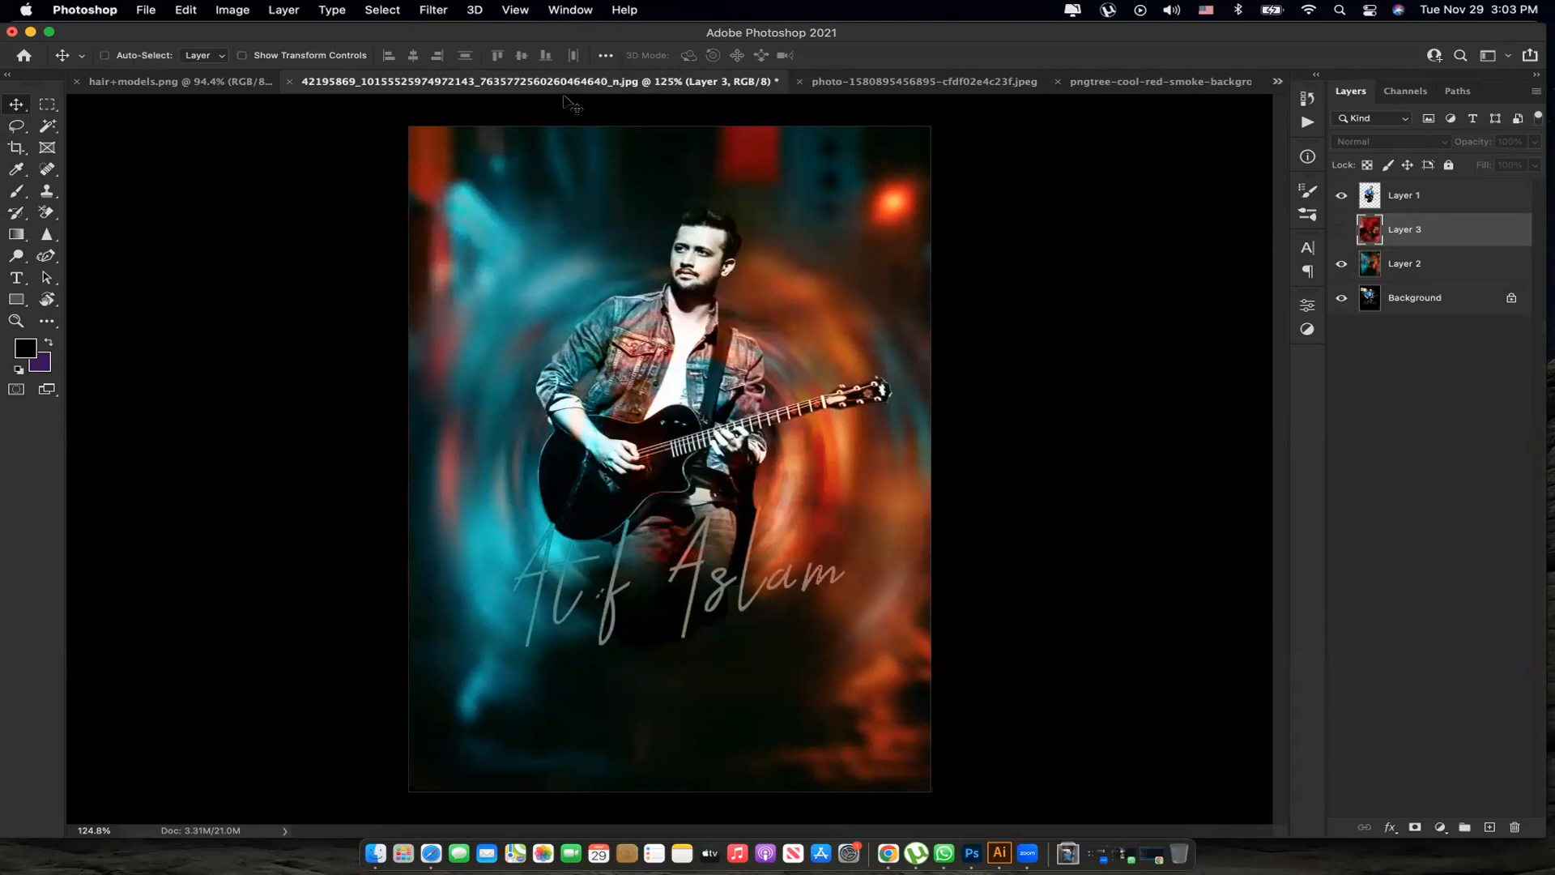
click(438, 11)
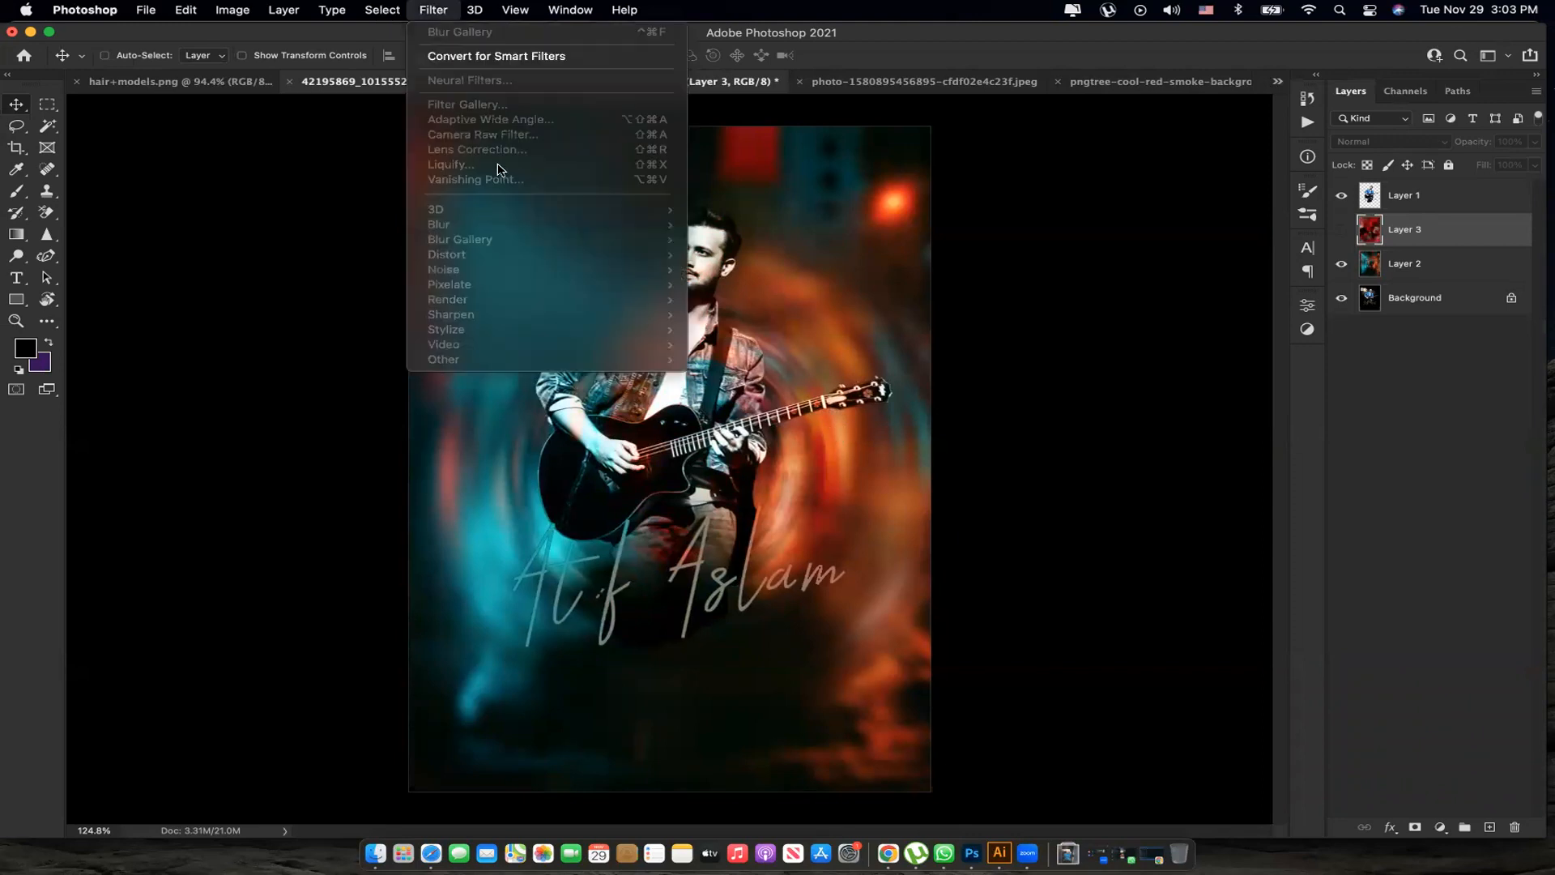
click(1345, 227)
click(1399, 265)
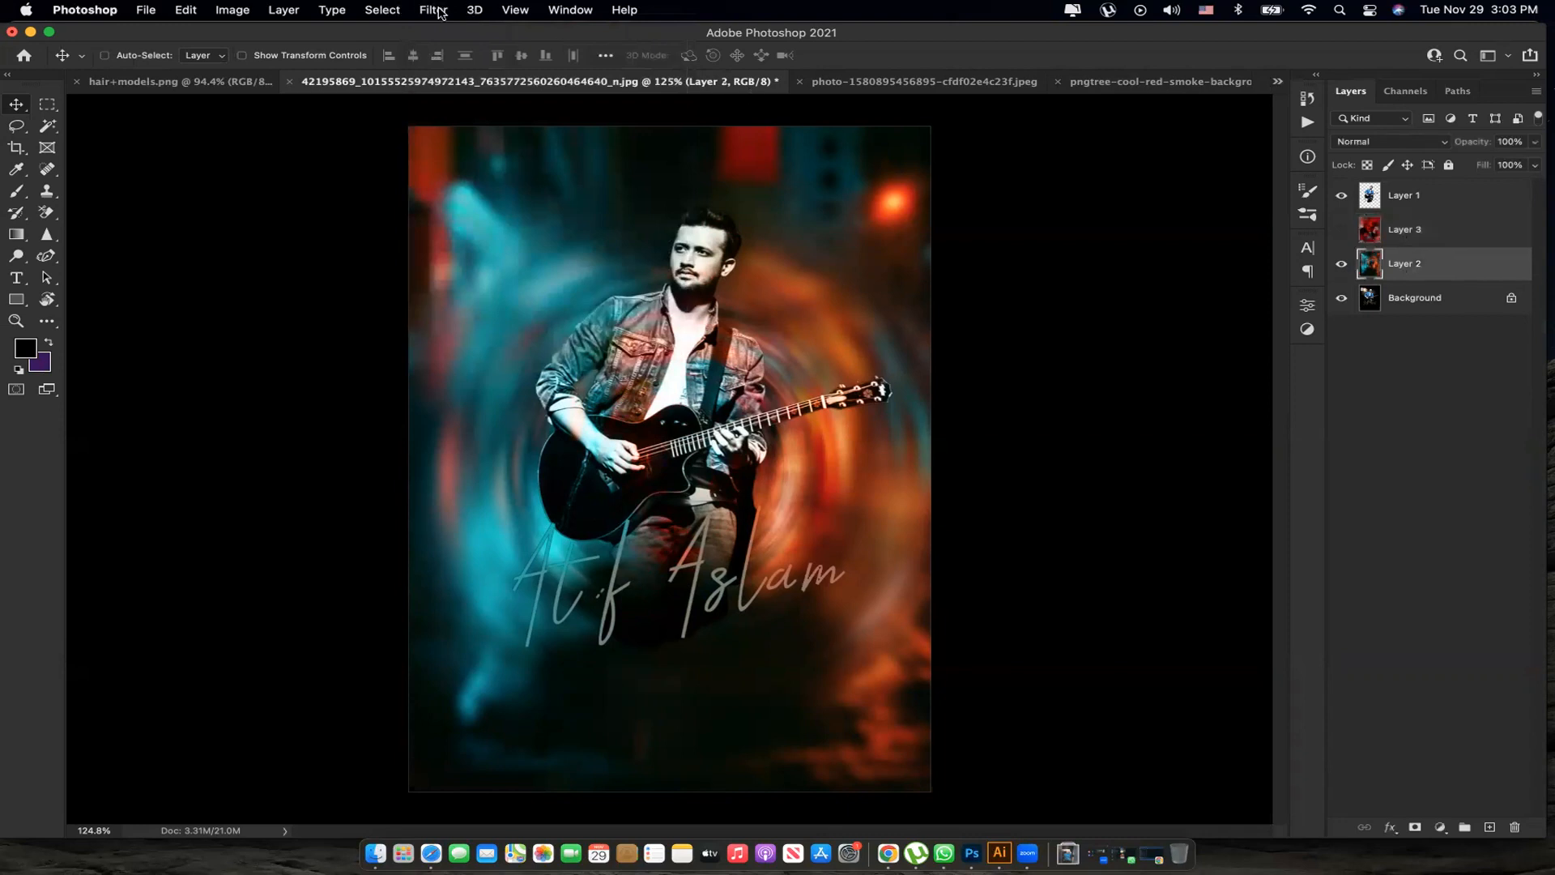
Hide Layer 2 and toggle Layer 1 off and on to compare the cut-out with the original Background.
click(438, 11)
mouse_move(466, 240)
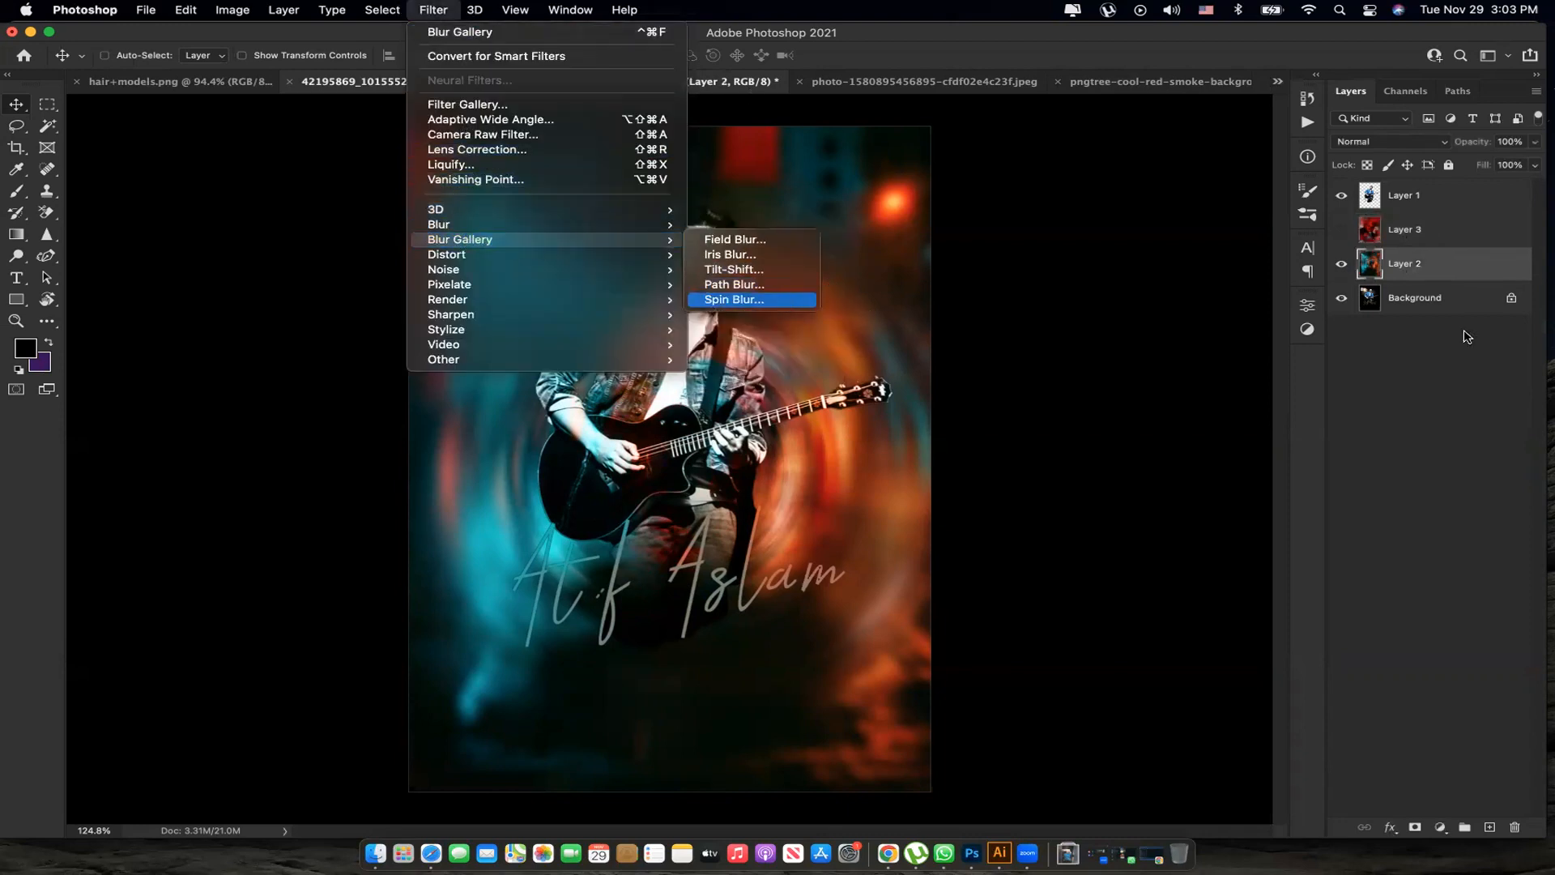
click(1411, 263)
click(1343, 264)
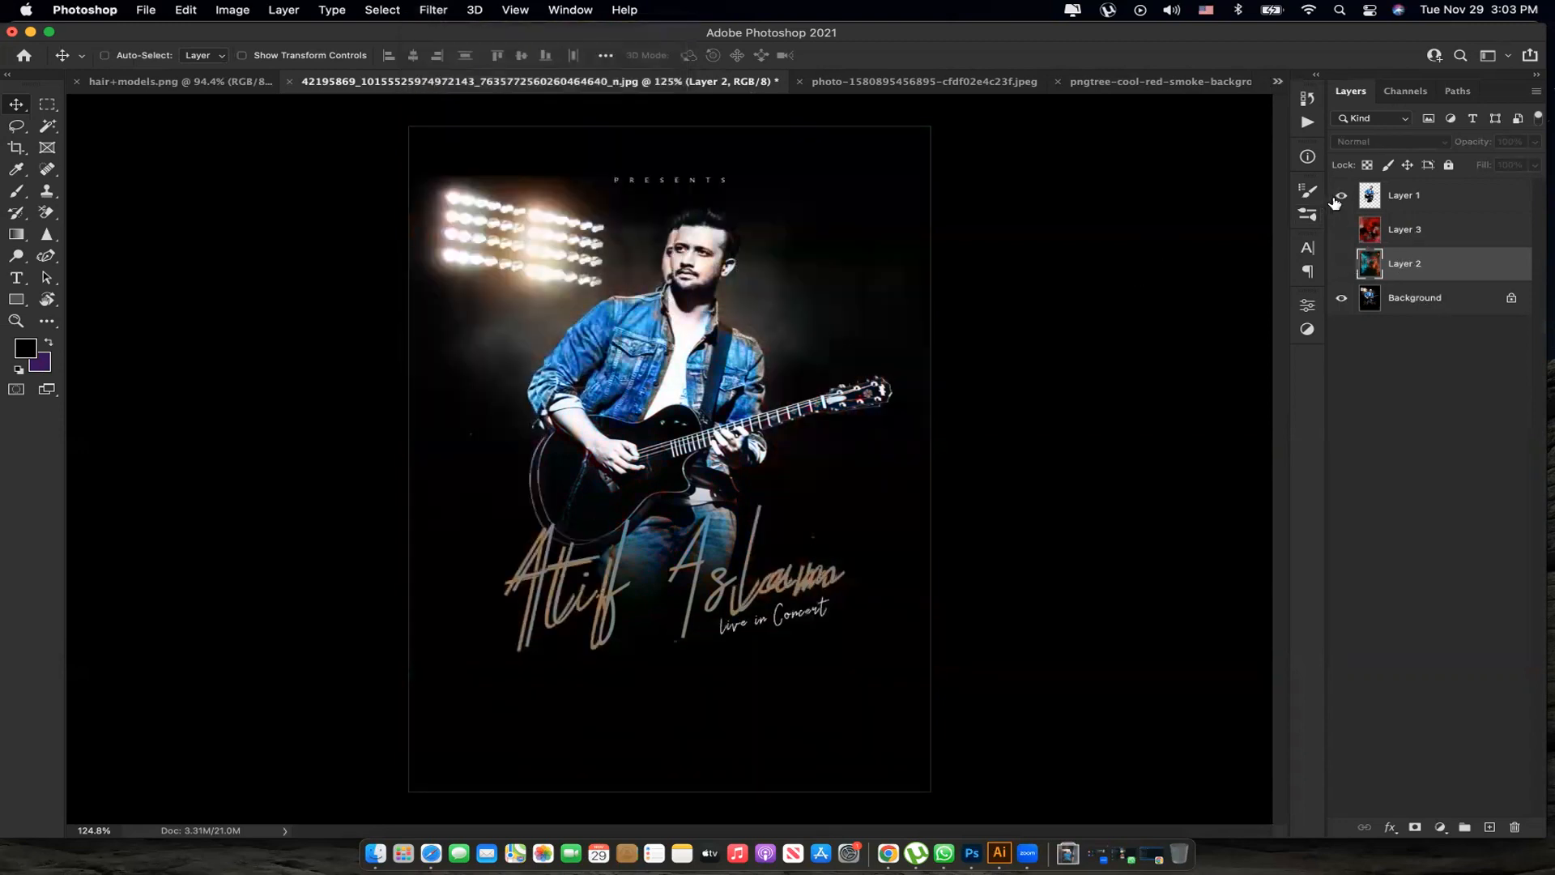
click(1342, 196)
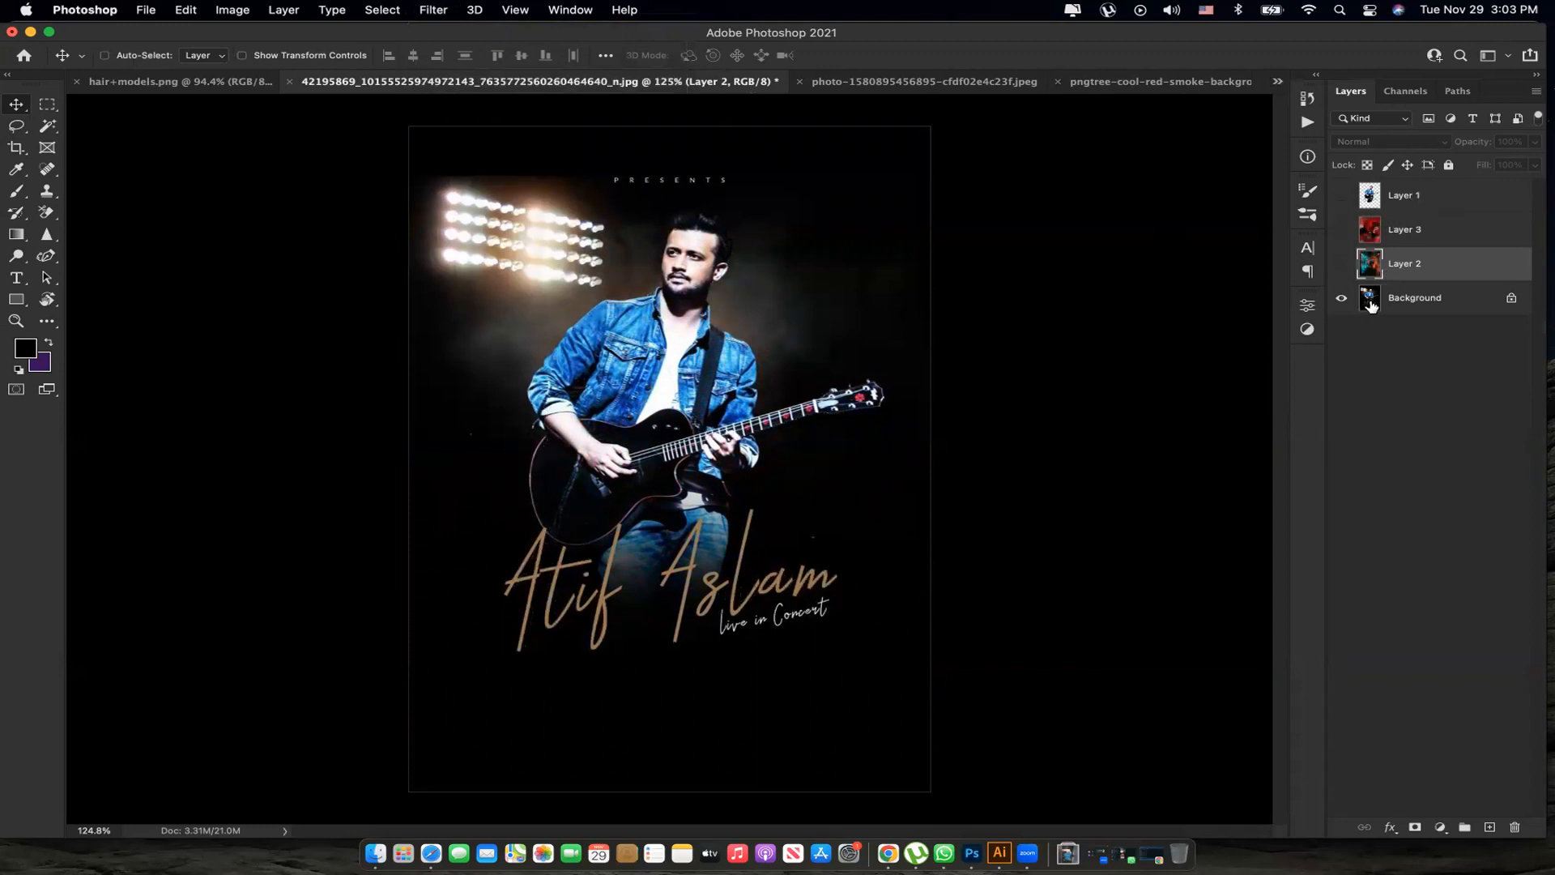
click(1341, 196)
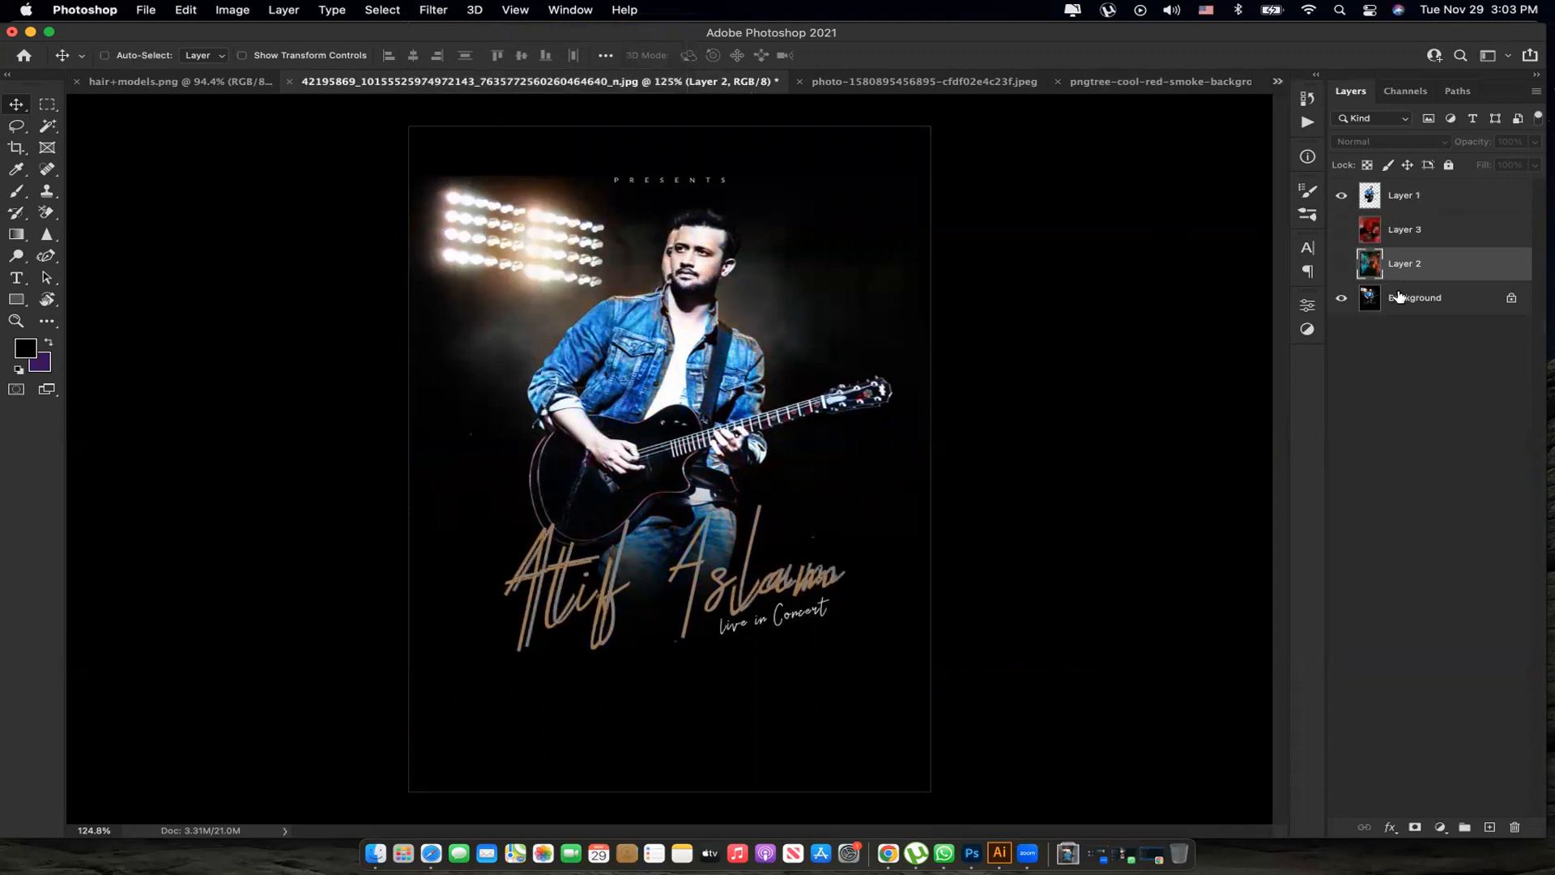
Shift the singer cut-out slightly left and down over the original poster, and make the Background the active layer.
click(1393, 297)
drag(899, 322, 887, 326)
click(1420, 308)
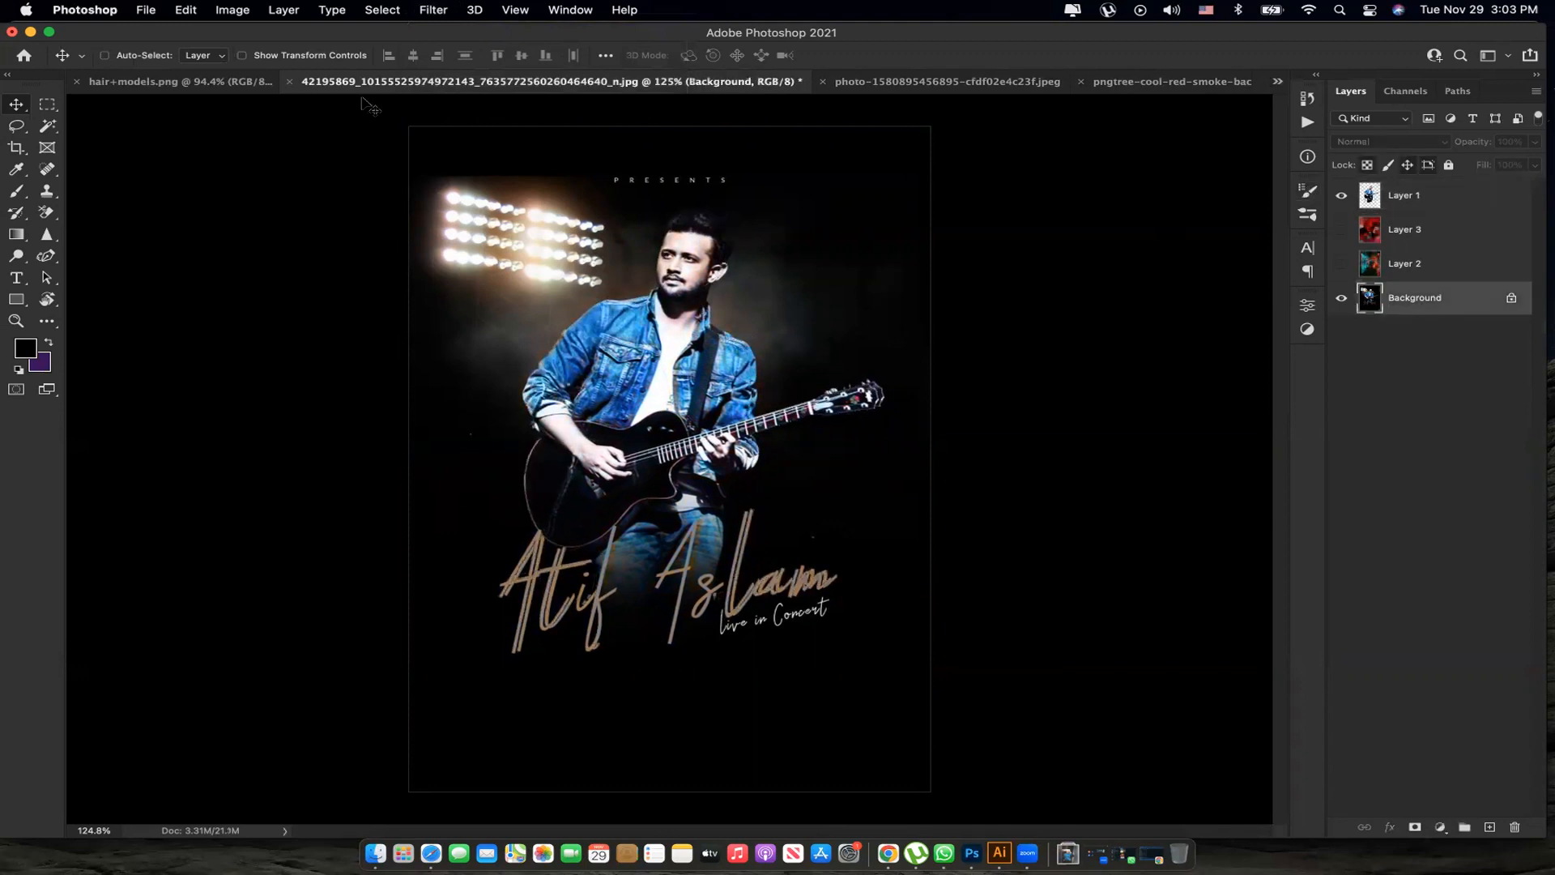
Apply a Motion Blur to the Background with an angle of -46° and a distance of 54 pixels.
click(430, 11)
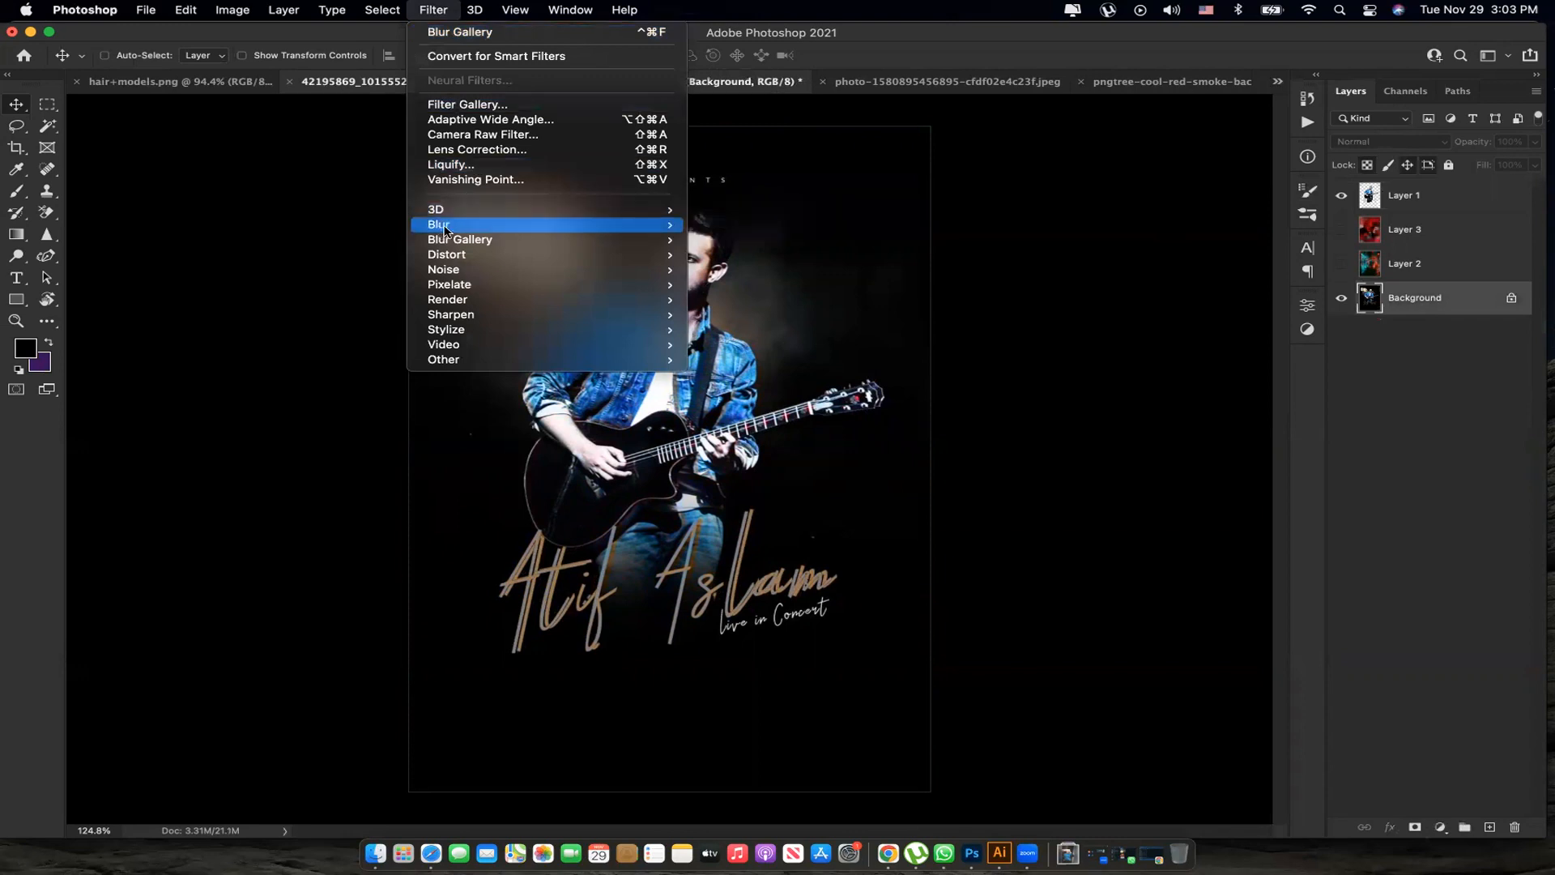
mouse_move(445, 233)
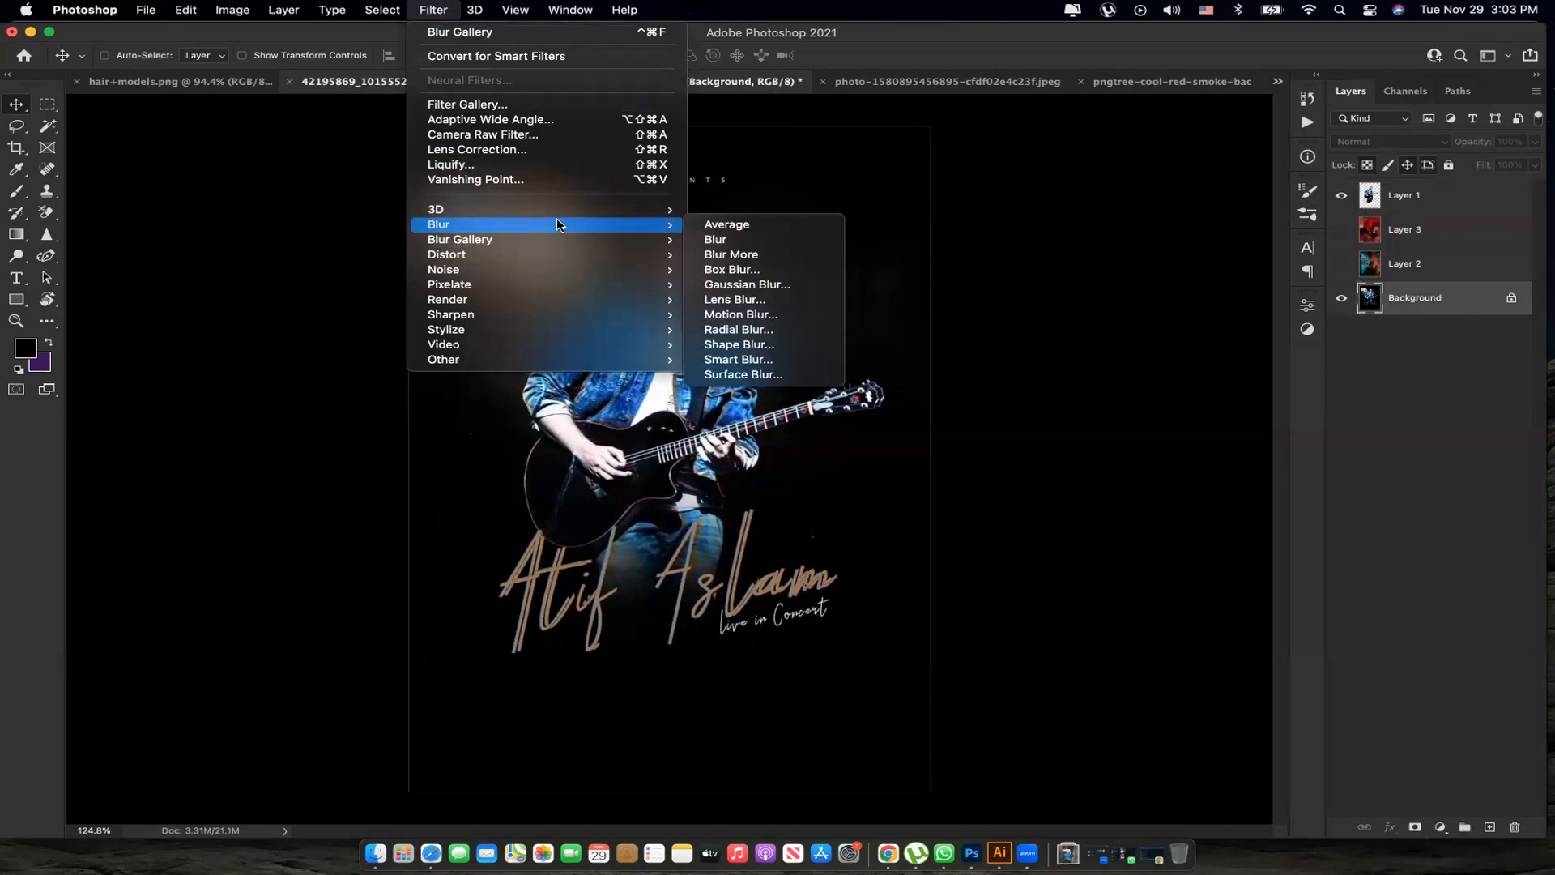
click(740, 316)
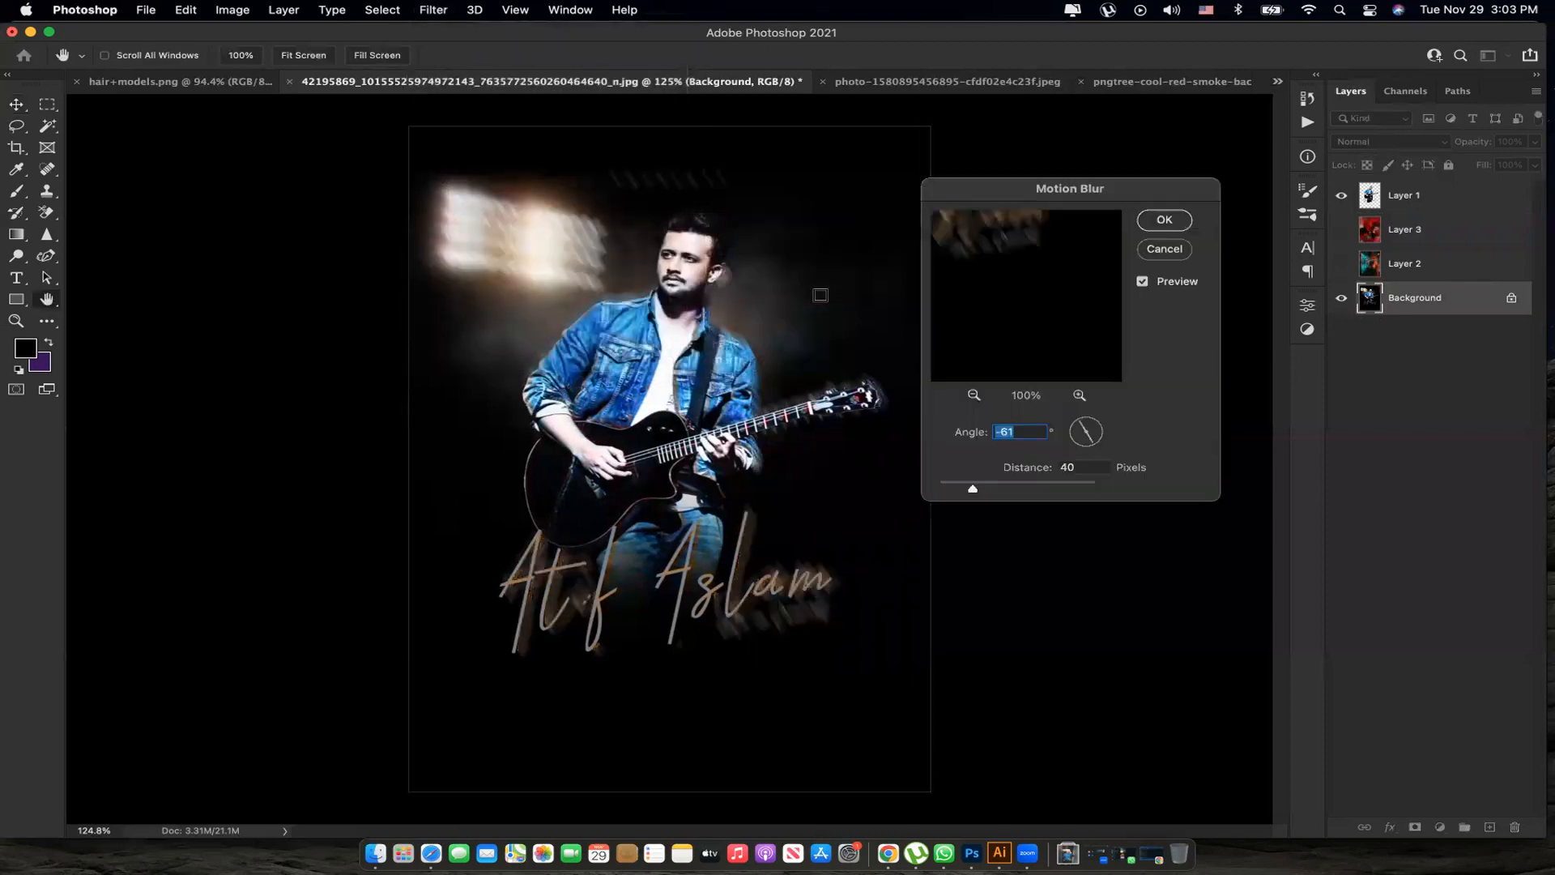
click(1095, 443)
mouse_move(1095, 443)
mouse_down()
mouse_move(1078, 448)
mouse_move(1091, 425)
mouse_move(1099, 445)
mouse_up()
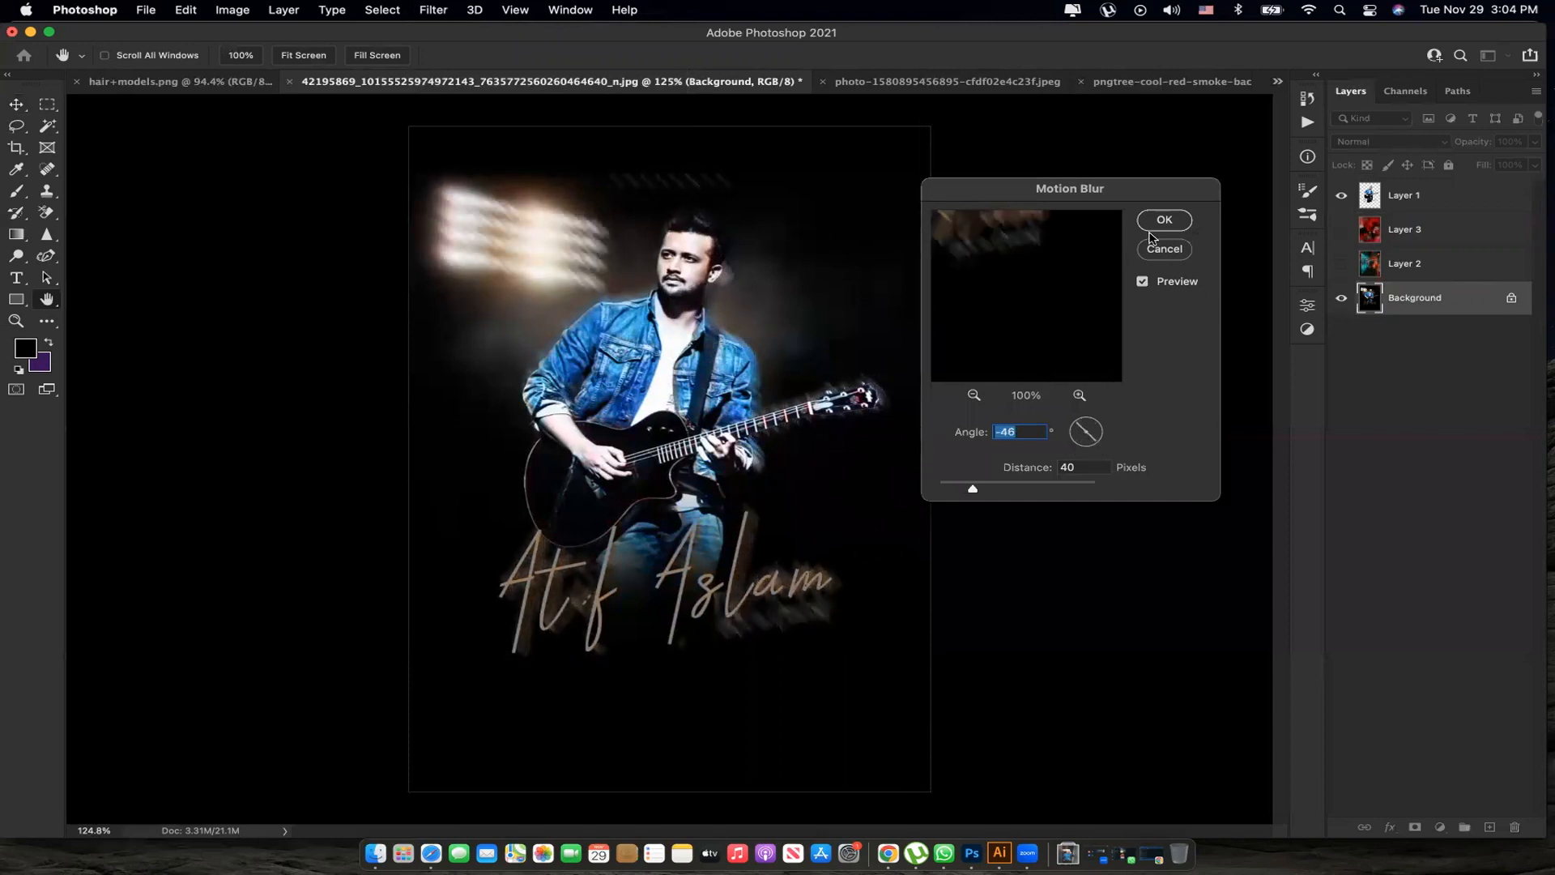
drag(974, 489, 987, 491)
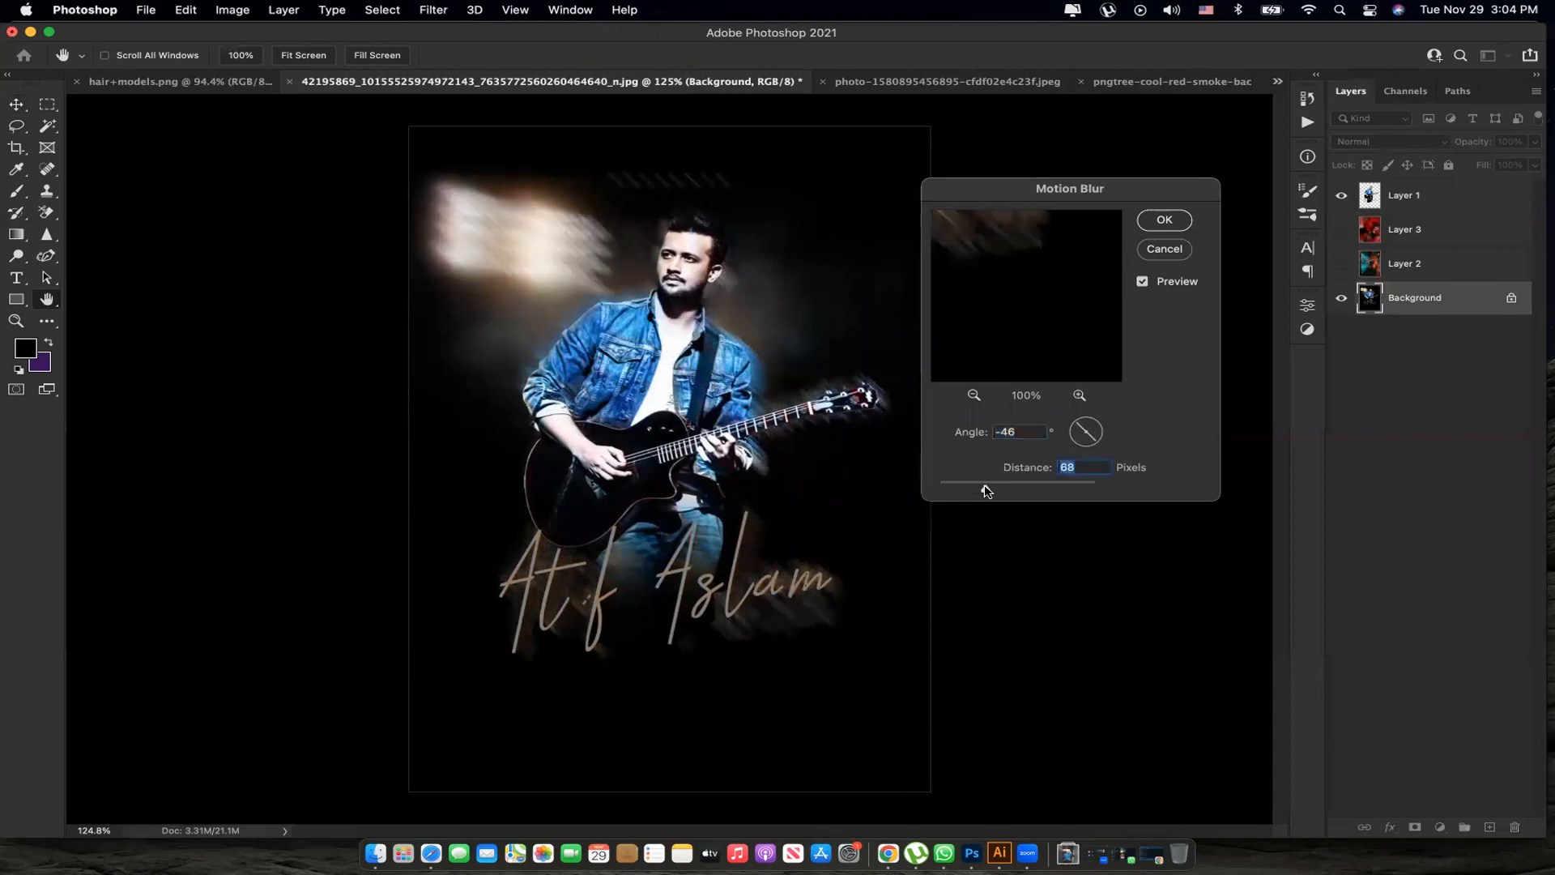
click(1165, 220)
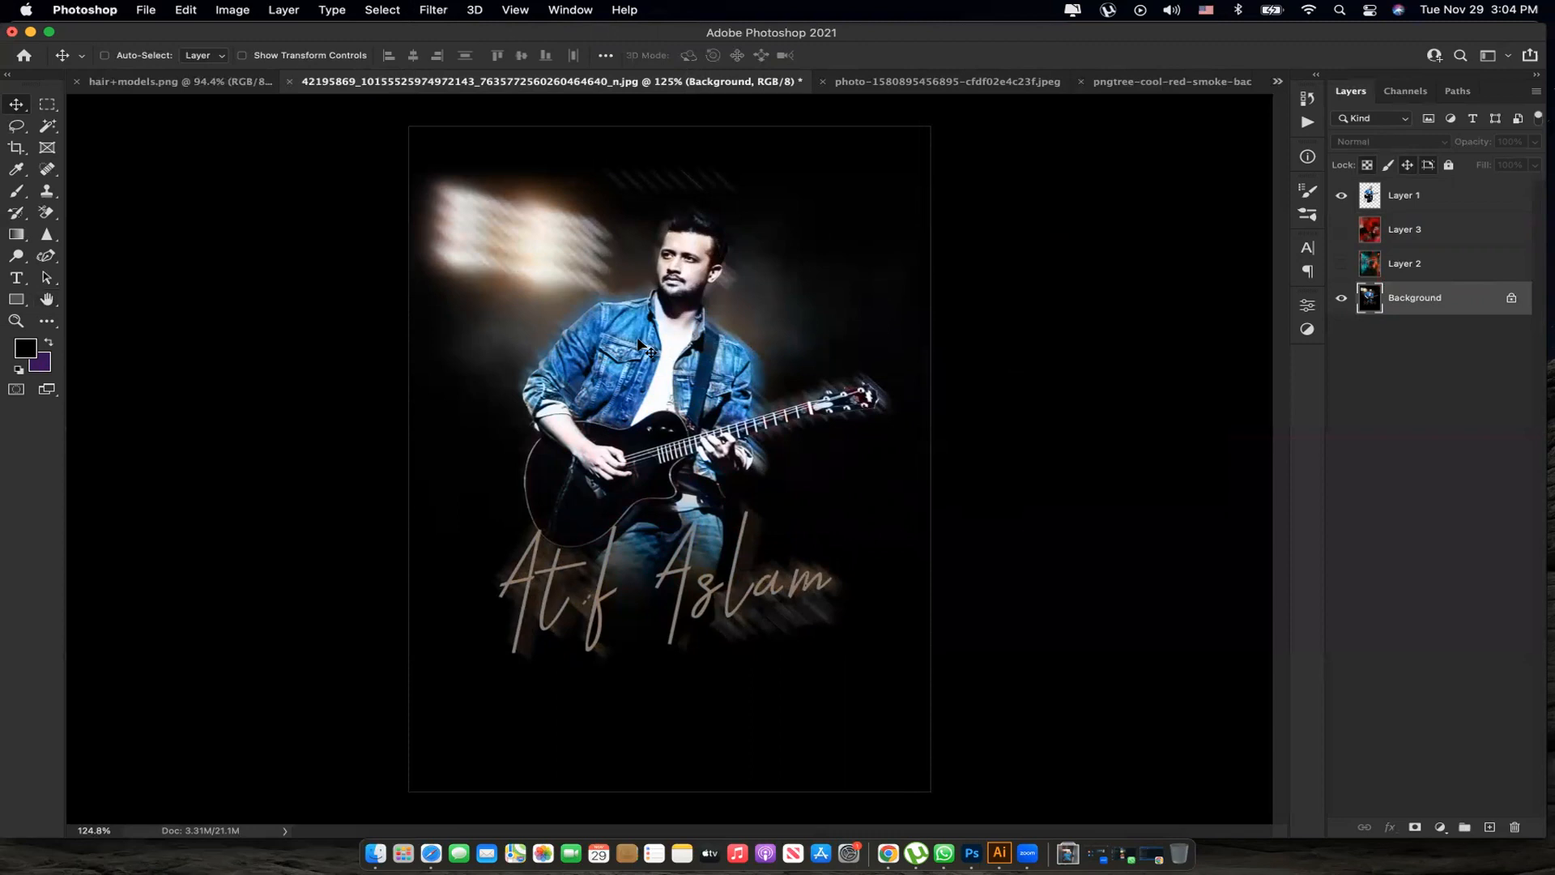
Apply a Lens Blur to the Background with the iris radius reduced below 15.
click(433, 10)
mouse_move(462, 226)
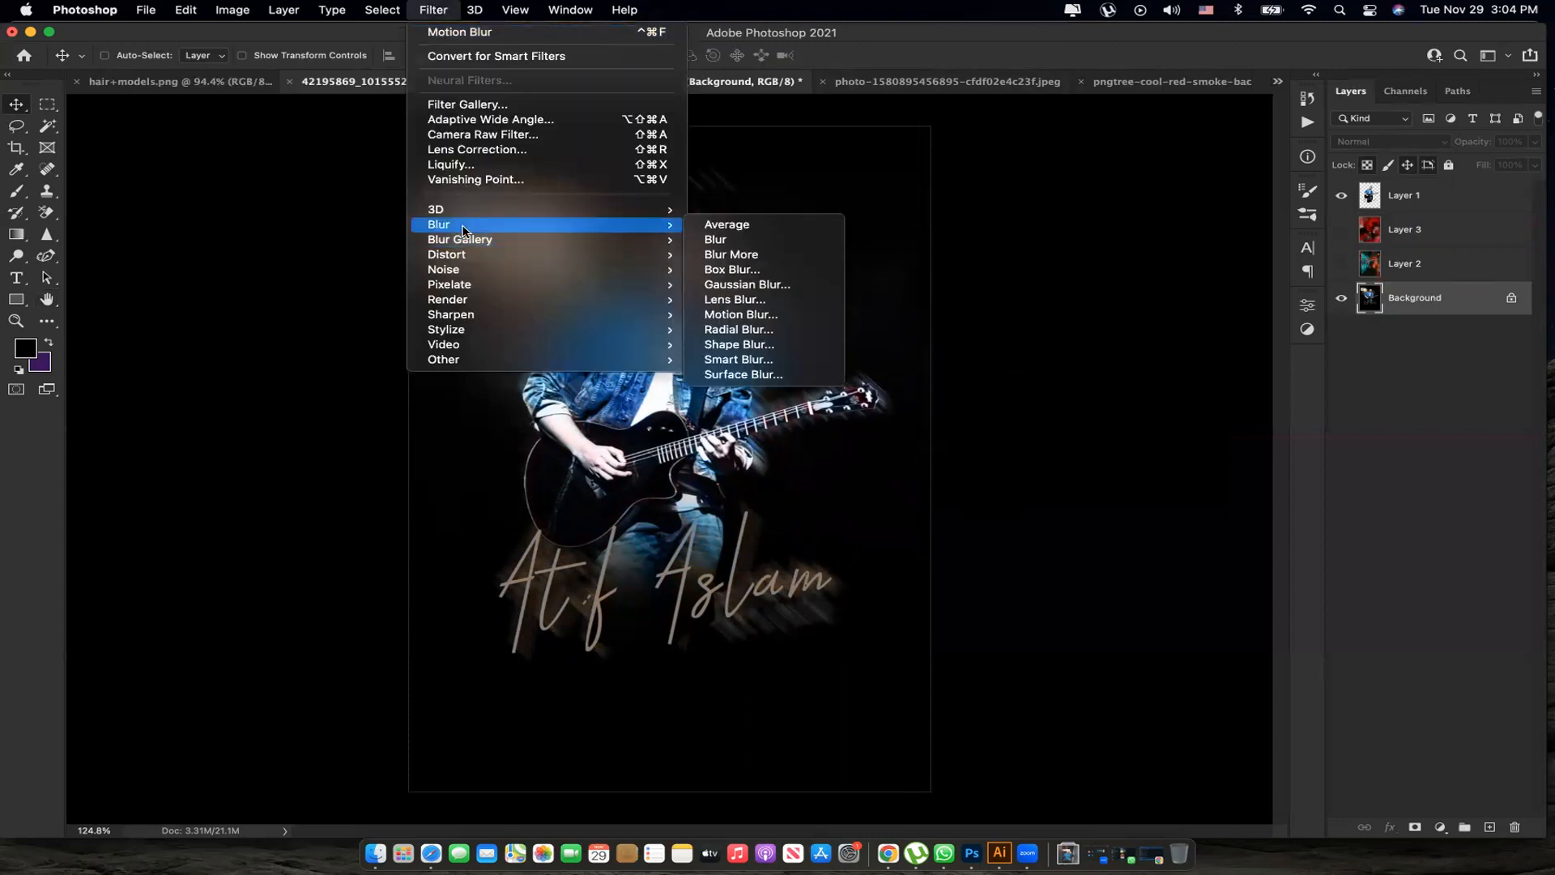
click(746, 299)
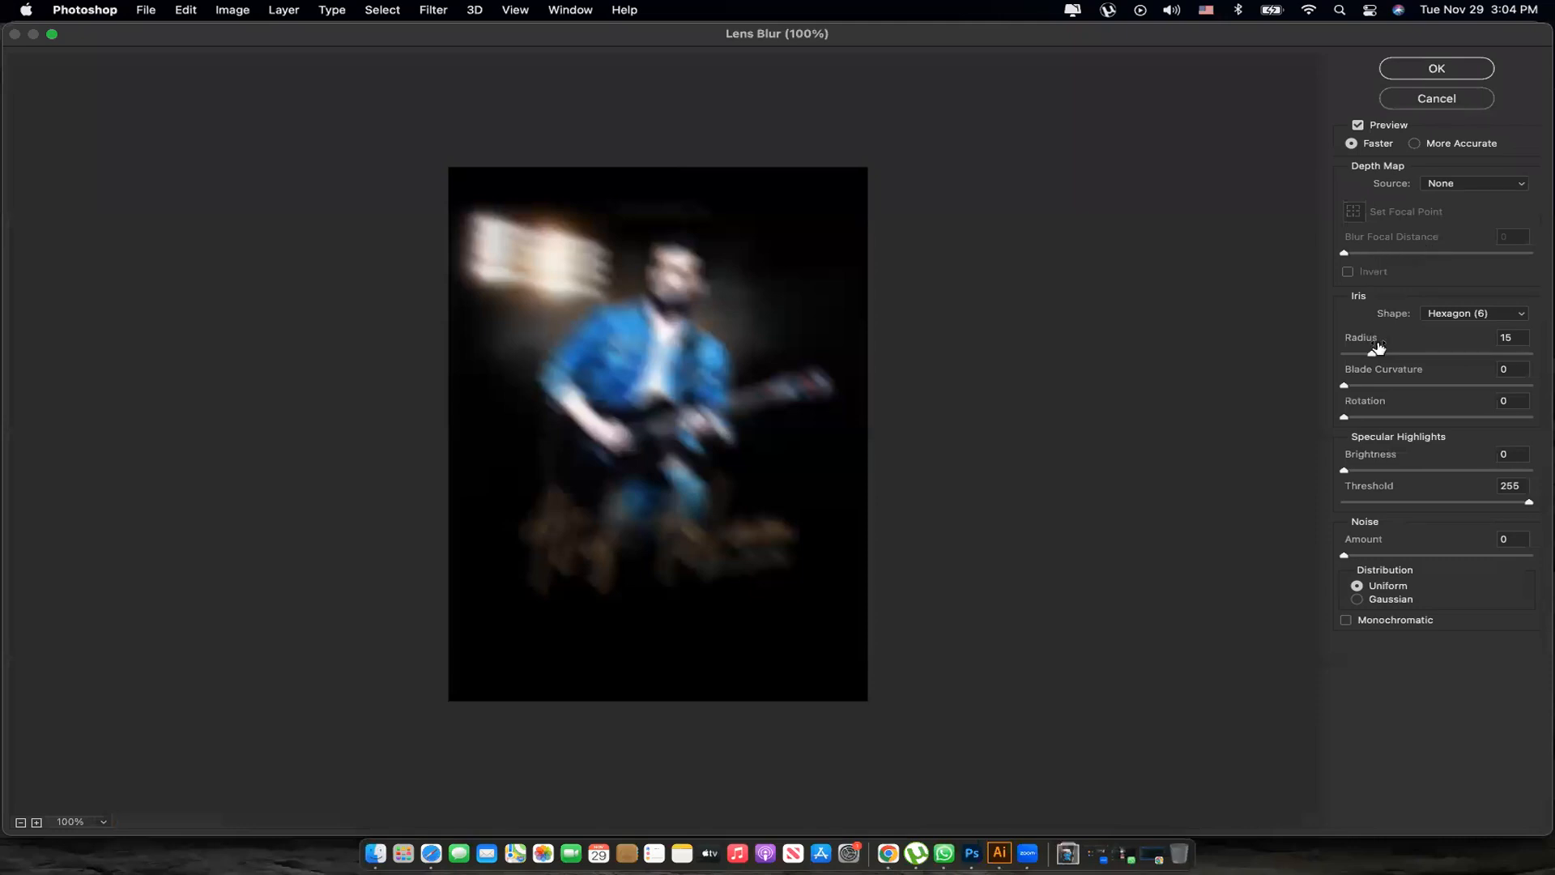
drag(1372, 353, 1364, 354)
click(1404, 75)
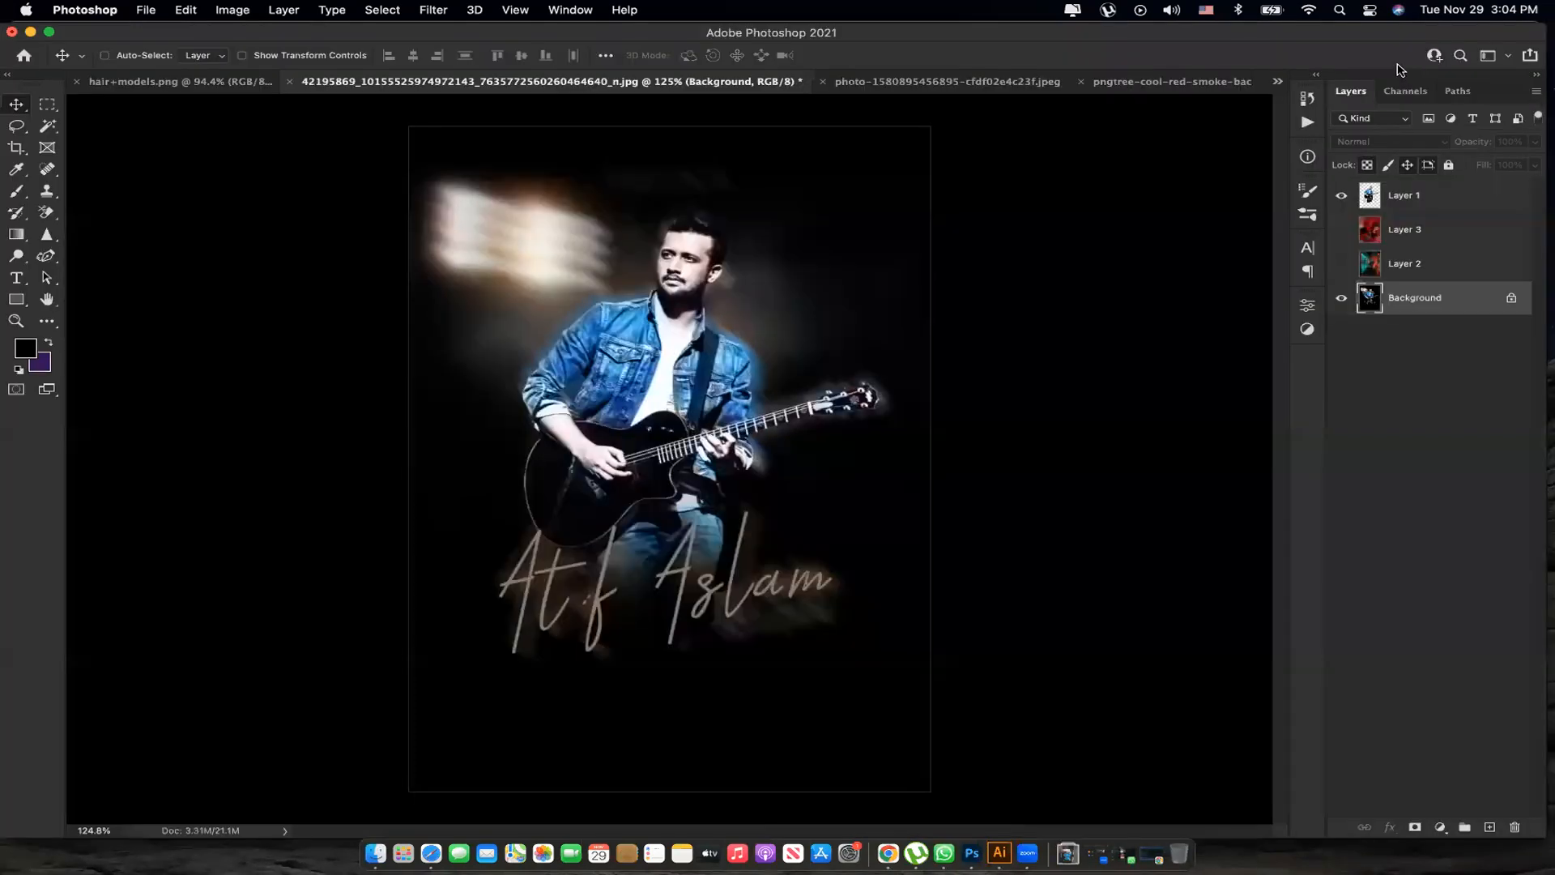
click(430, 12)
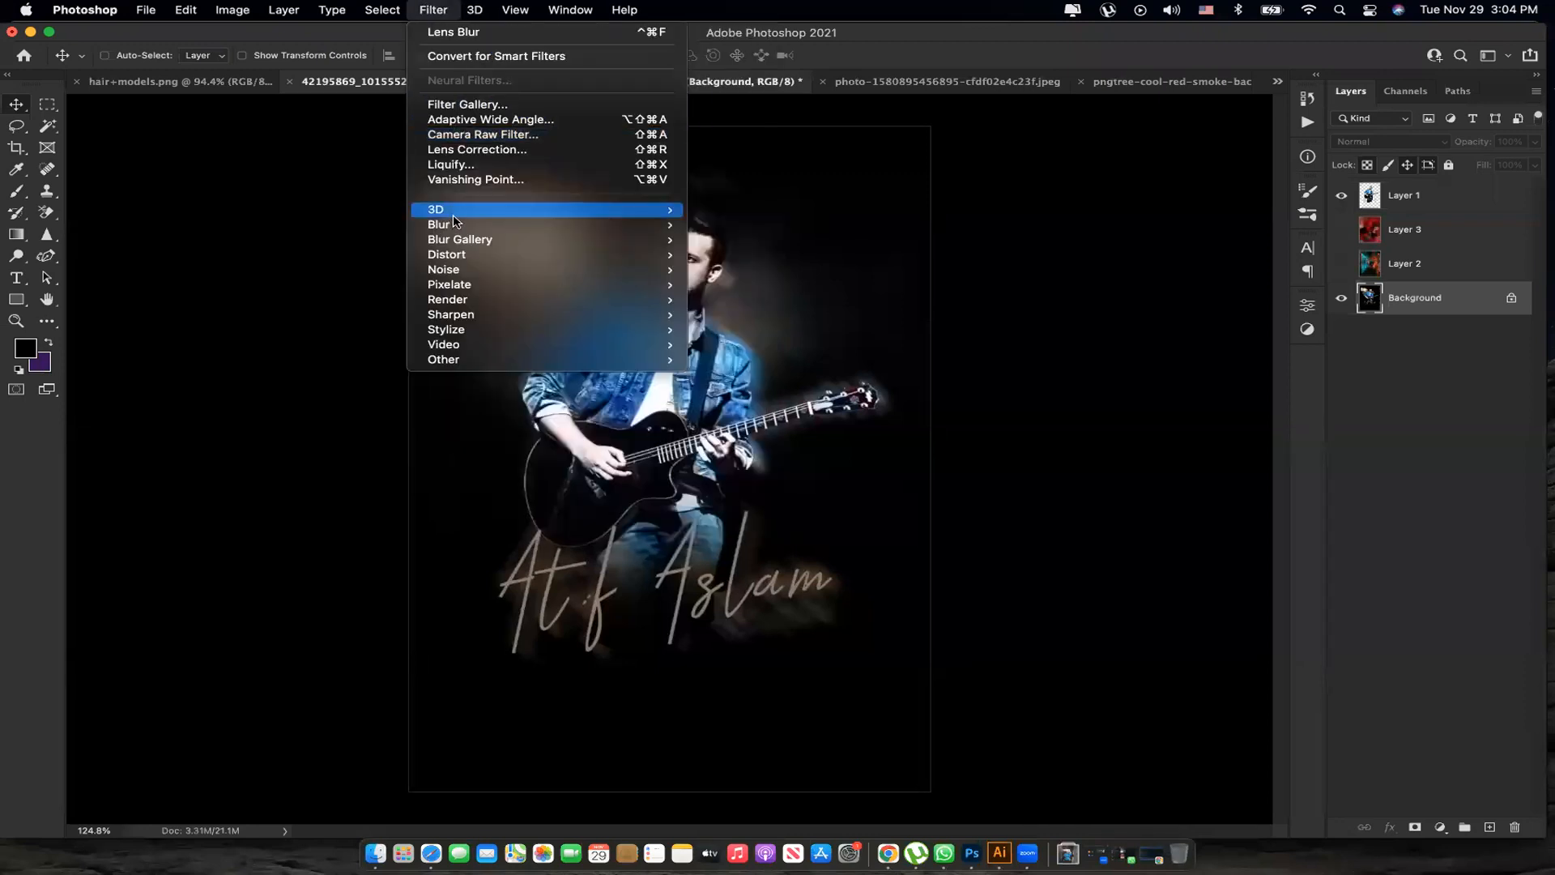
mouse_move(455, 224)
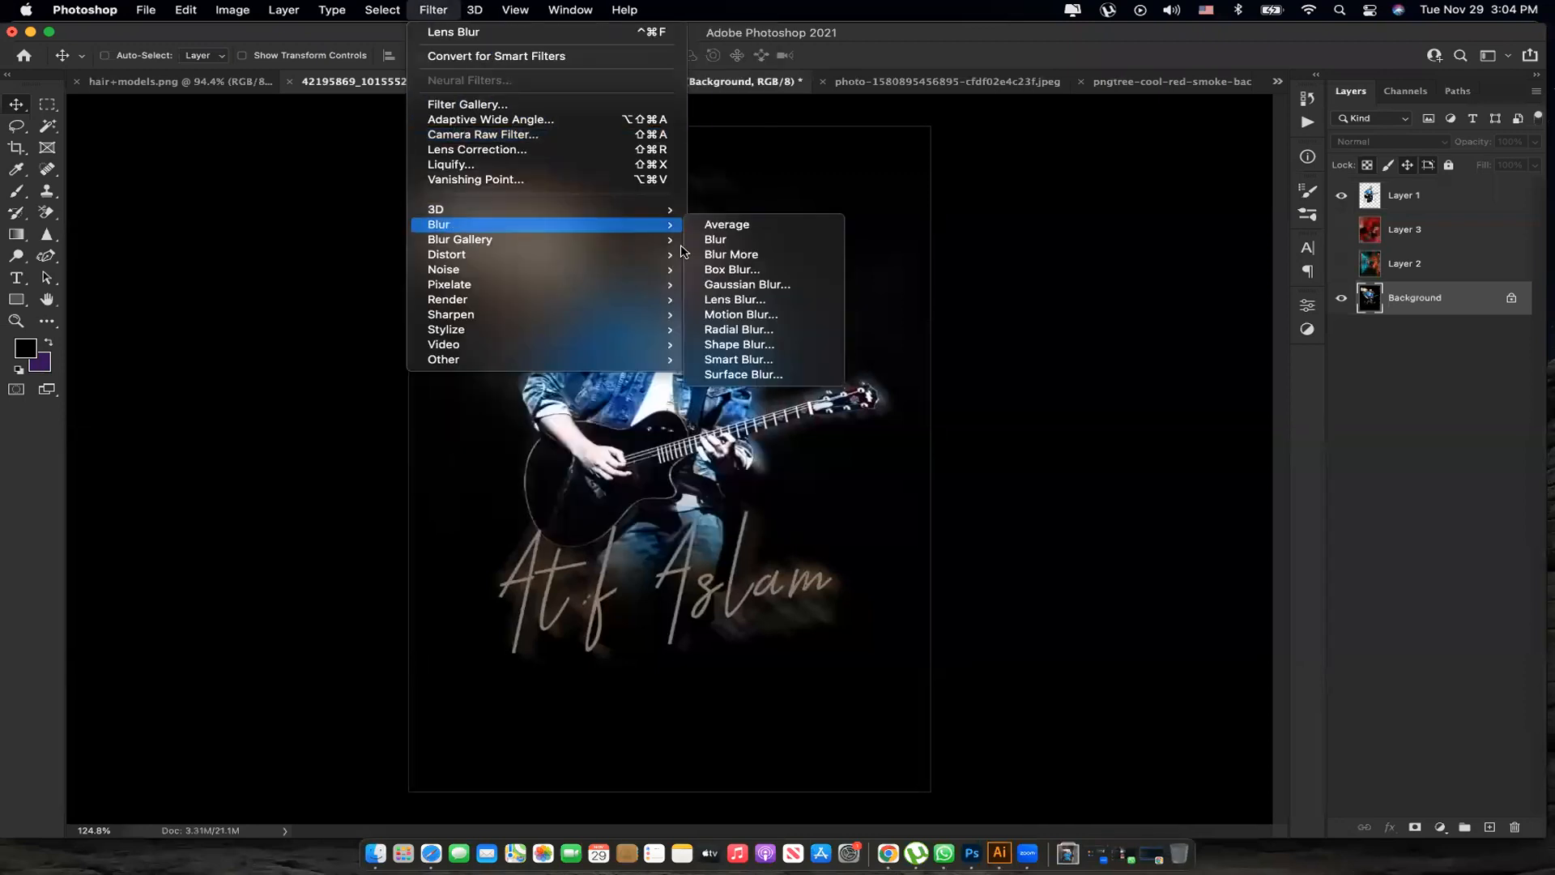
click(763, 315)
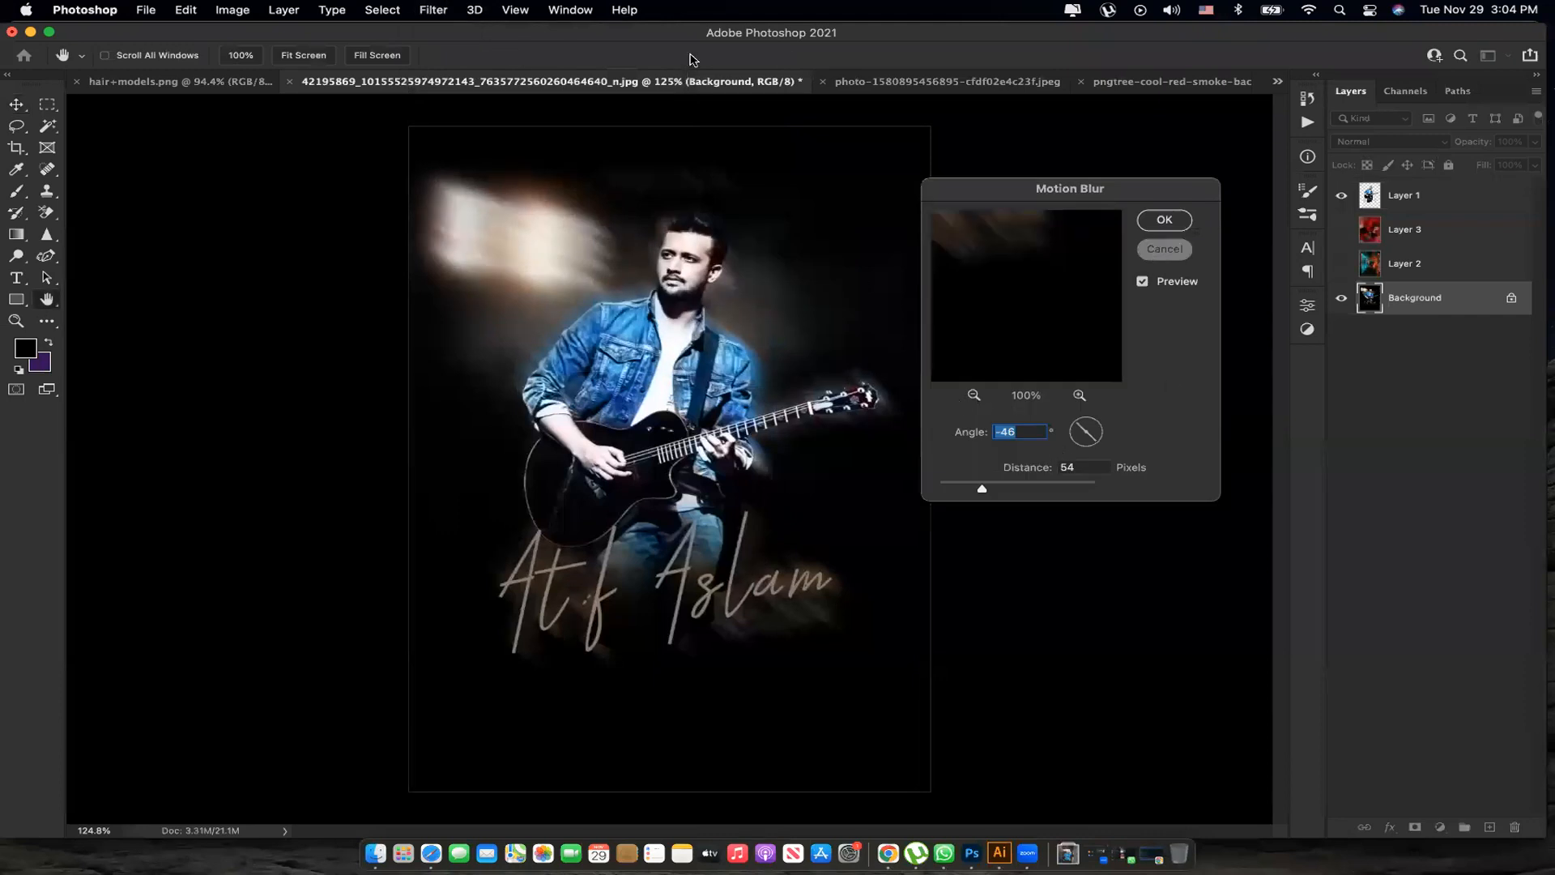
key(Return)
Apply a Radial Blur to the Background with an amount of 28, the Spin method and Good quality.
click(433, 10)
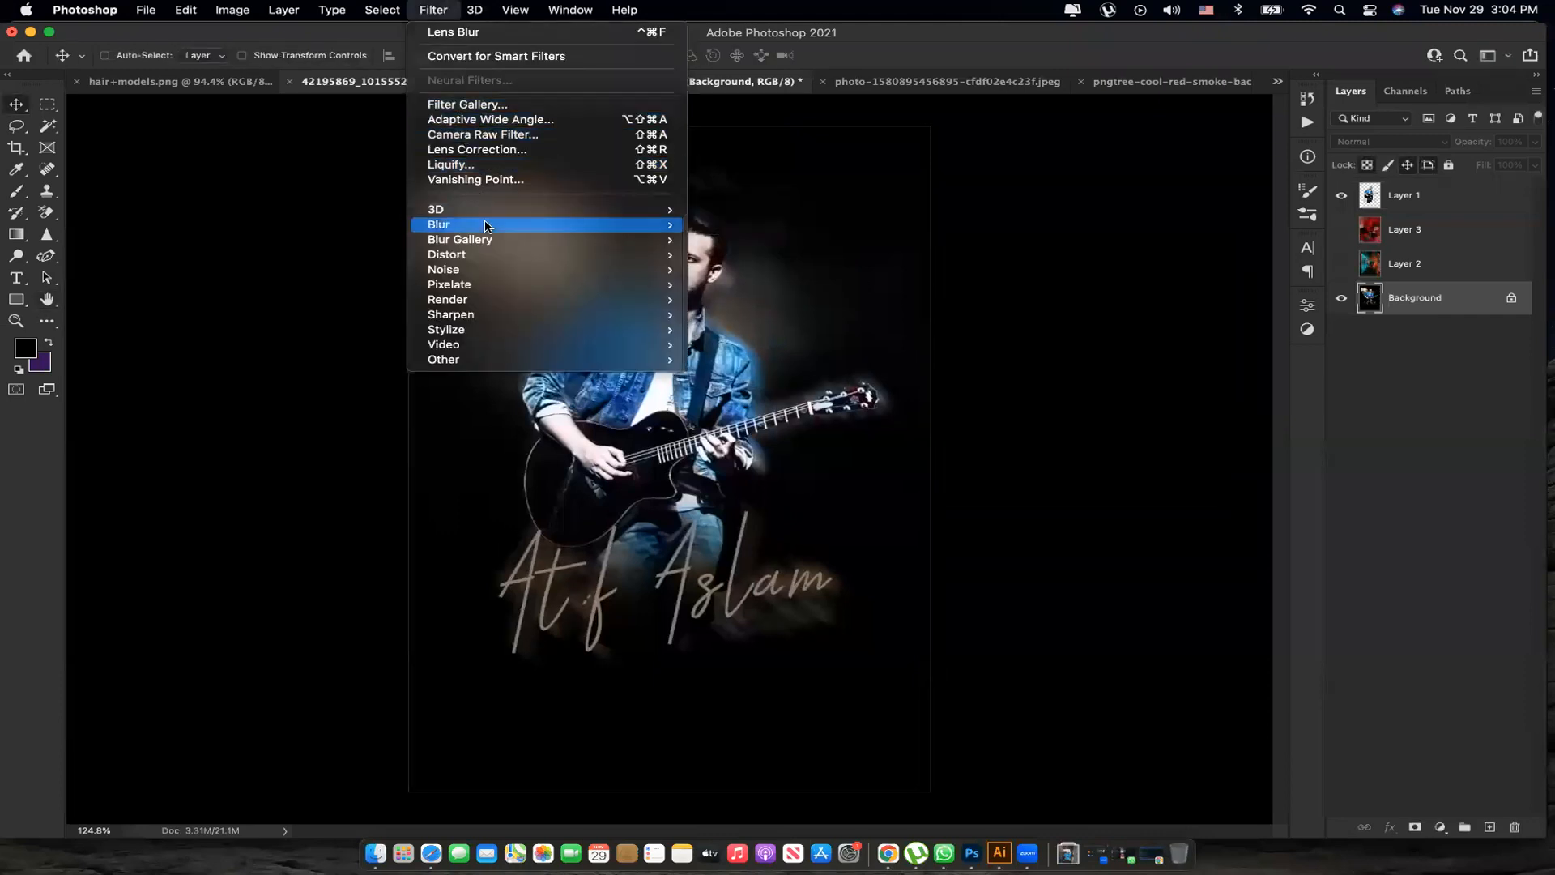
mouse_move(488, 227)
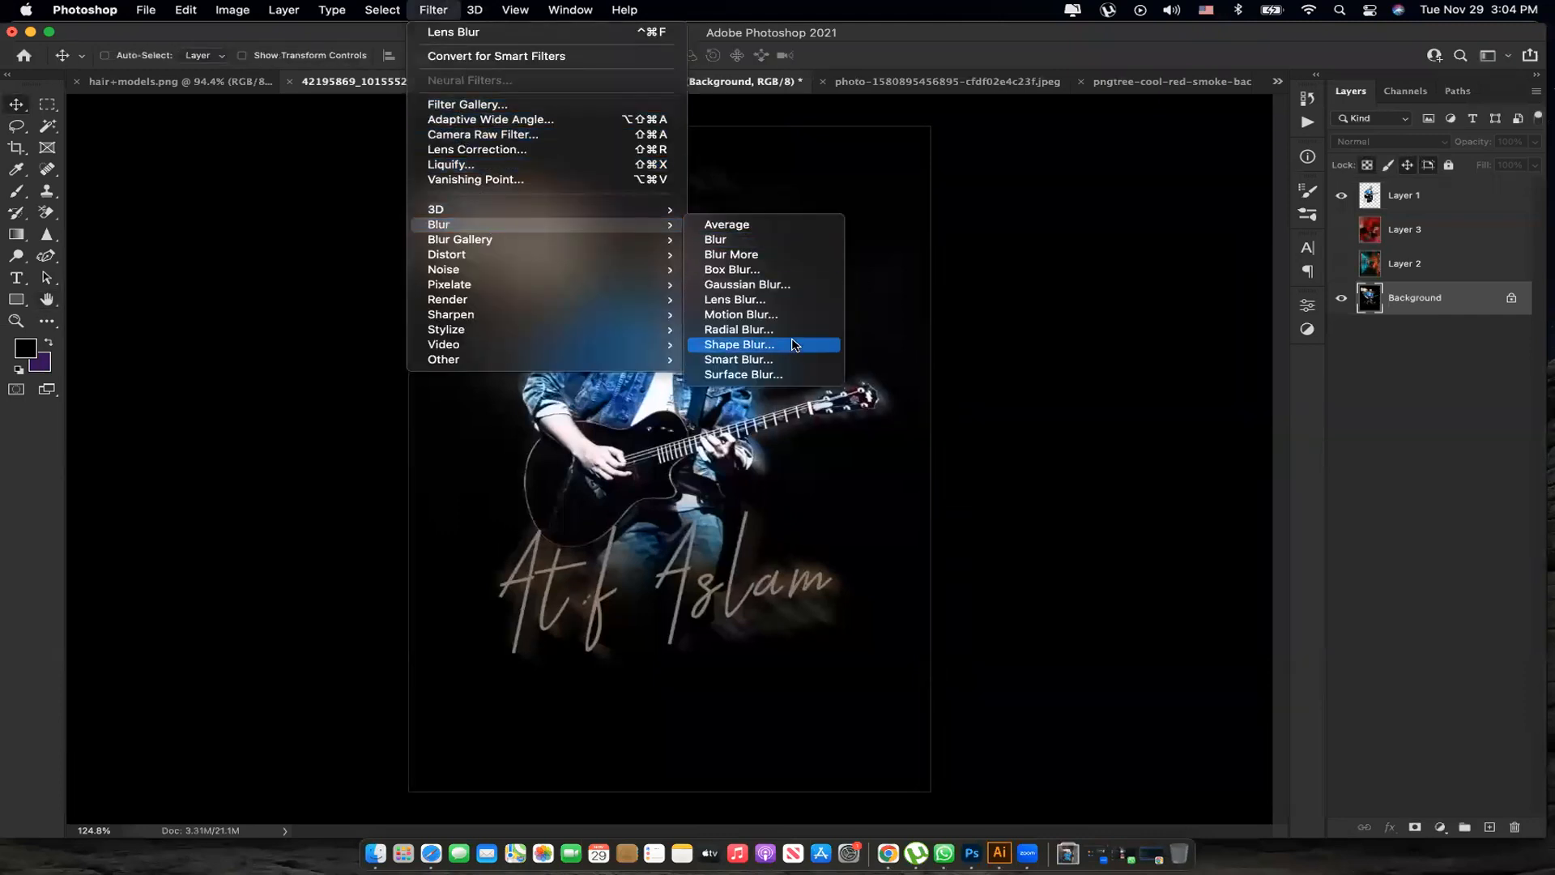
click(738, 328)
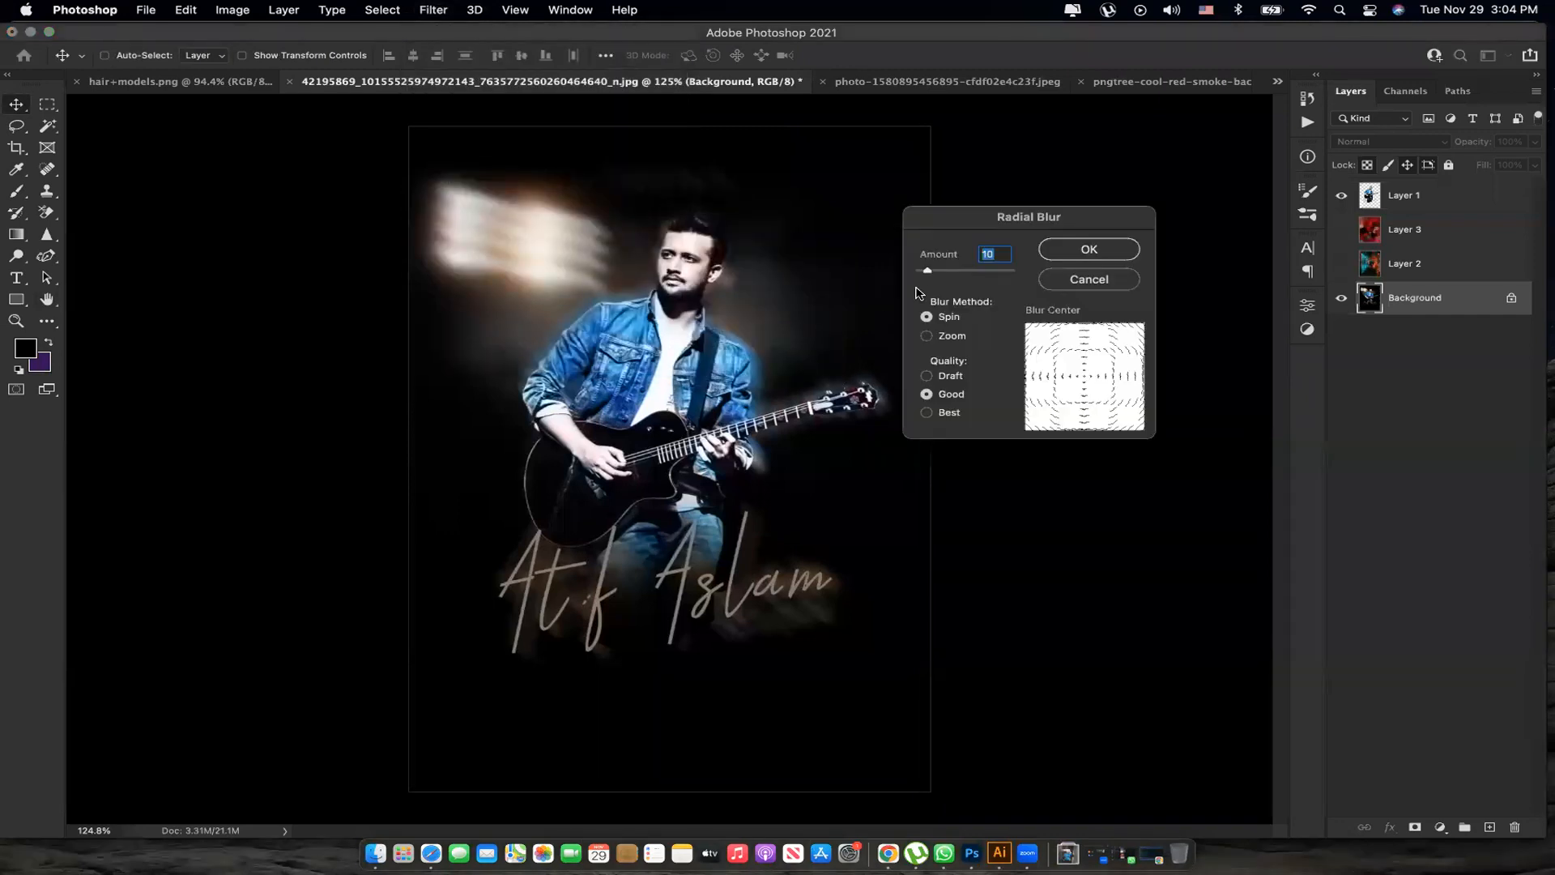
drag(936, 274, 948, 274)
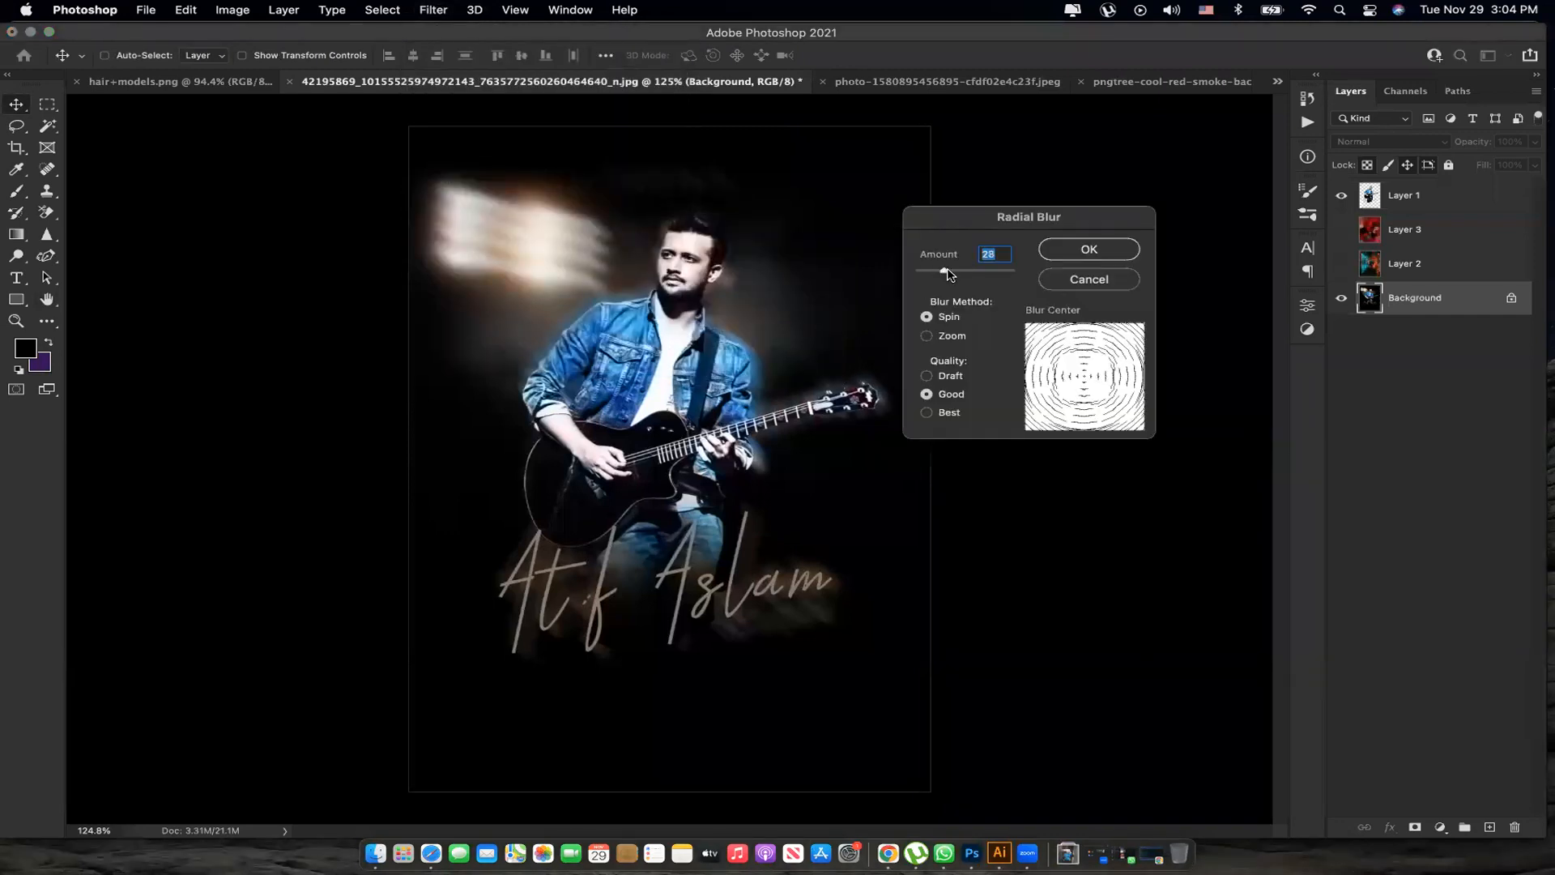
click(1070, 252)
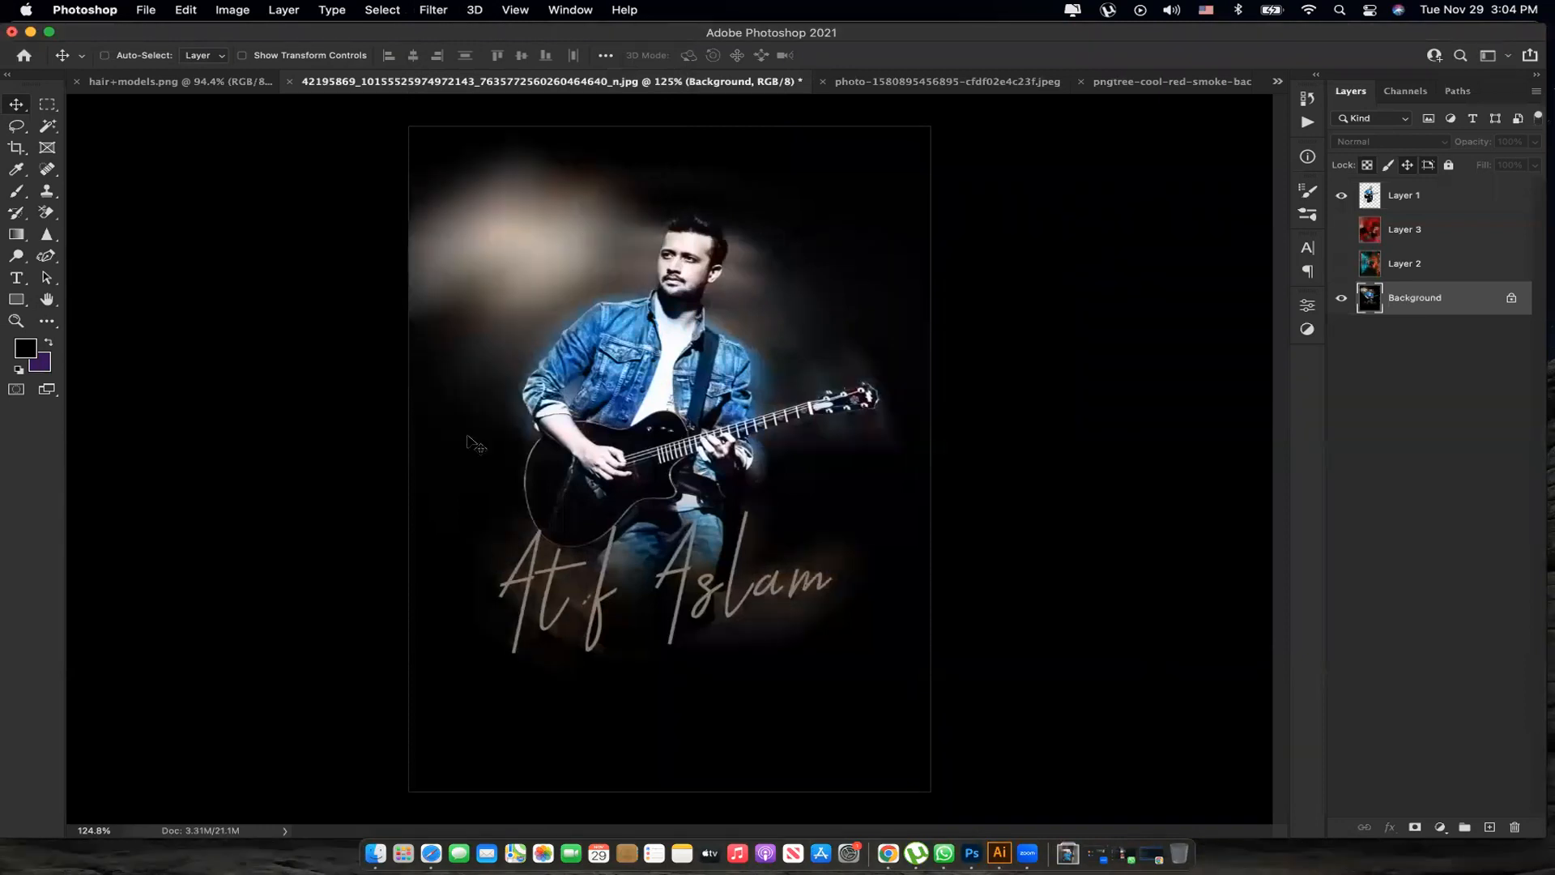